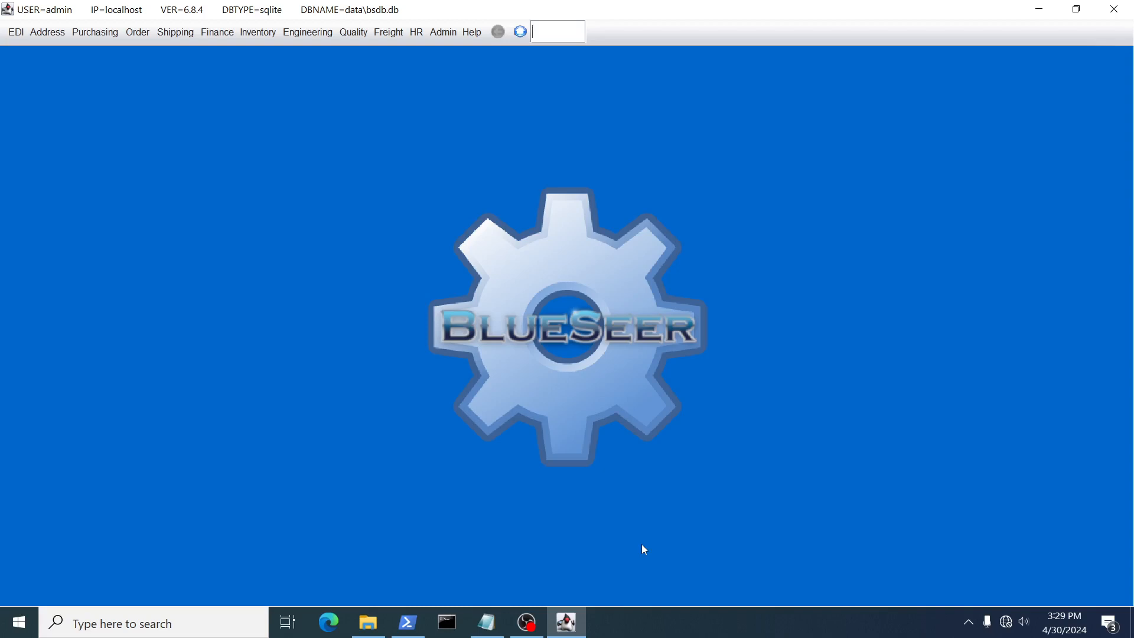
Switch to the open Notepad file and write "Generic job scanning" as its heading, leaving a blank line below
{"action": "left_click", "coordinate": [486, 622]}
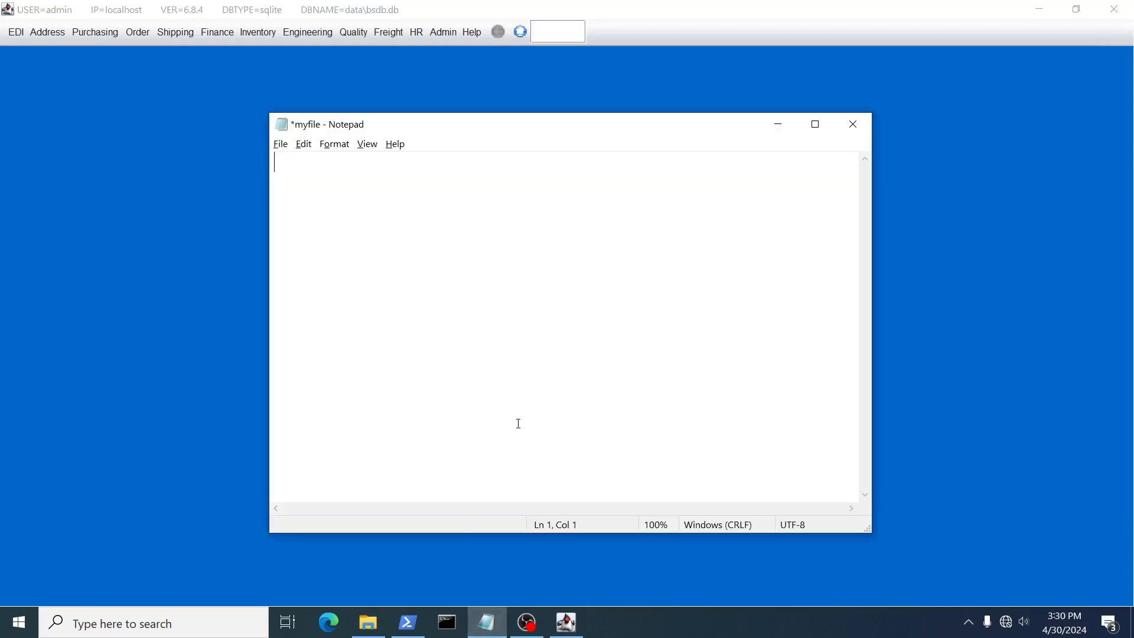
{"action": "type", "text": "Generic job scanning"}
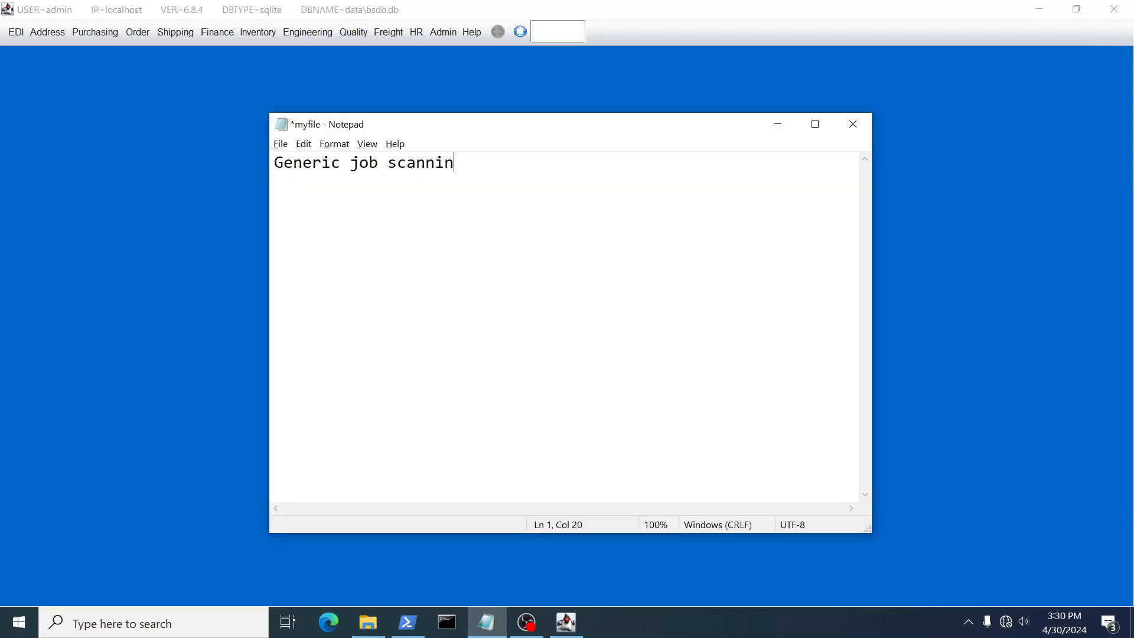
{"action": "key", "text": "Return"}
{"action": "key", "text": "Return"}
{"action": "left_click", "coordinate": [258, 31]}
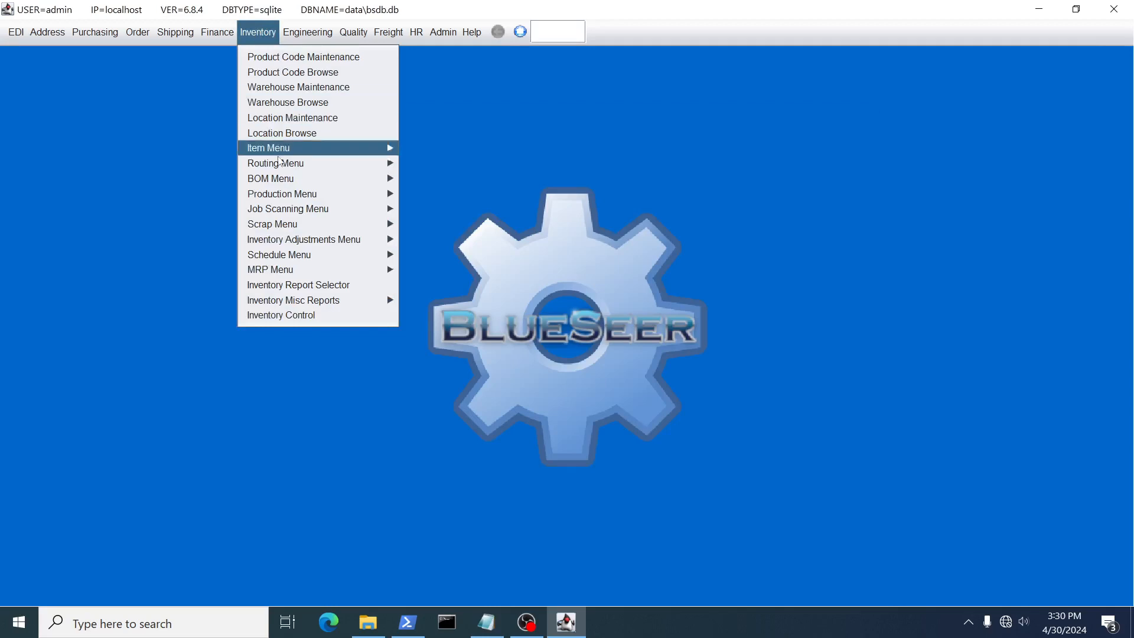
{"action": "mouse_move", "coordinate": [286, 213]}
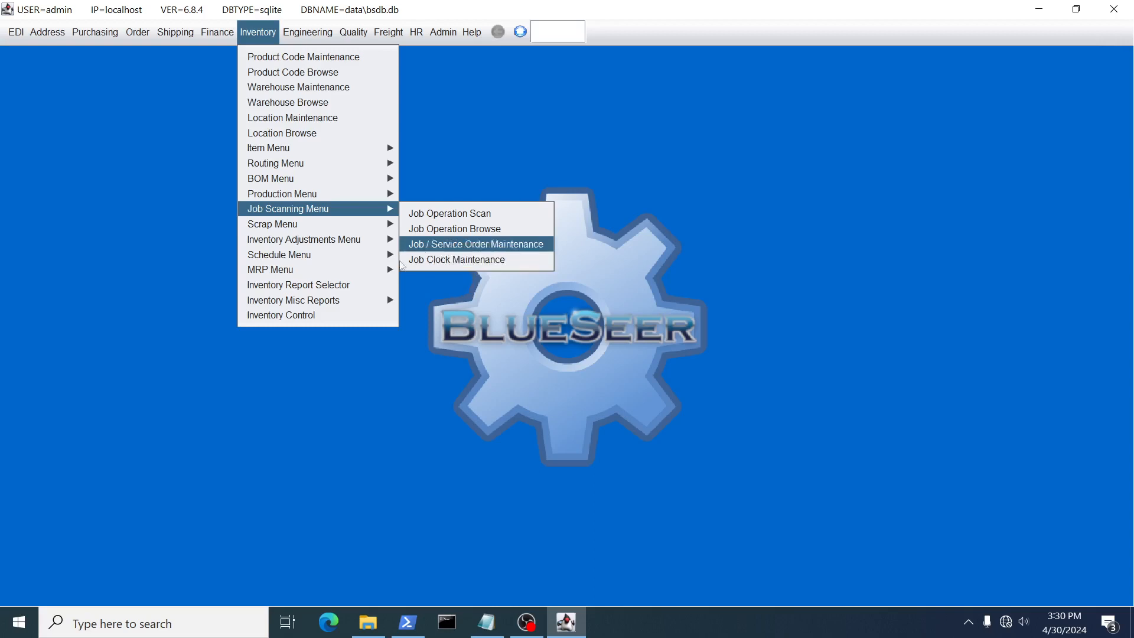
Return to the Notepad file and add the line "Service Order Maintenance required", followed by a blank line
{"action": "key", "text": "alt+Tab"}
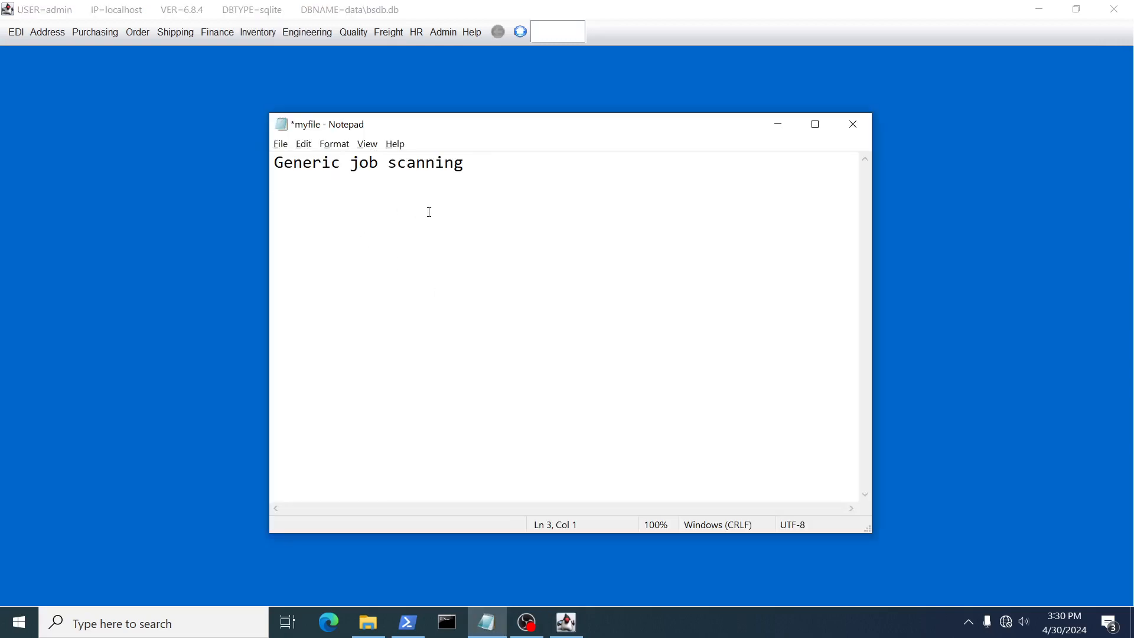
{"action": "type", "text": "Service Order Maintenan"}
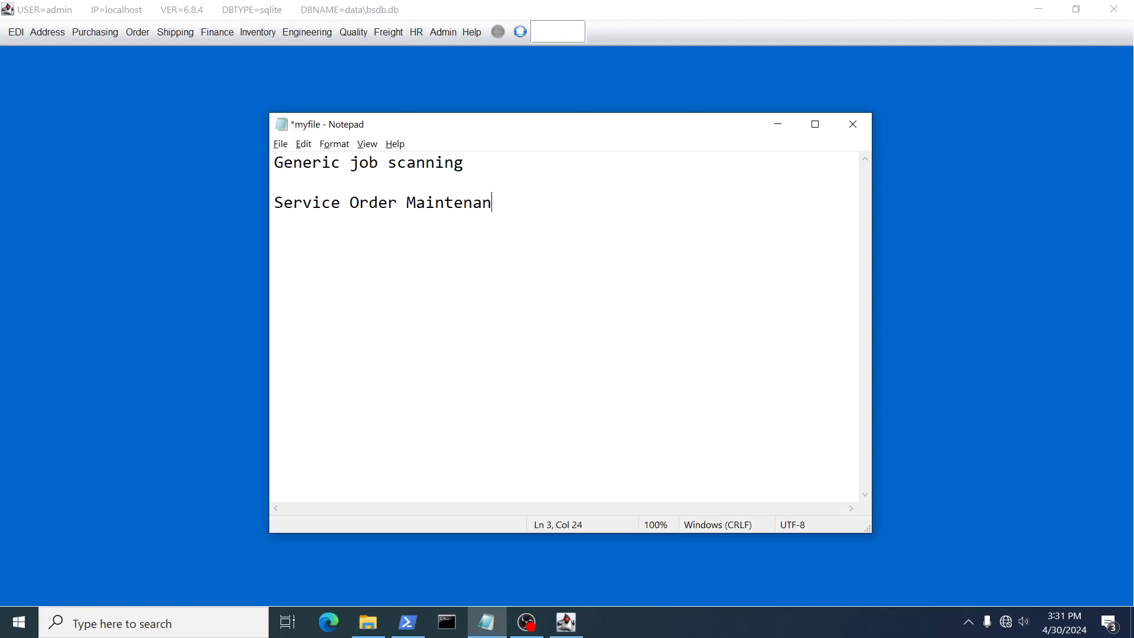
{"action": "type", "text": "ce required"}
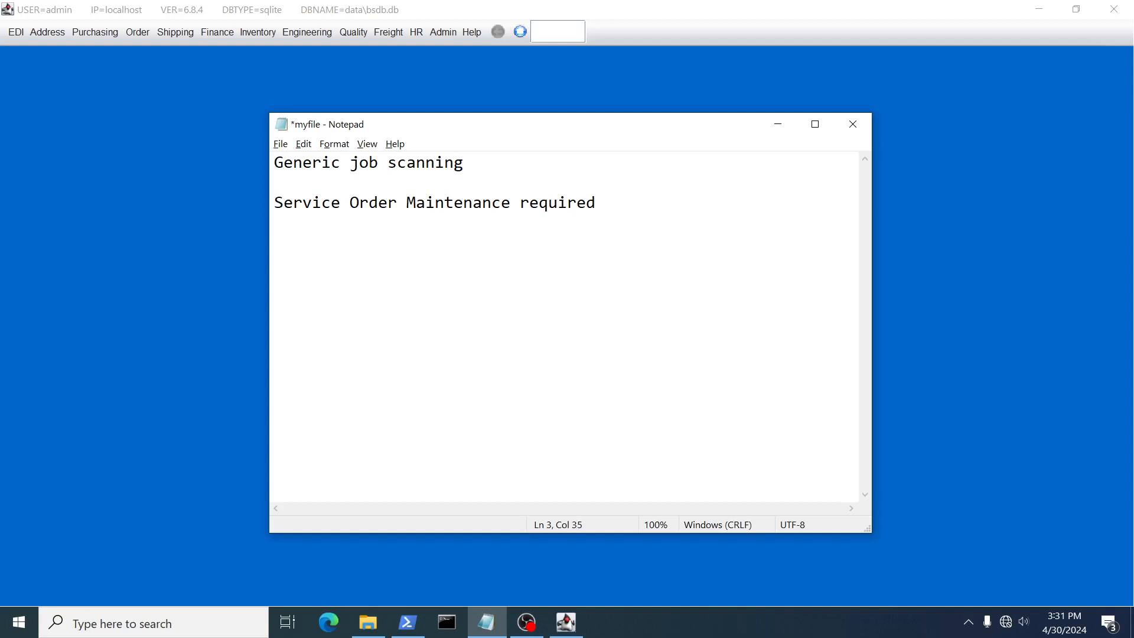
{"action": "key", "text": "Return"}
{"action": "key", "text": "Return"}
Switch to BlueSeer and start a new service order in Service Order Maintenance for customer ACME
{"action": "left_click", "coordinate": [142, 254]}
{"action": "left_click", "coordinate": [134, 33]}
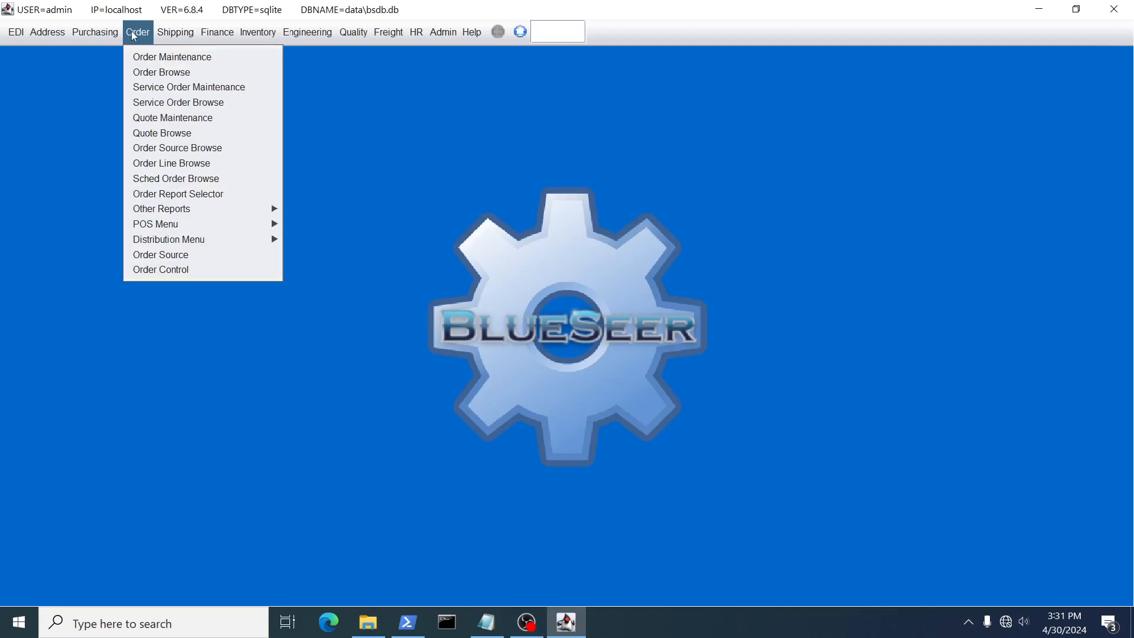
{"action": "key", "text": "Return"}
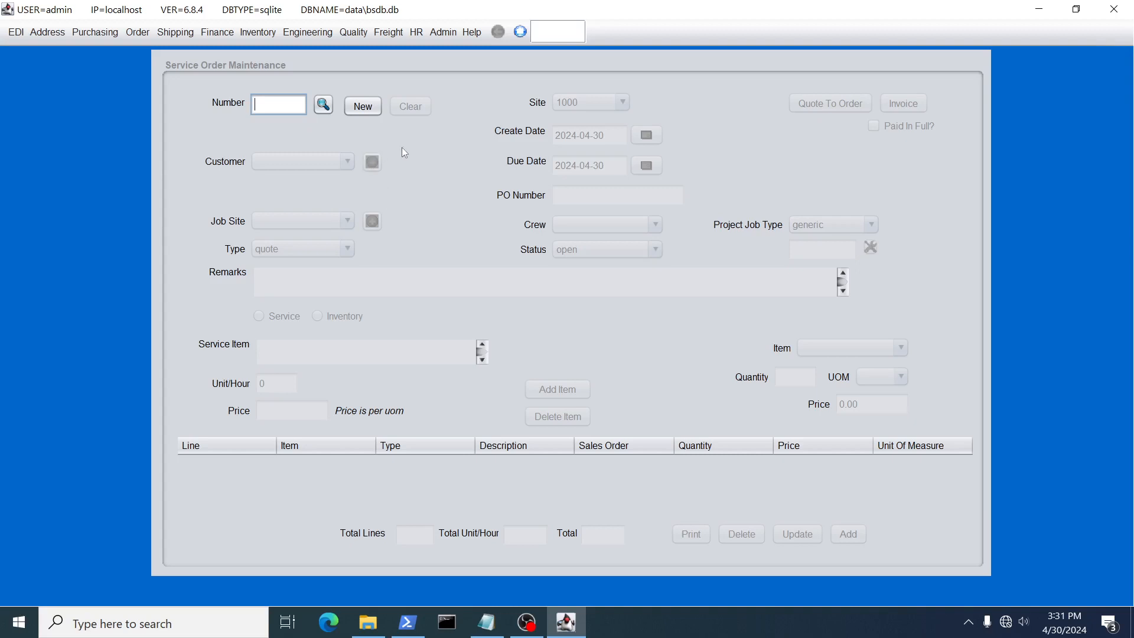
{"action": "left_click", "coordinate": [363, 107]}
{"action": "left_click", "coordinate": [347, 161]}
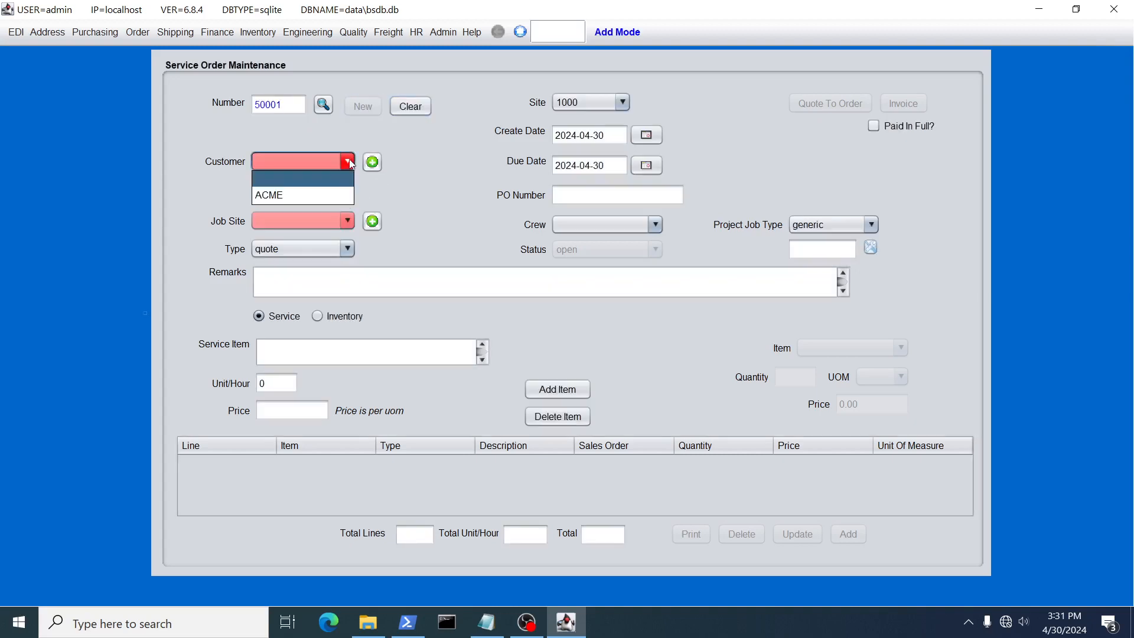
{"action": "left_click", "coordinate": [306, 196]}
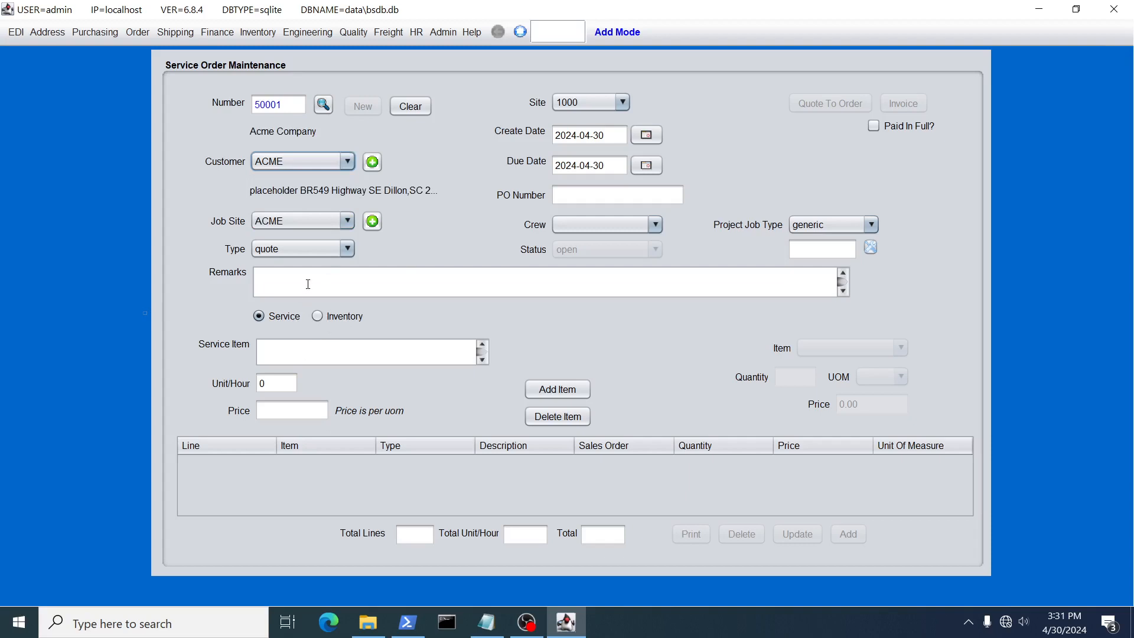
Describe the service item as "refurbish panel (drill and tap new holes)"
{"action": "left_click", "coordinate": [285, 351]}
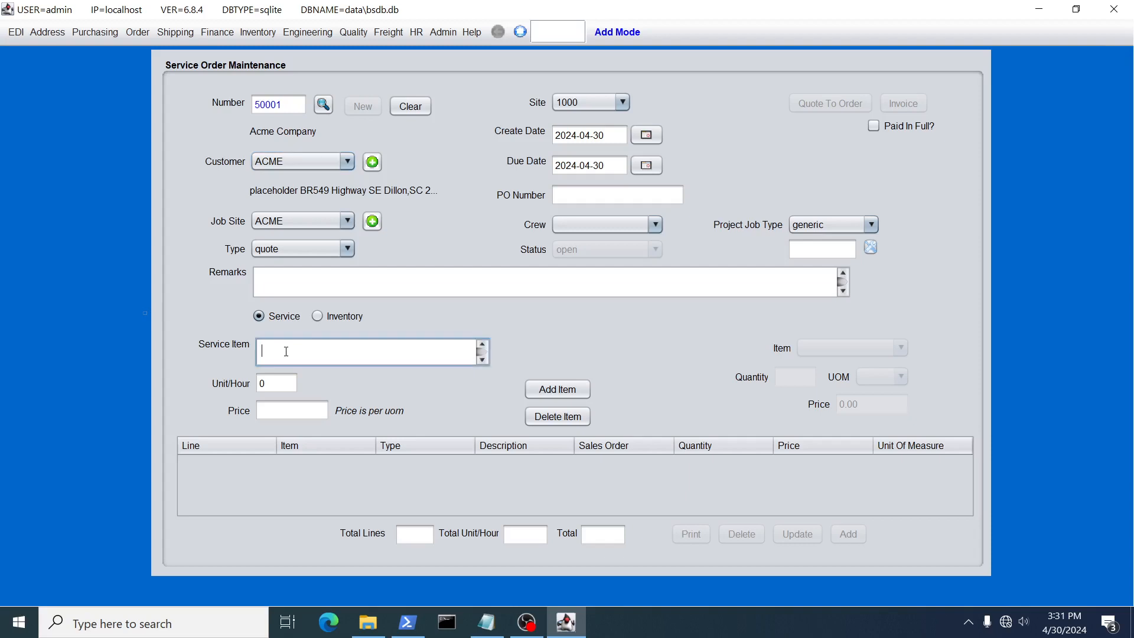
{"action": "type", "text": "refurbish panel (drill and tap new holes)"}
Add the service item with 1 unit/hour at a price of 500, and save the service order
{"action": "left_click", "coordinate": [267, 387]}
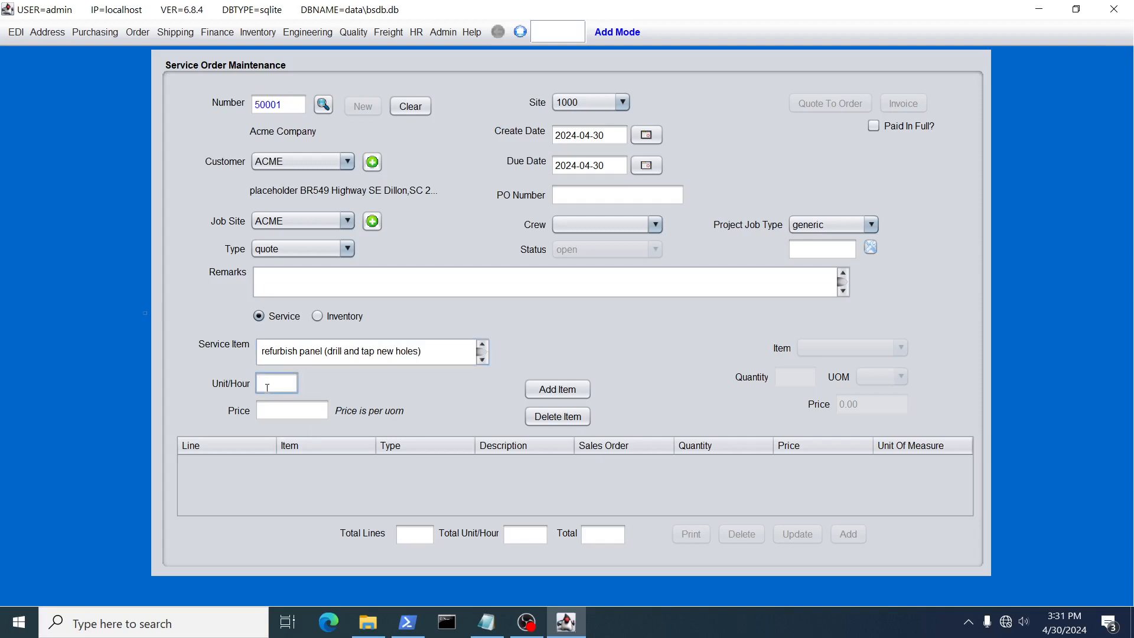
{"action": "type", "text": "1"}
{"action": "key", "text": "Tab"}
{"action": "type", "text": "500"}
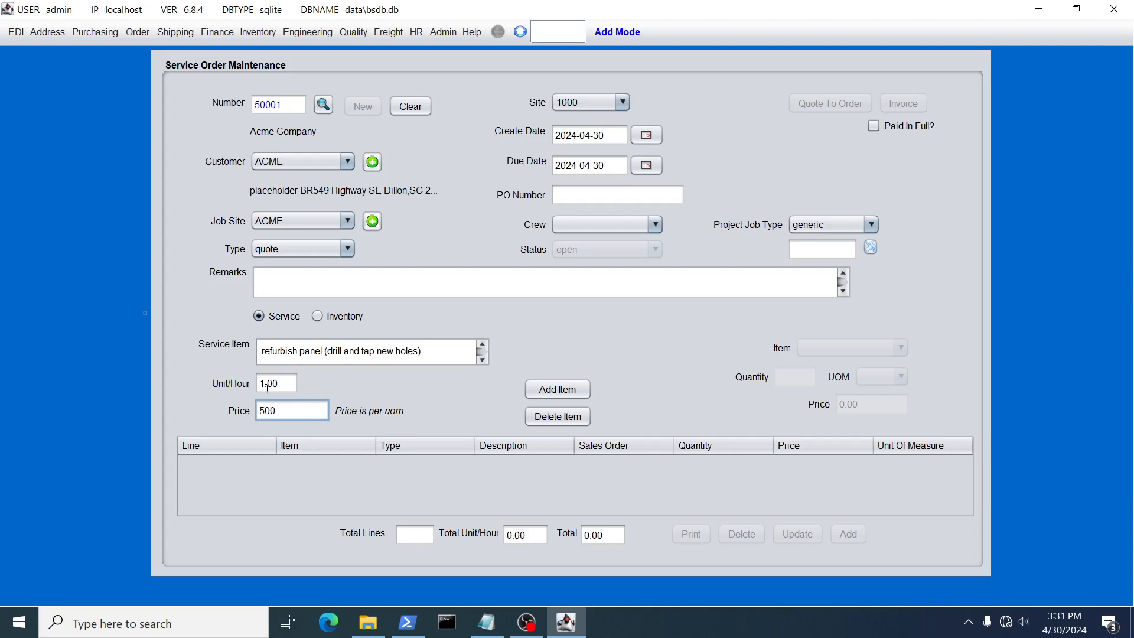
{"action": "key", "text": "Tab"}
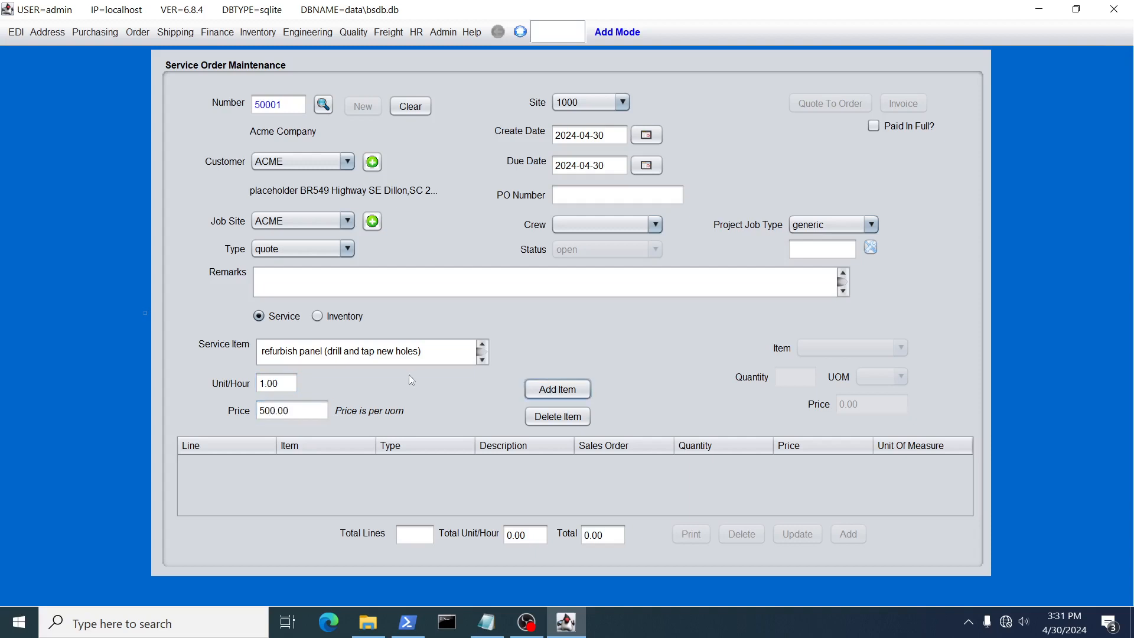
{"action": "left_click", "coordinate": [562, 392]}
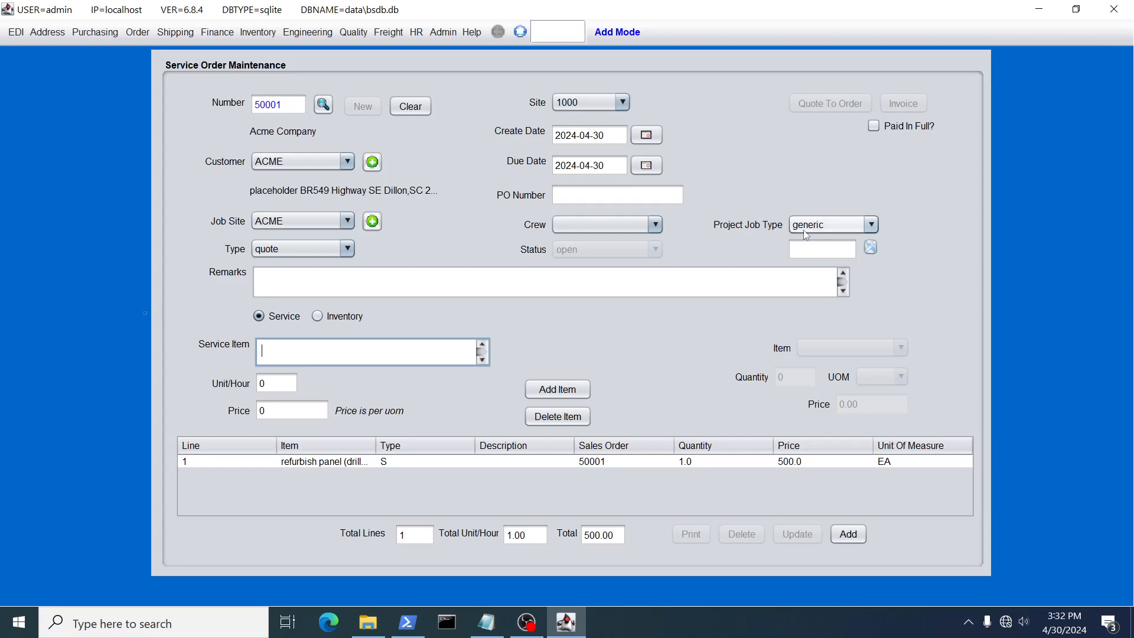
{"action": "left_click", "coordinate": [858, 543]}
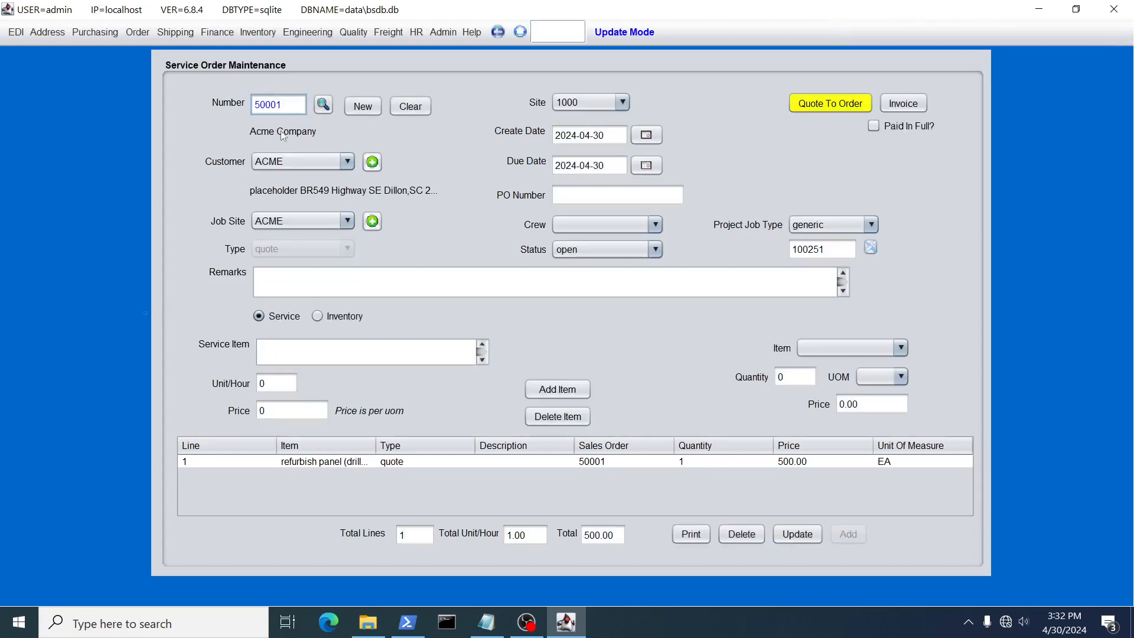
Examine the order's assigned job number and the project job type options, keeping the type at generic
{"action": "double_click", "coordinate": [809, 249]}
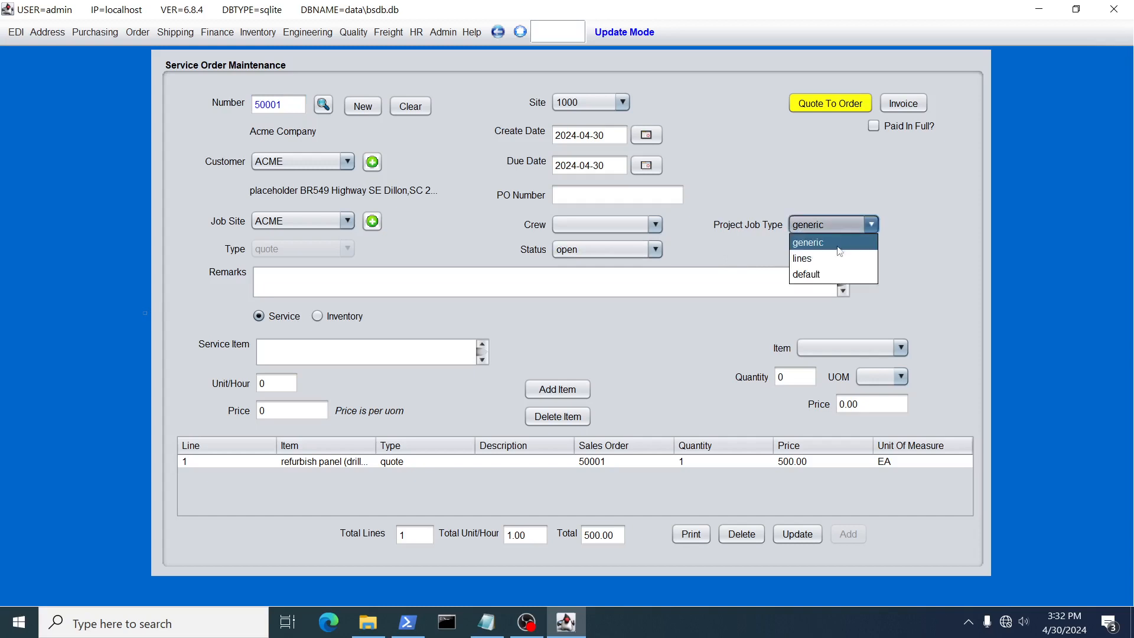
{"action": "left_click", "coordinate": [826, 242]}
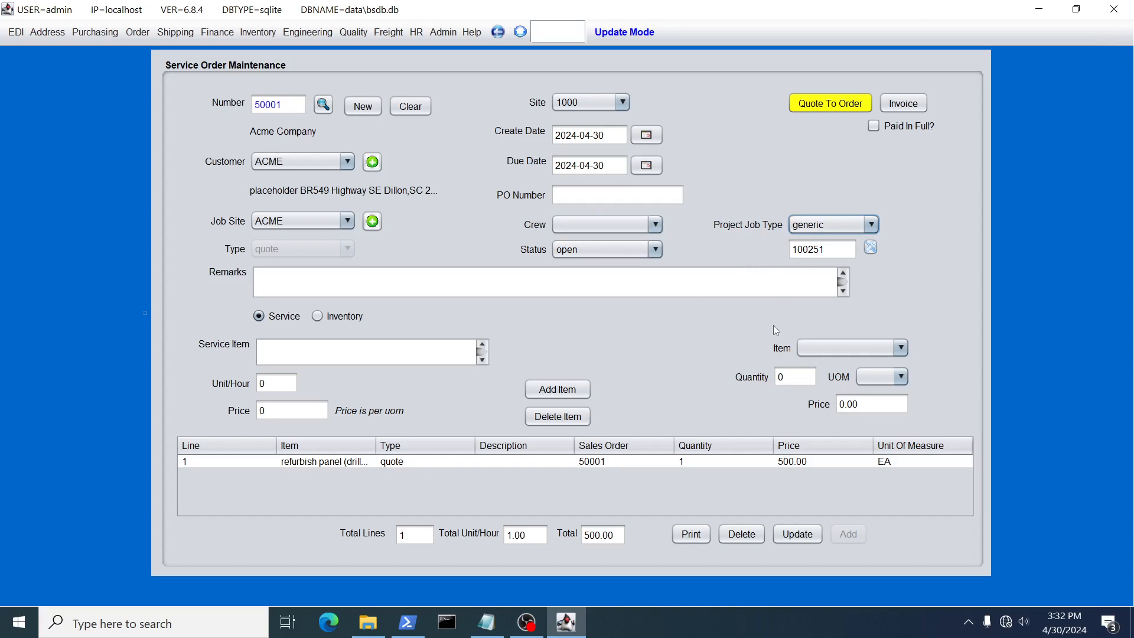
{"action": "left_click", "coordinate": [831, 229]}
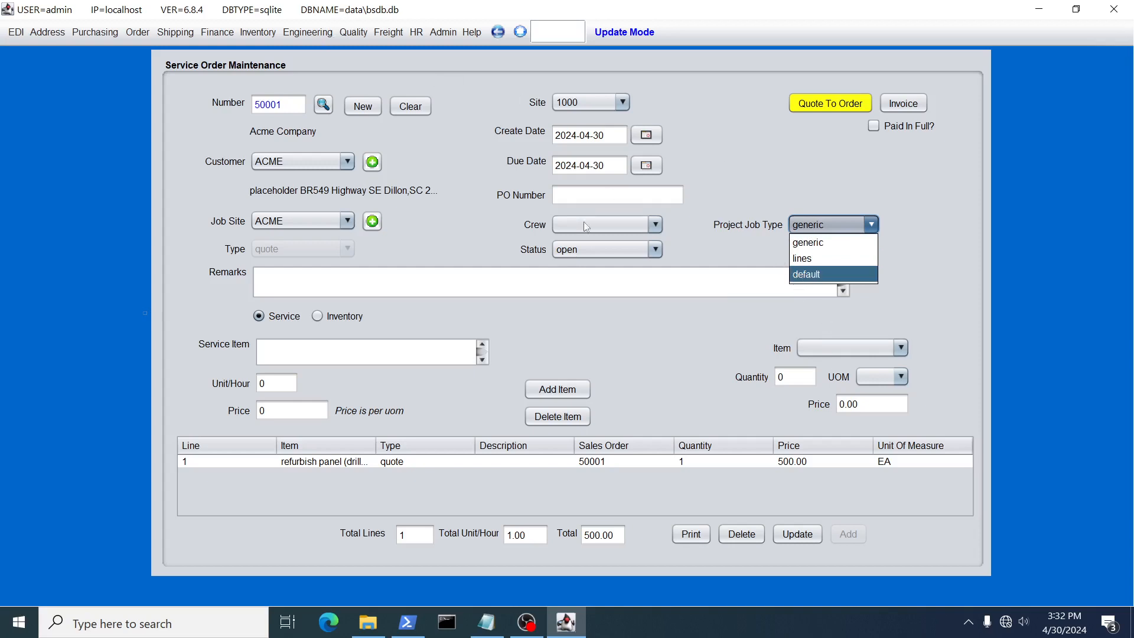
{"action": "left_click", "coordinate": [809, 243]}
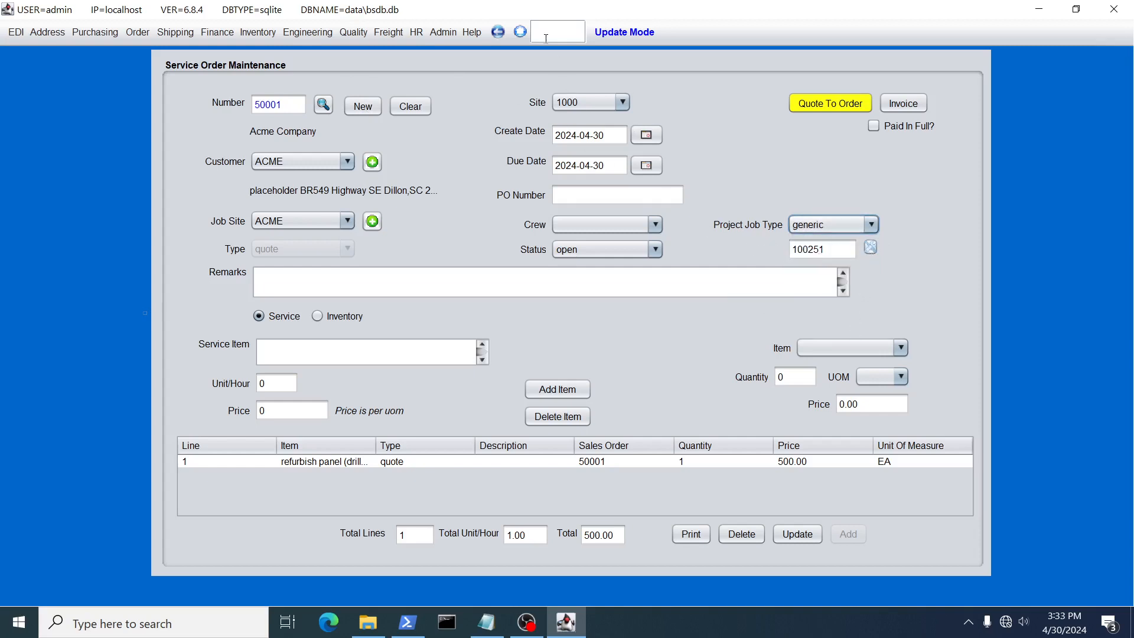
Open the service order's job in job maintenance and preview its job service ticket
{"action": "left_click", "coordinate": [246, 34]}
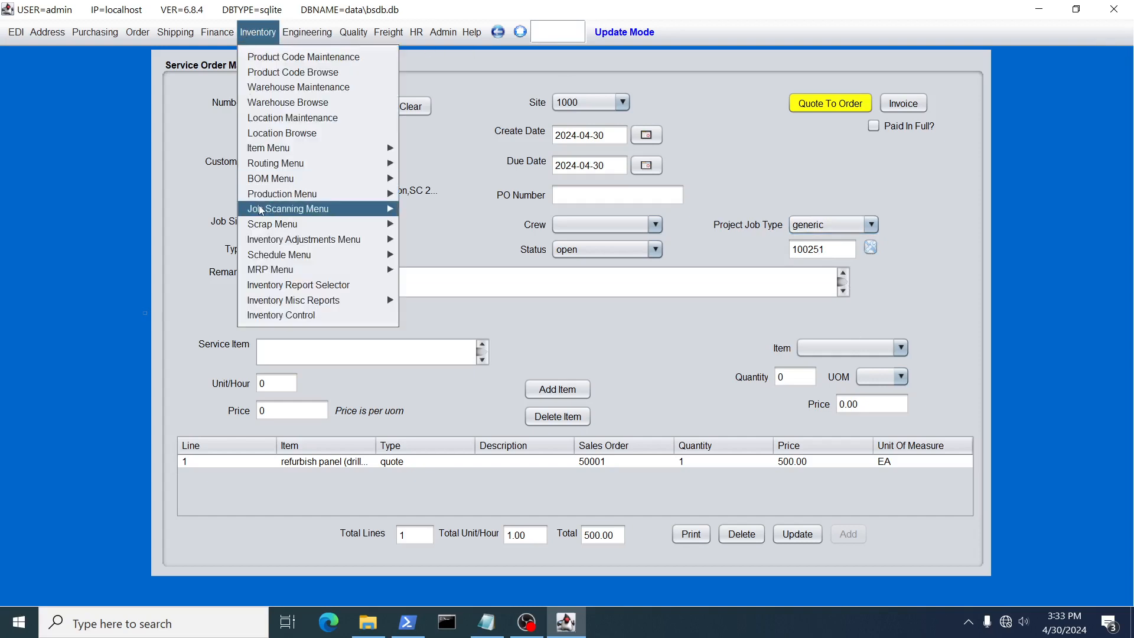
{"action": "mouse_move", "coordinate": [263, 211]}
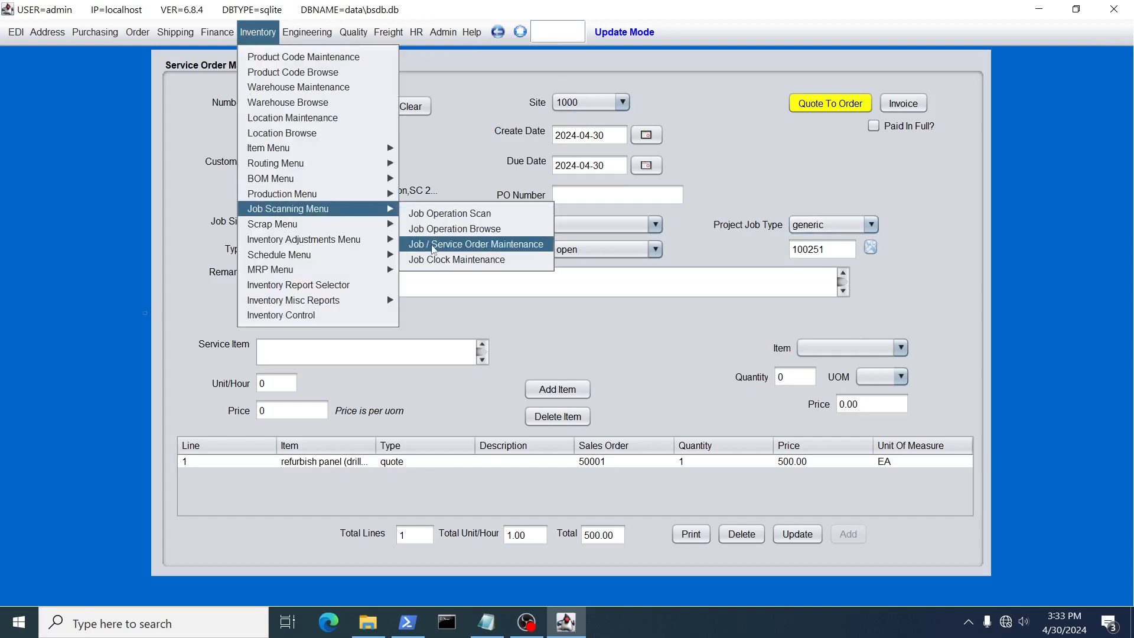
{"action": "left_click", "coordinate": [871, 248]}
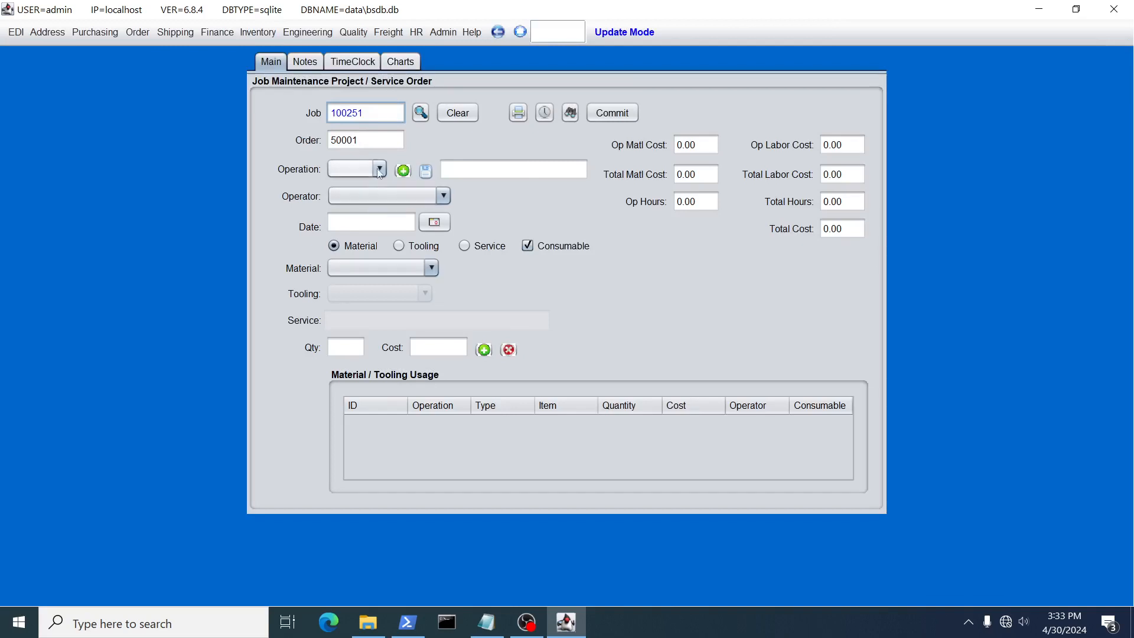
{"action": "left_click", "coordinate": [518, 113]}
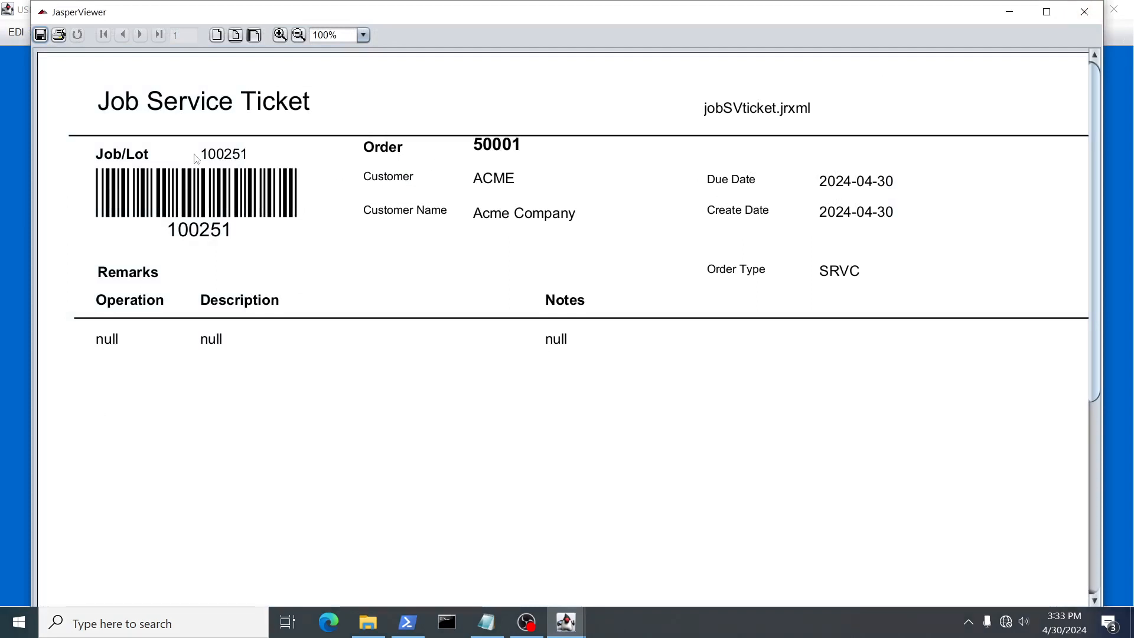
{"action": "left_click", "coordinate": [1085, 13]}
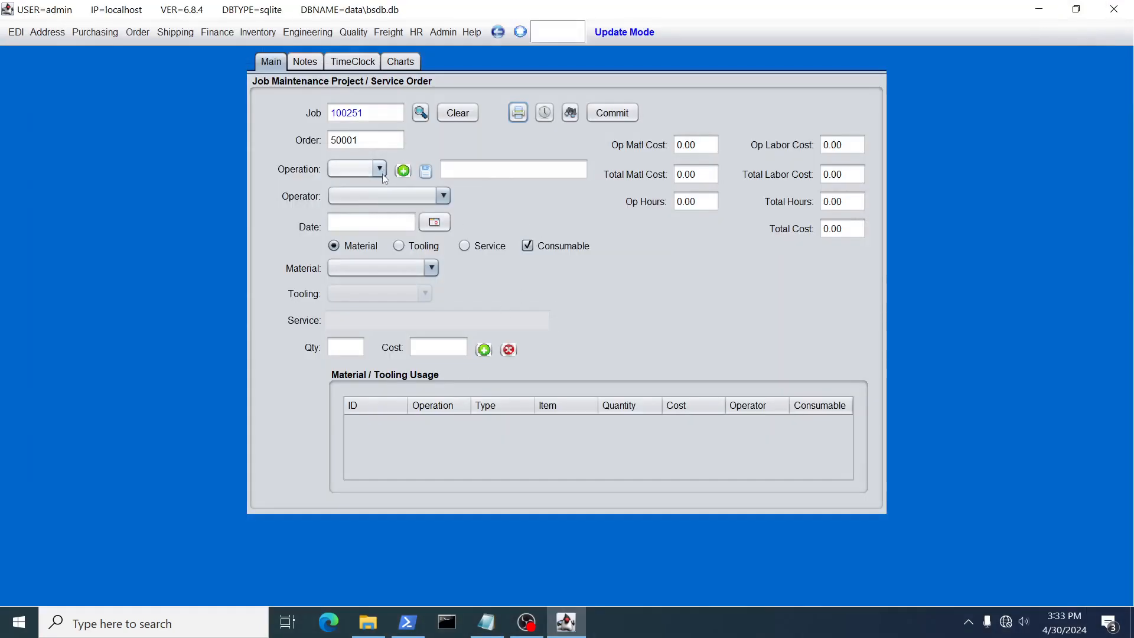
Add an operation described as "my first operation" to the job
{"action": "left_click", "coordinate": [403, 171]}
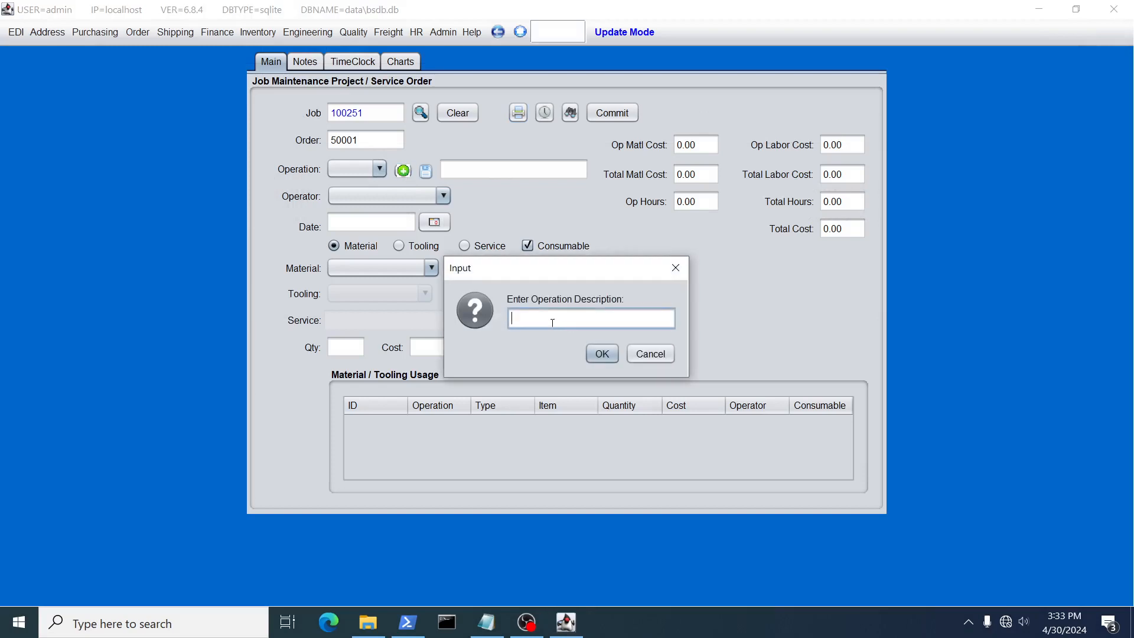
{"action": "type", "text": "my first operat"}
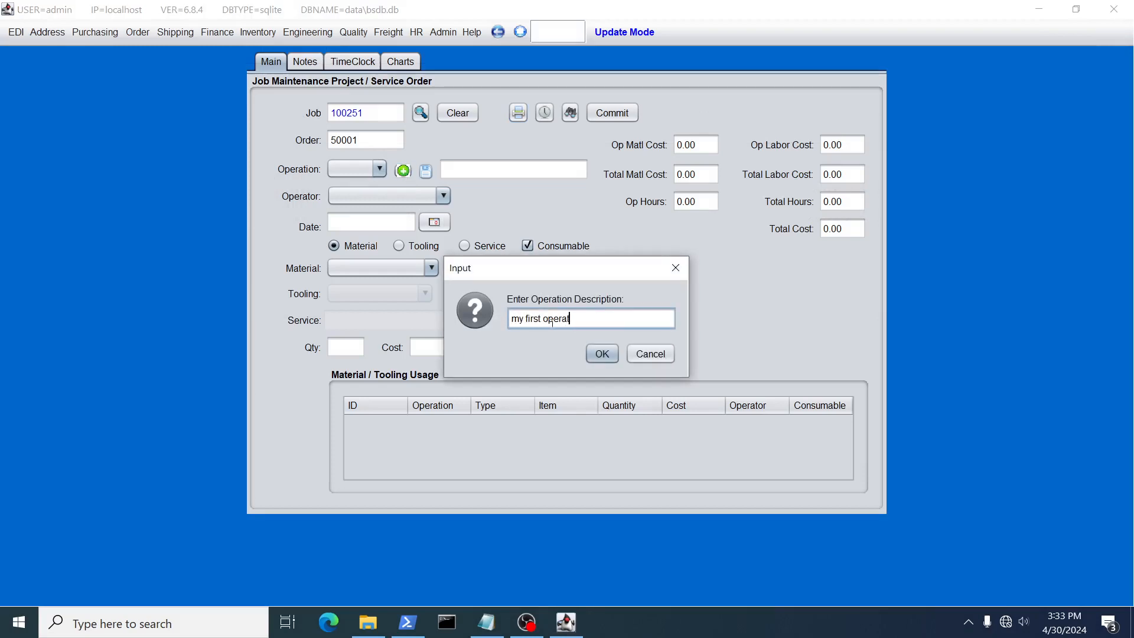
{"action": "type", "text": "ion"}
{"action": "left_click", "coordinate": [594, 352]}
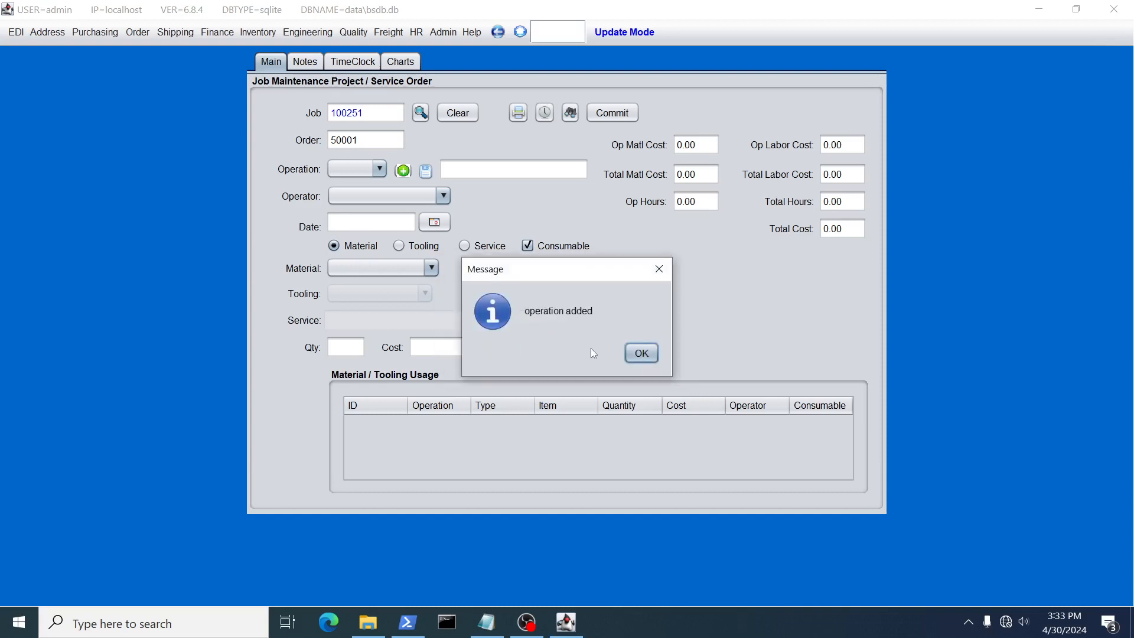
{"action": "left_click", "coordinate": [652, 354]}
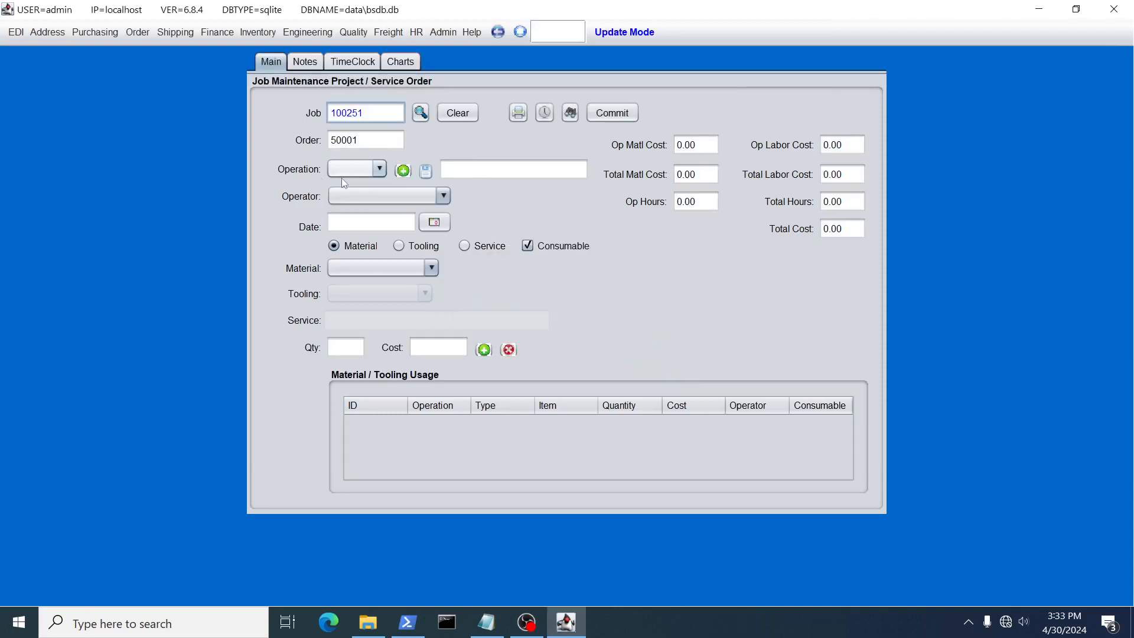
Check the job's operation list and preview the job service ticket again with the added operation
{"action": "left_click", "coordinate": [367, 174]}
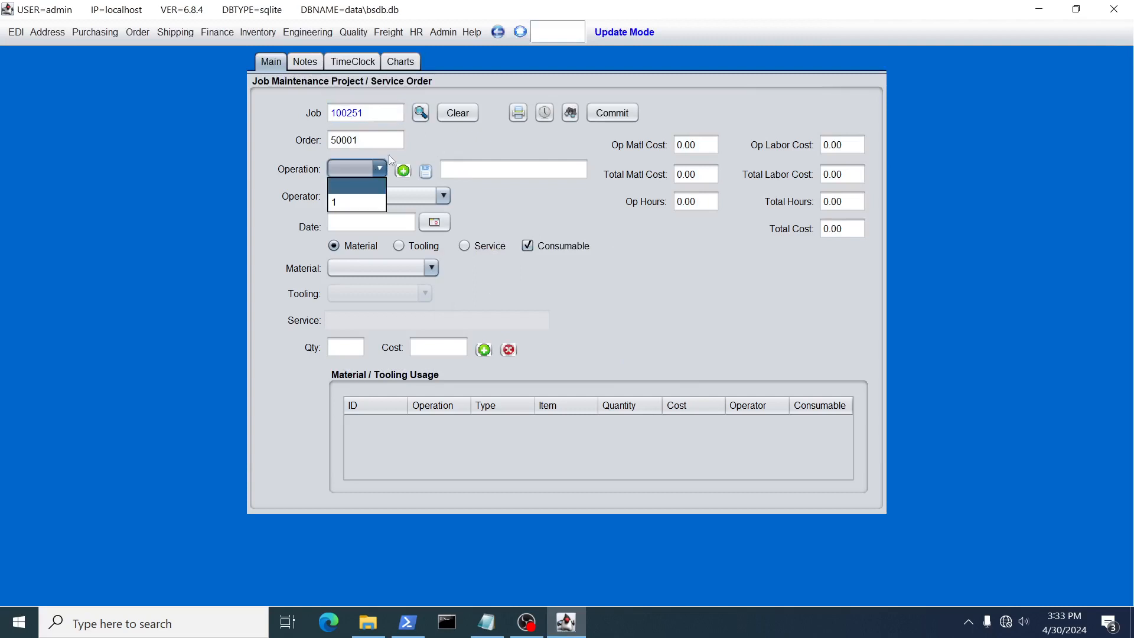
{"action": "left_click", "coordinate": [466, 129]}
{"action": "left_click", "coordinate": [516, 117]}
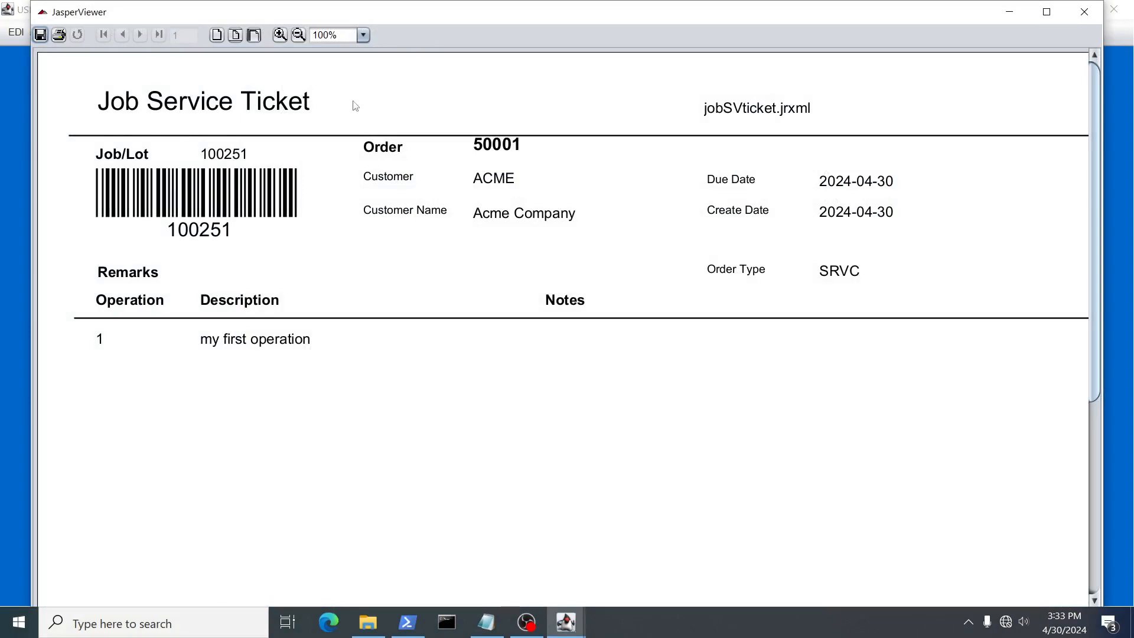
{"action": "left_click", "coordinate": [1084, 12]}
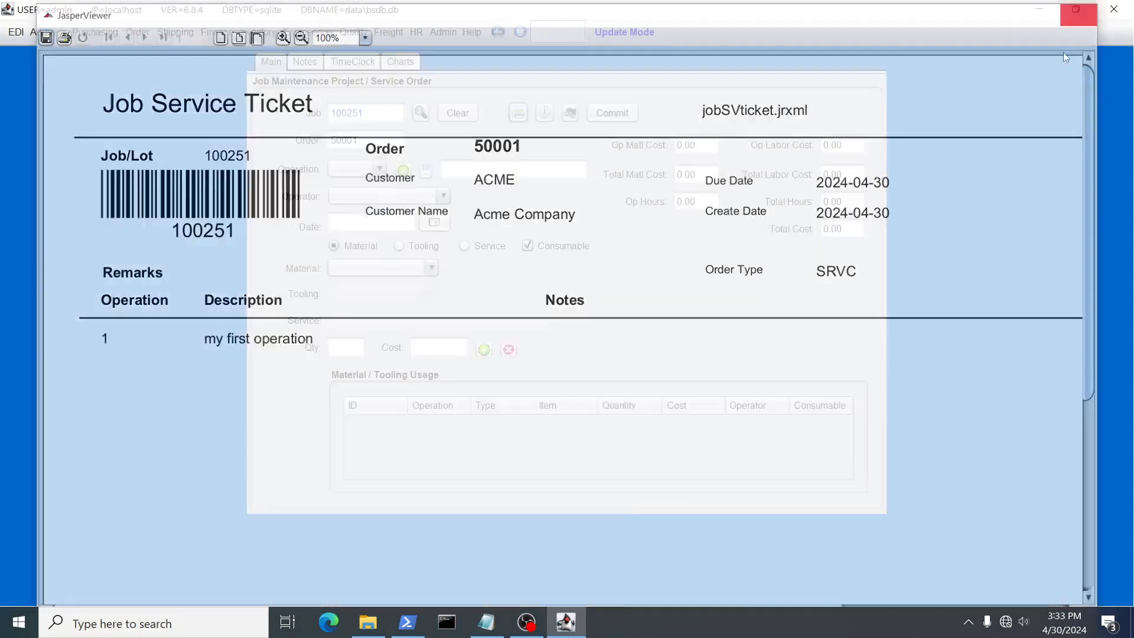
Select operation 1 of the job and generate its operation ticket
{"action": "left_click", "coordinate": [380, 170]}
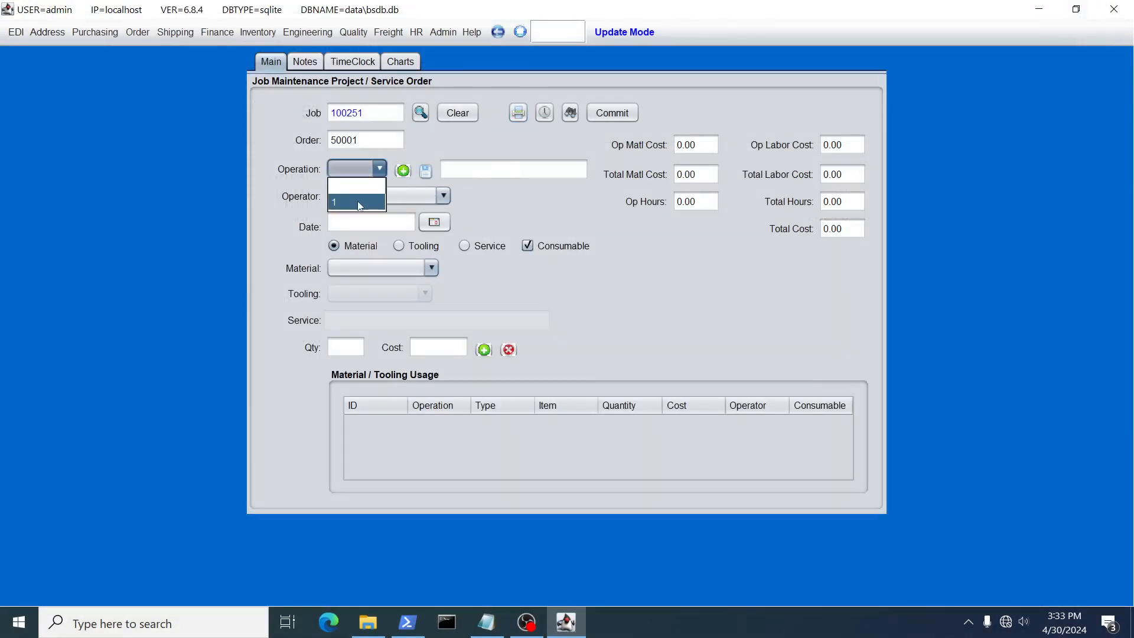
{"action": "left_click", "coordinate": [361, 202]}
{"action": "left_click", "coordinate": [518, 112]}
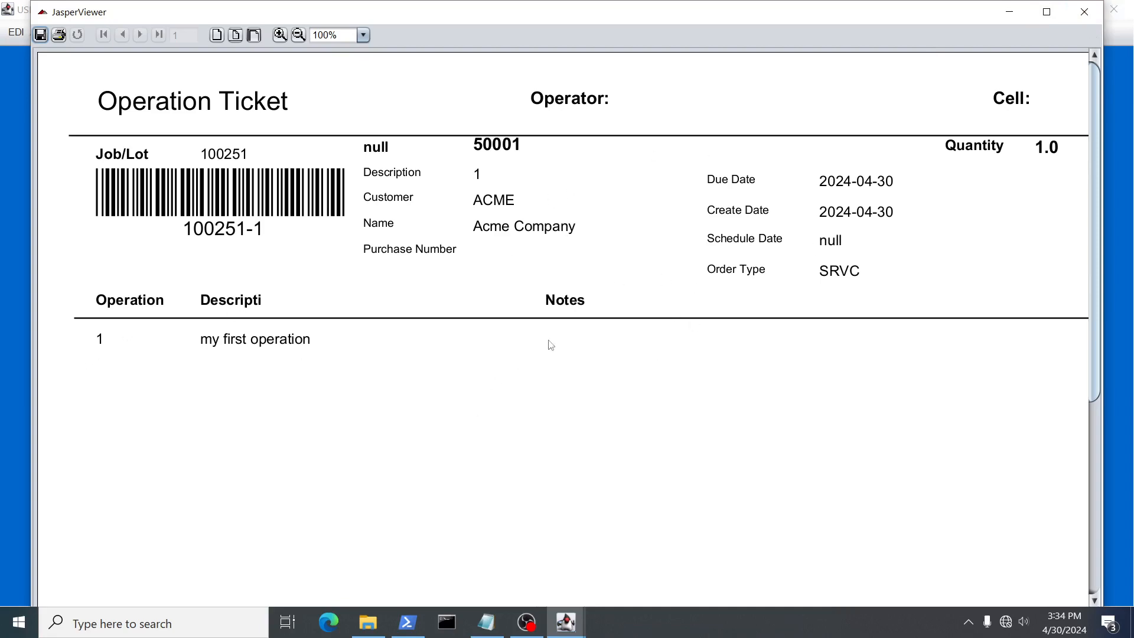
Preview the operation ticket for operation 1 of the job once more and close the viewer
{"action": "left_click", "coordinate": [1084, 12]}
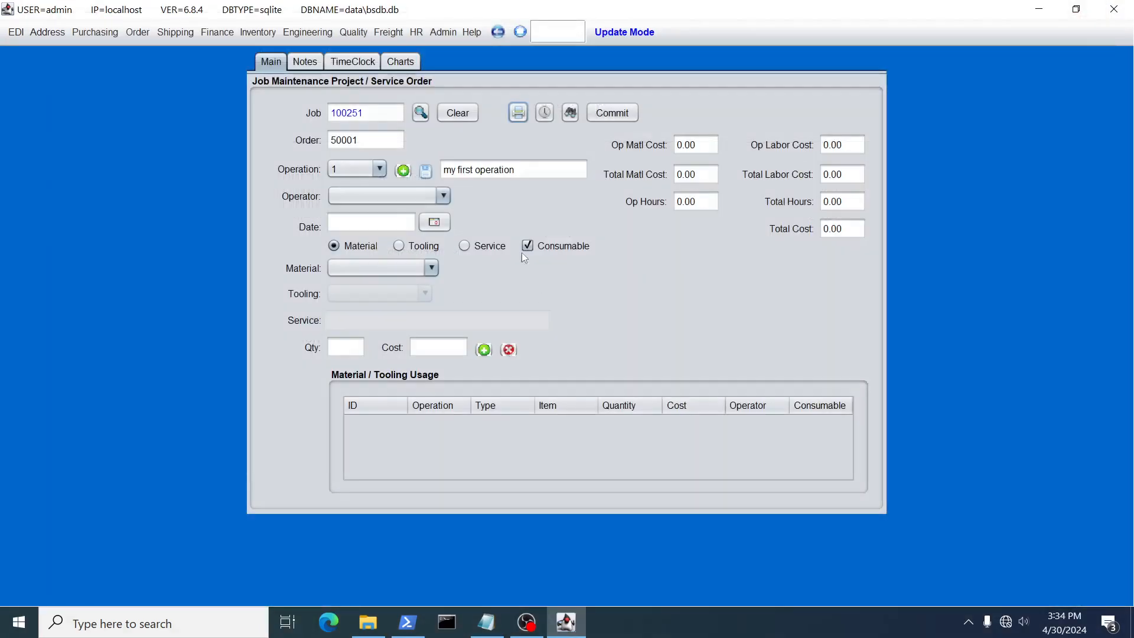
{"action": "left_click", "coordinate": [519, 113]}
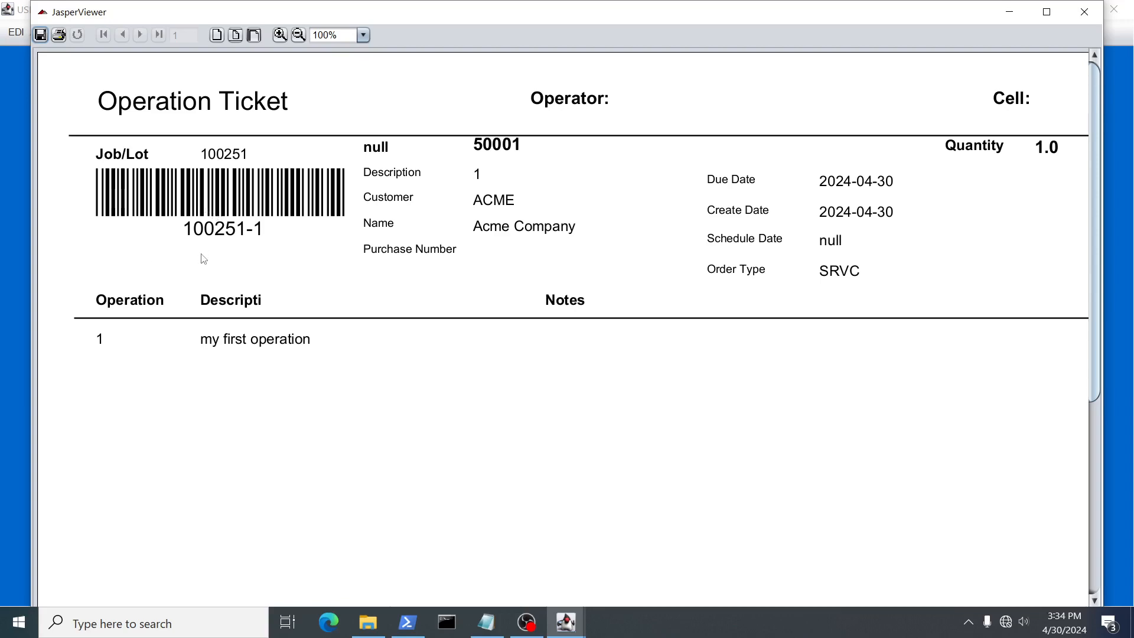
{"action": "left_click", "coordinate": [1084, 11]}
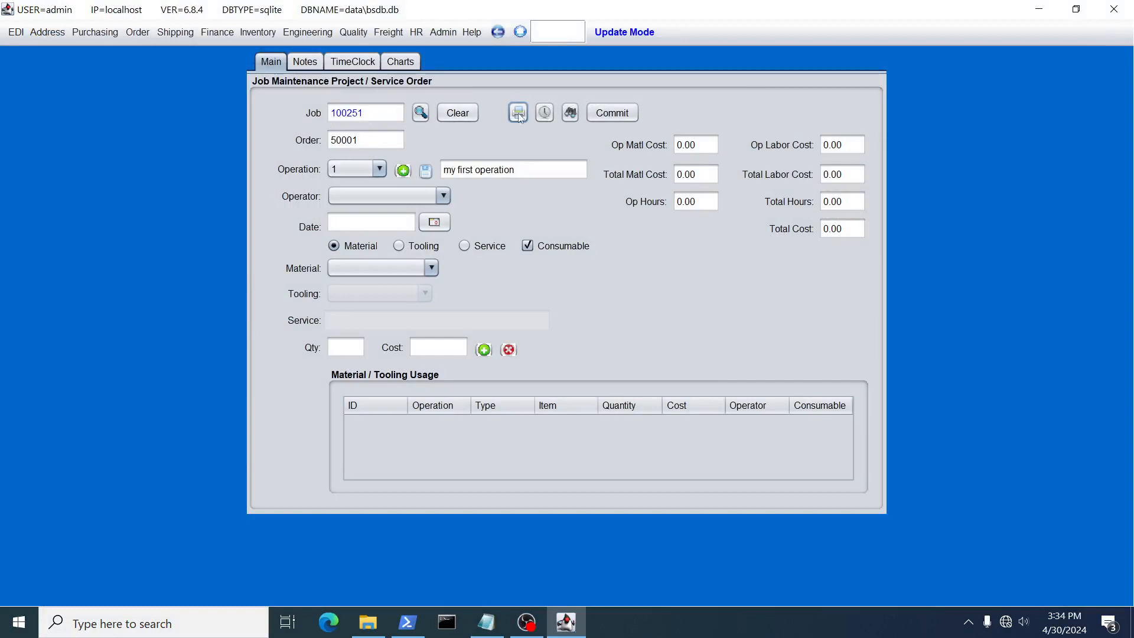
Open Job Operation Scan and clock an employee in to job 100251 using the employee's user ID
{"action": "left_click", "coordinate": [544, 112]}
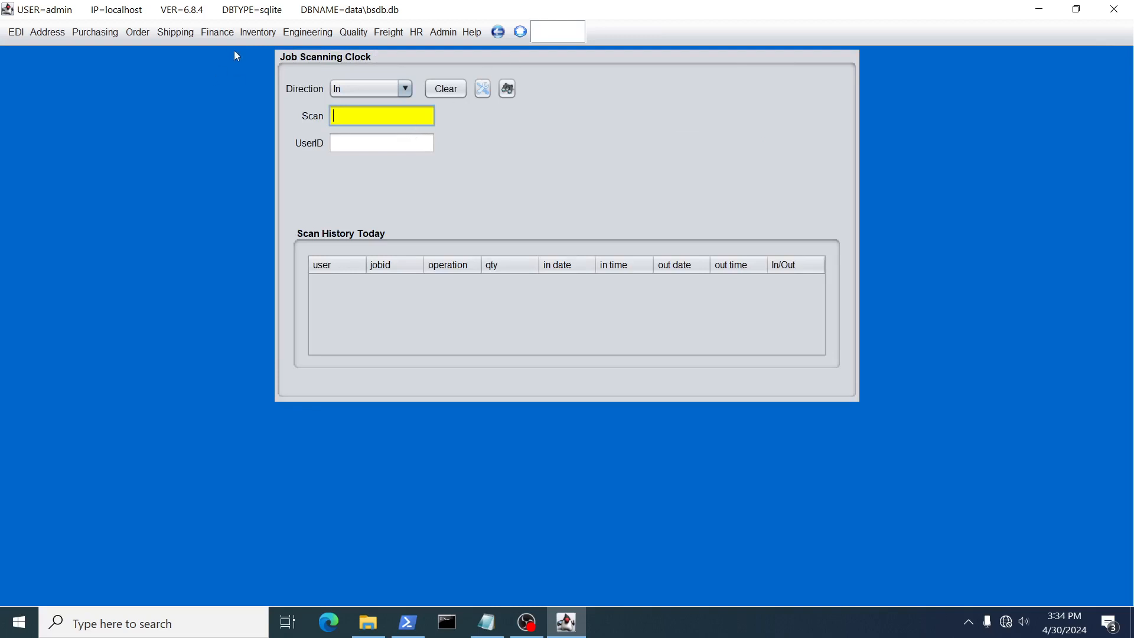
{"action": "left_click", "coordinate": [247, 33]}
{"action": "mouse_move", "coordinate": [366, 210]}
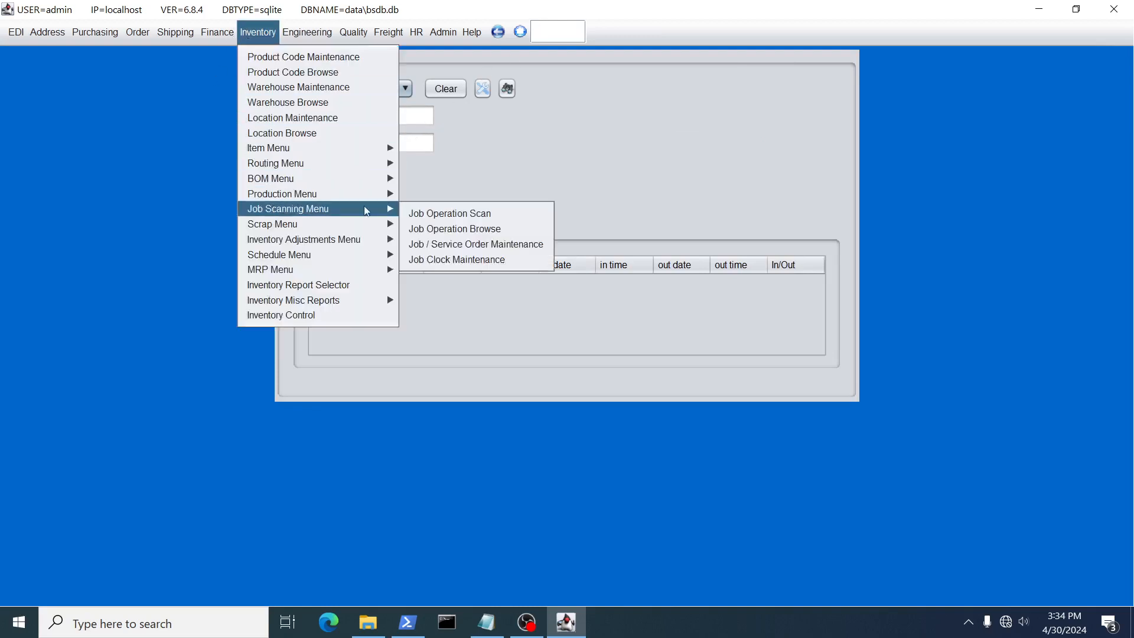
{"action": "left_click", "coordinate": [441, 213]}
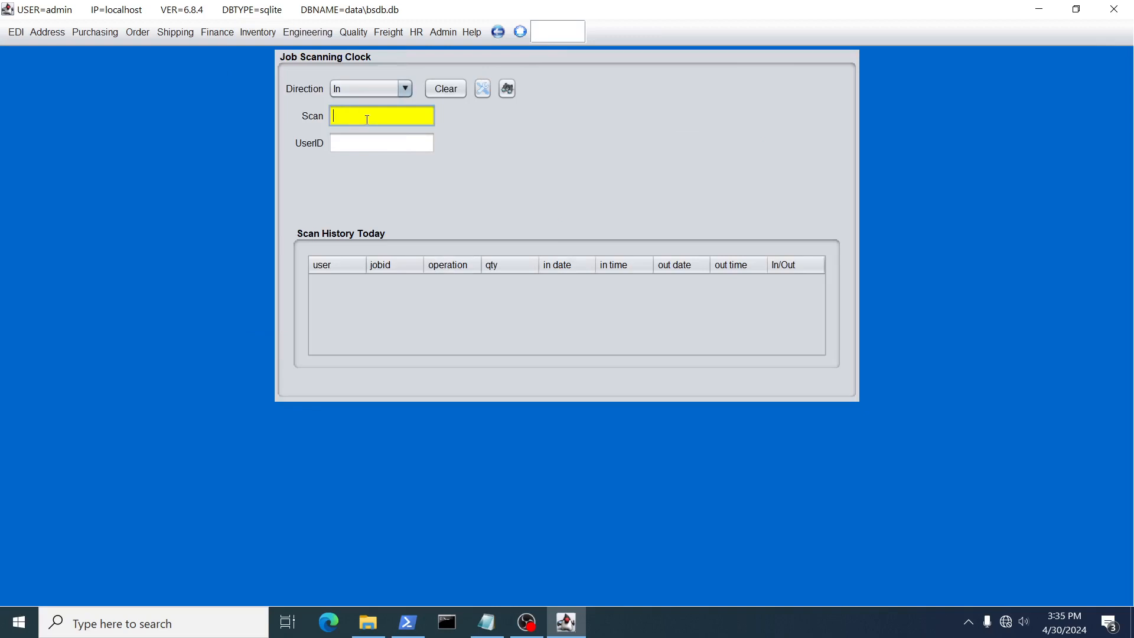
{"action": "type", "text": "100251"}
{"action": "key", "text": "Return"}
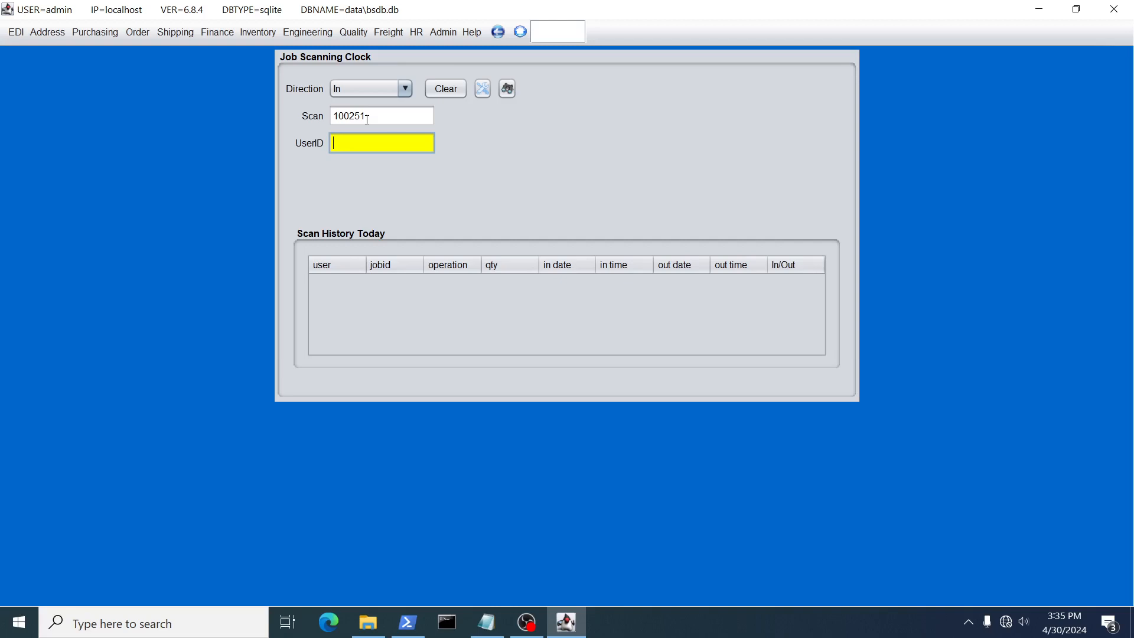
{"action": "type", "text": "1000"}
{"action": "key", "text": "Return"}
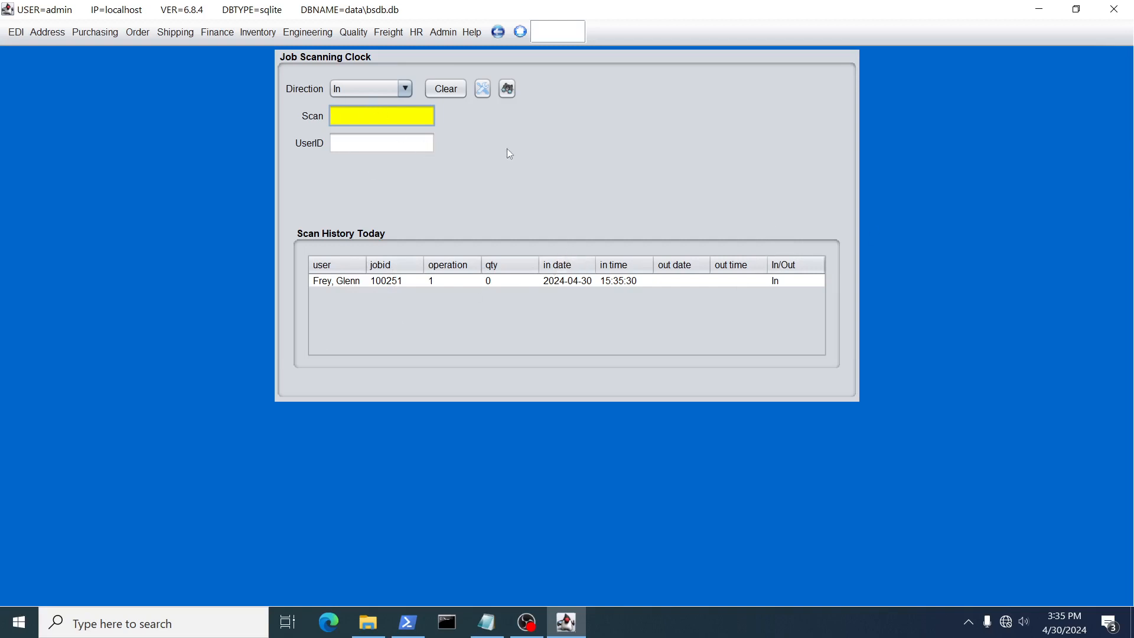
Clock a second employee in to job 100251 using that employee's user ID
{"action": "type", "text": "100251"}
{"action": "key", "text": "Return"}
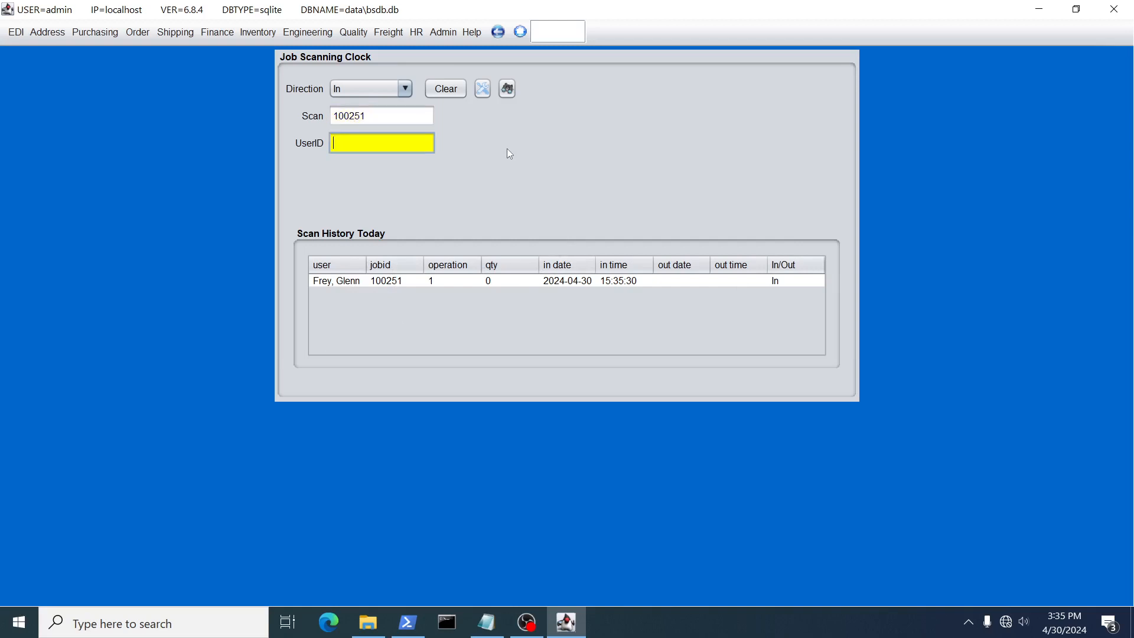
{"action": "type", "text": "1001"}
{"action": "key", "text": "Return"}
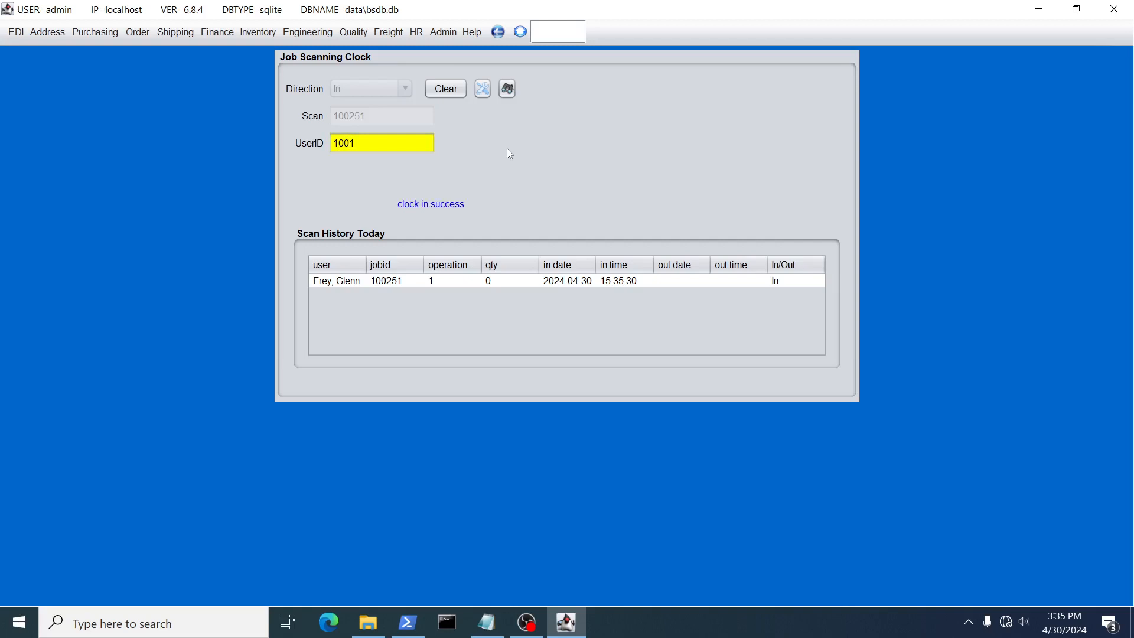
{"action": "key", "text": "Return"}
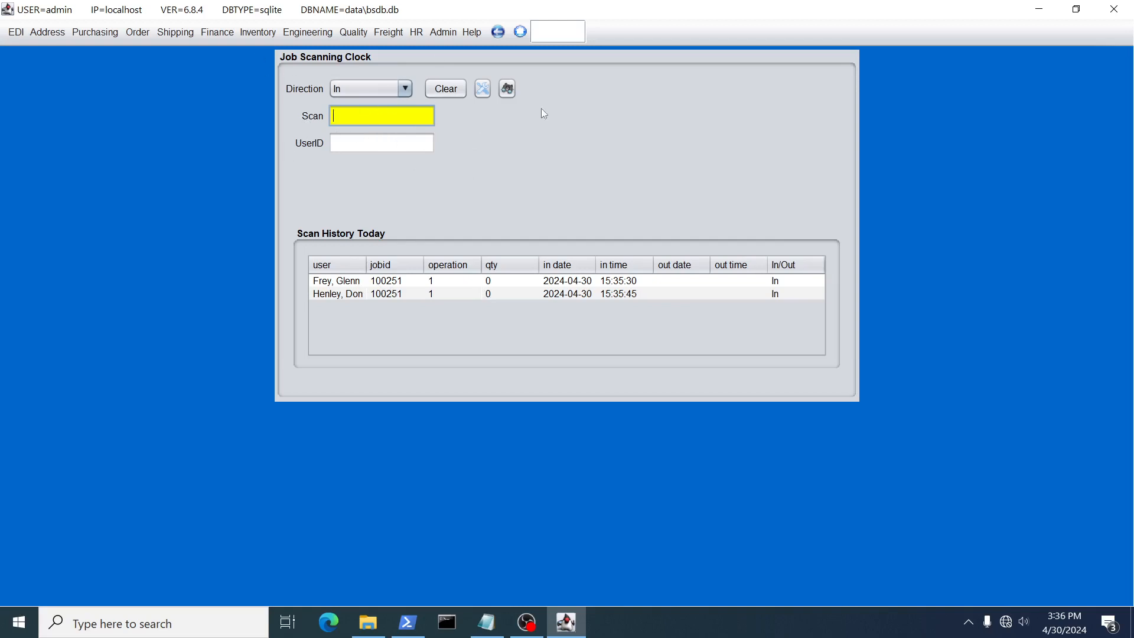
Reopen job 100251 in job maintenance, assign an operator to operation 1 and save the operation
{"action": "left_click", "coordinate": [484, 90]}
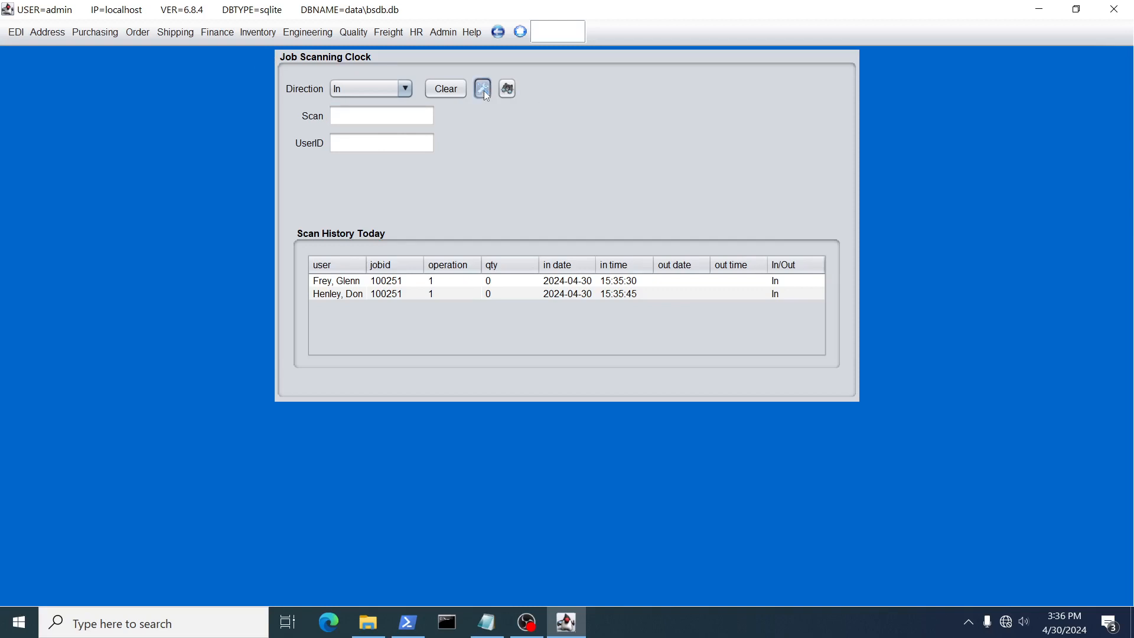
{"action": "left_click", "coordinate": [420, 113]}
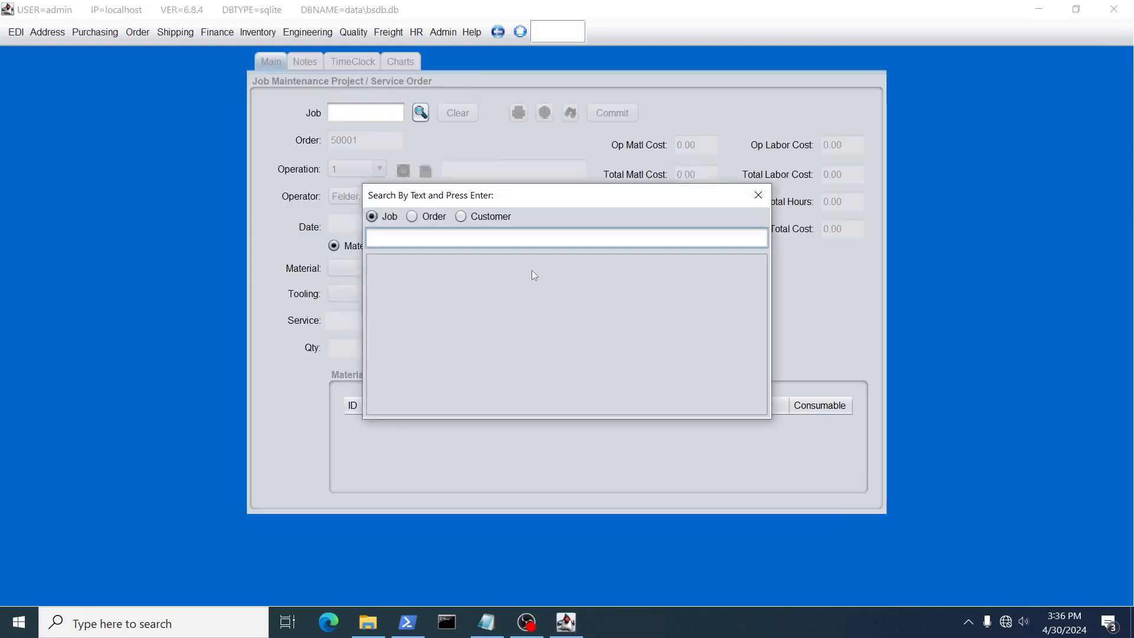
{"action": "double_click", "coordinate": [388, 276]}
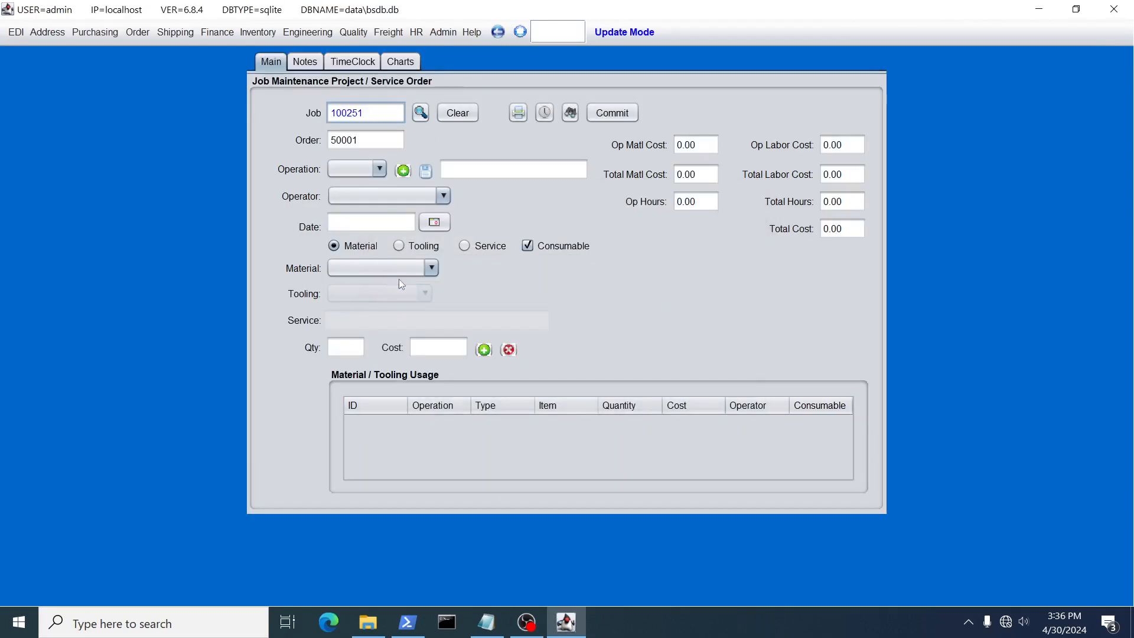
{"action": "left_click", "coordinate": [379, 169]}
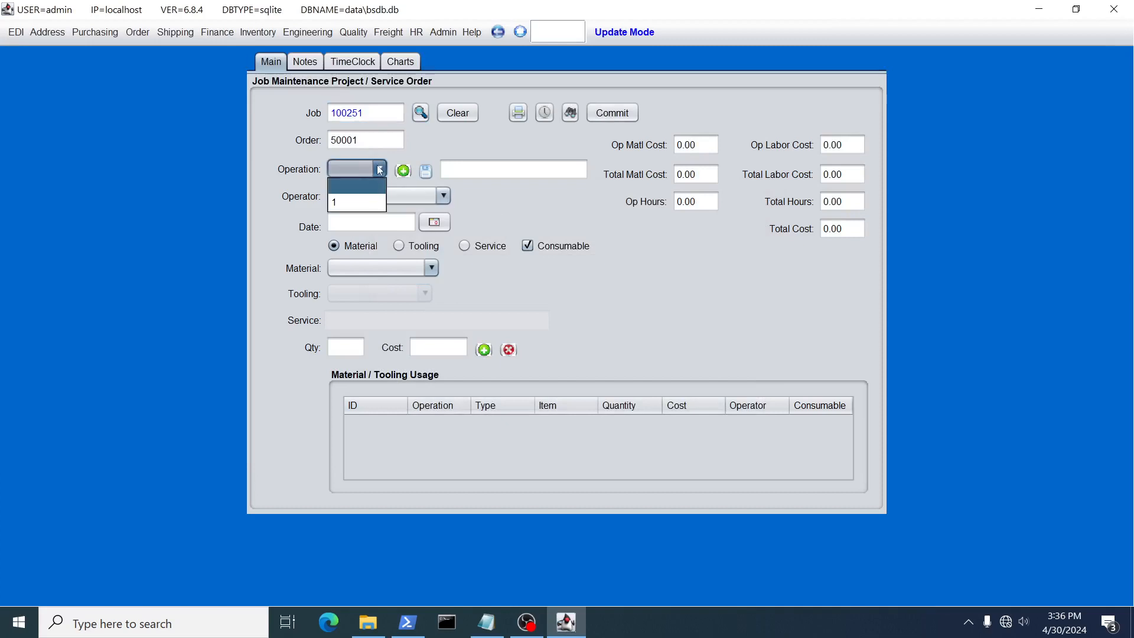
{"action": "left_click", "coordinate": [336, 202]}
{"action": "left_click", "coordinate": [443, 196]}
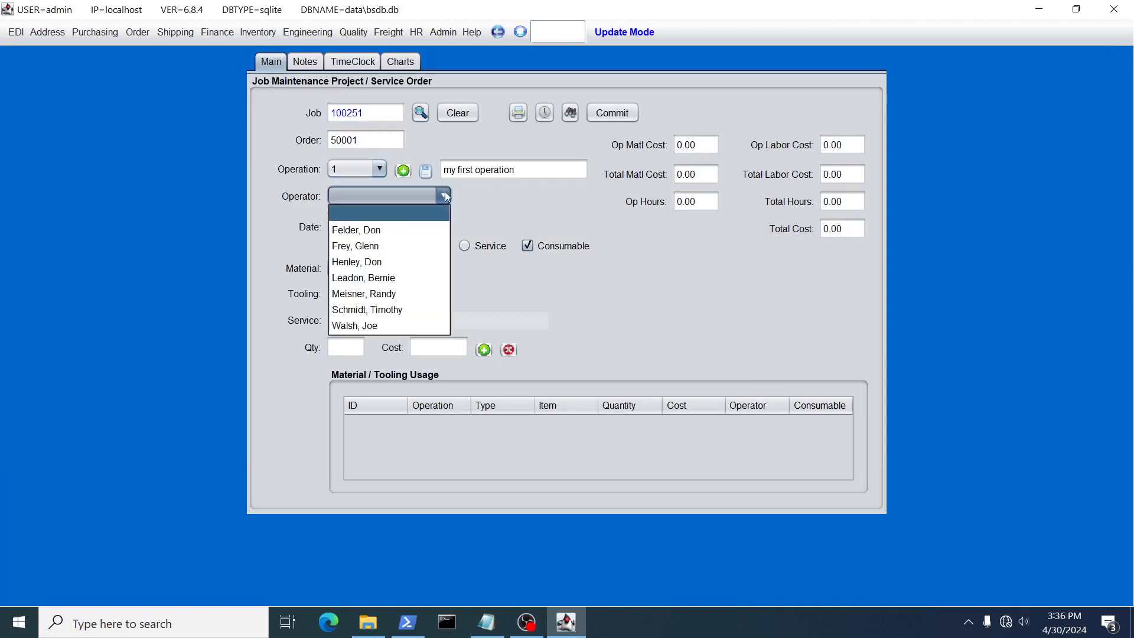
{"action": "left_click", "coordinate": [377, 294]}
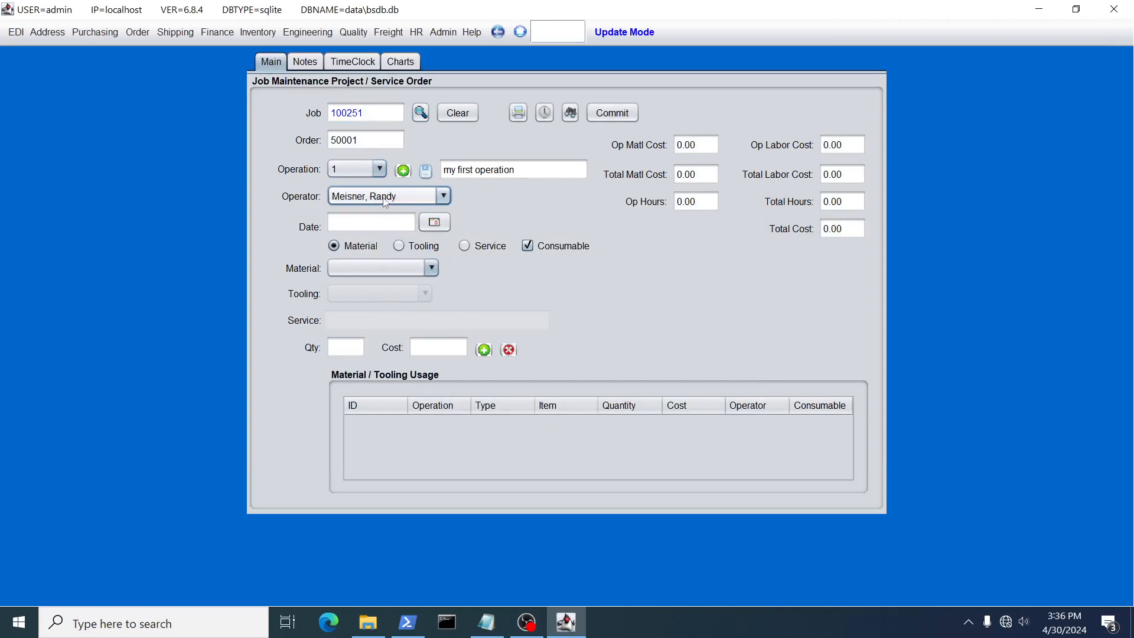
{"action": "left_click", "coordinate": [425, 172]}
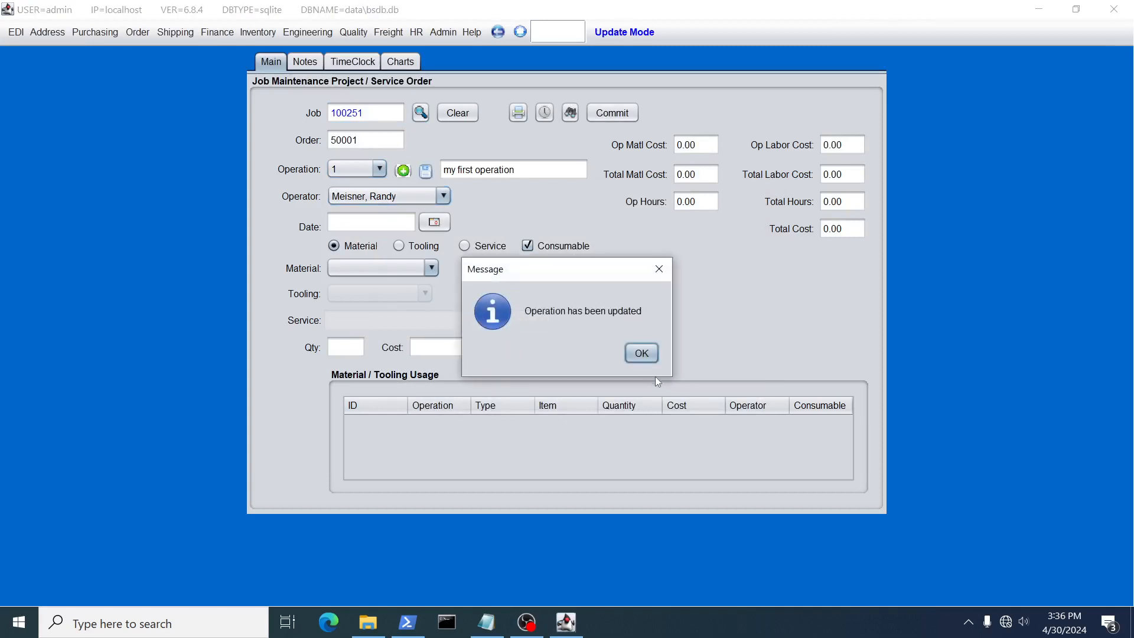
{"action": "left_click", "coordinate": [641, 353]}
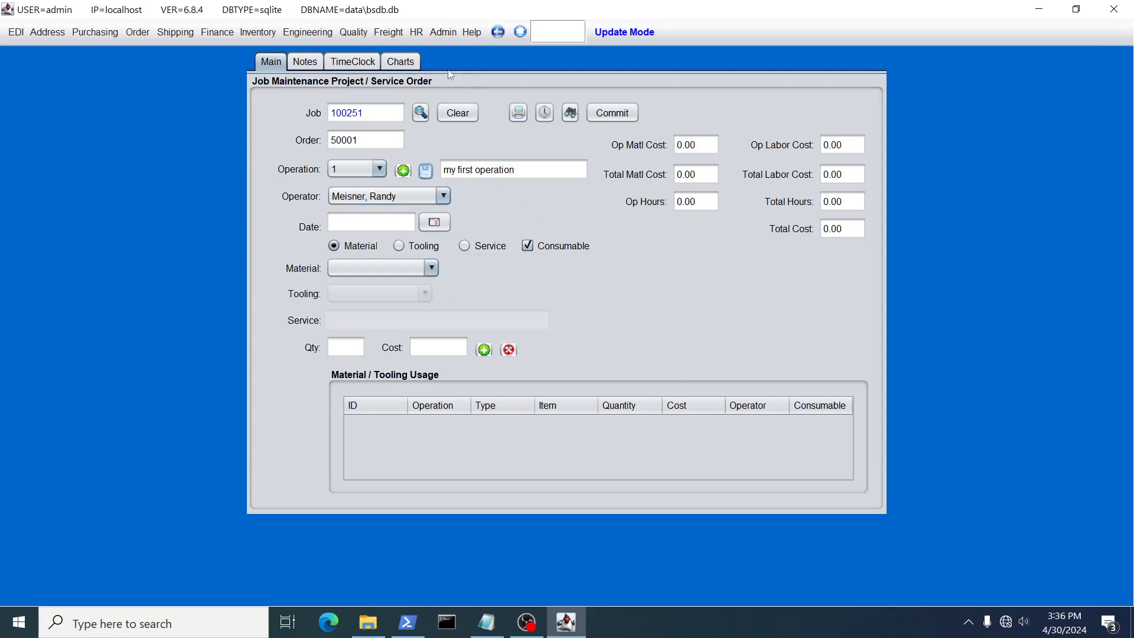
Clock the assigned operator in on the job scanning clock by entering the ticket code 100251-1
{"action": "left_click", "coordinate": [545, 115]}
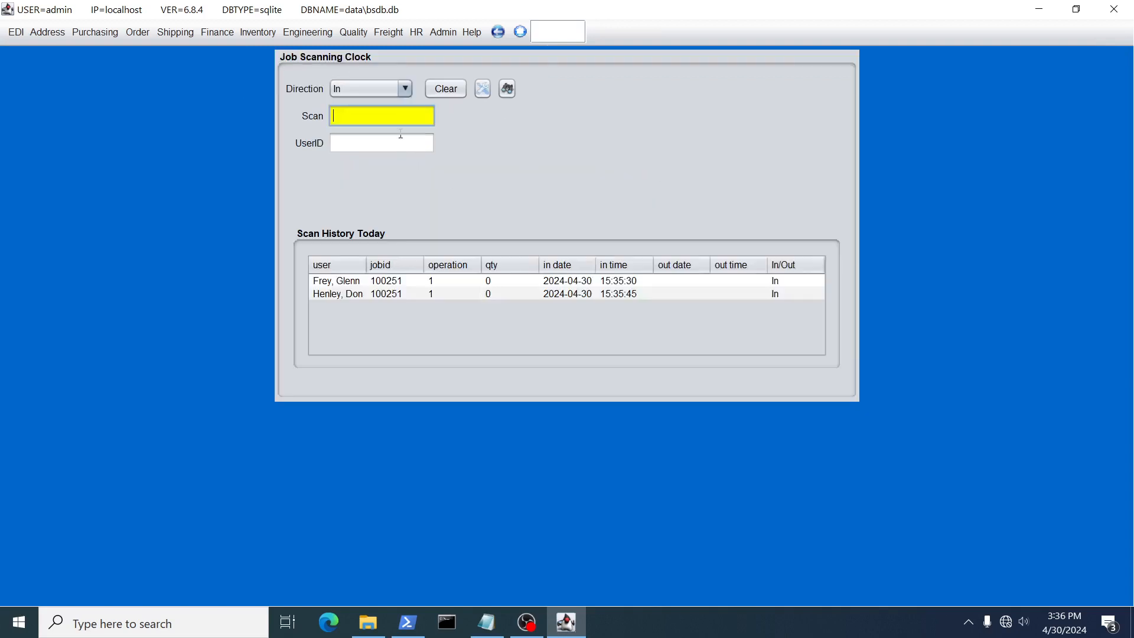
{"action": "type", "text": "100251-1"}
{"action": "key", "text": "Return"}
{"action": "type", "text": "1002"}
{"action": "key", "text": "Return"}
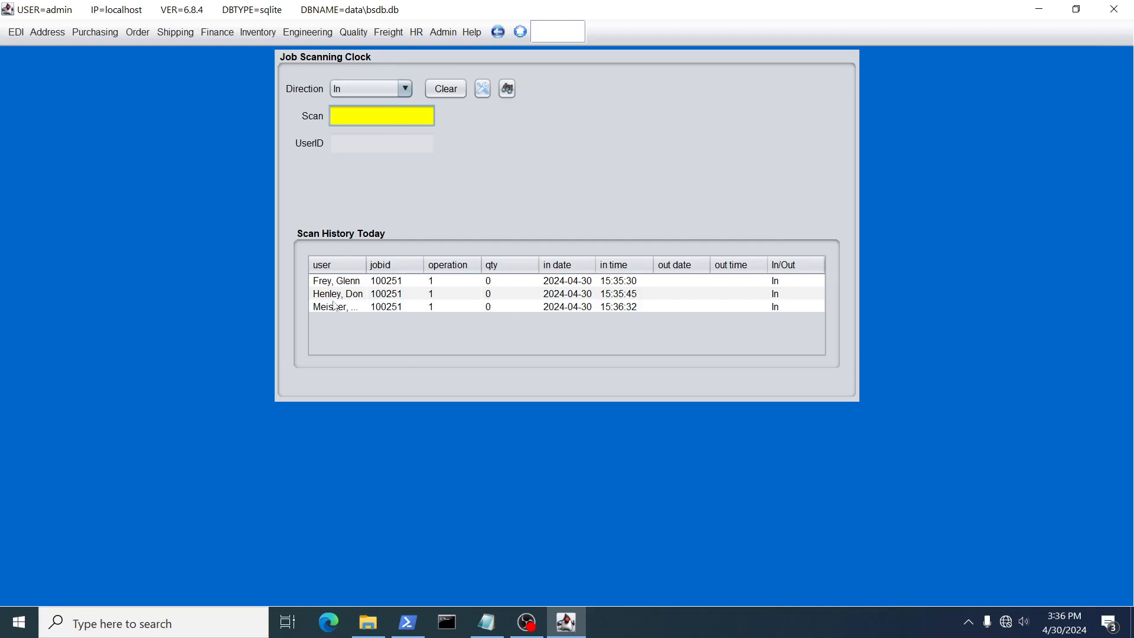
{"action": "left_click", "coordinate": [342, 309]}
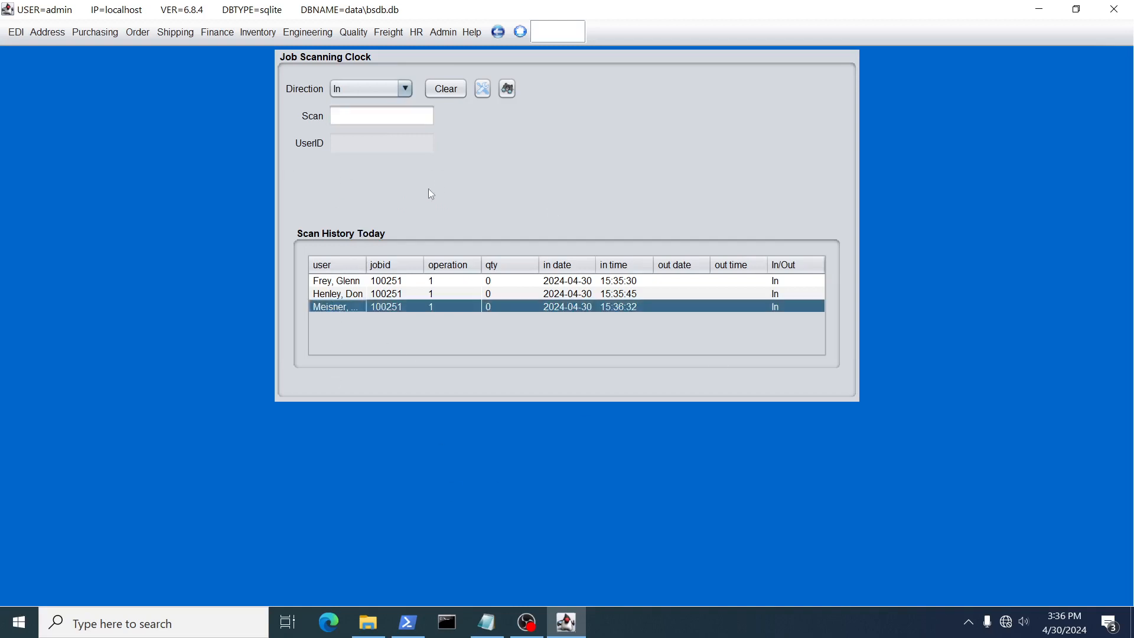
Load operation 1 of job 100251 in job maintenance and preview its operation ticket with the assigned operator
{"action": "left_click", "coordinate": [483, 89]}
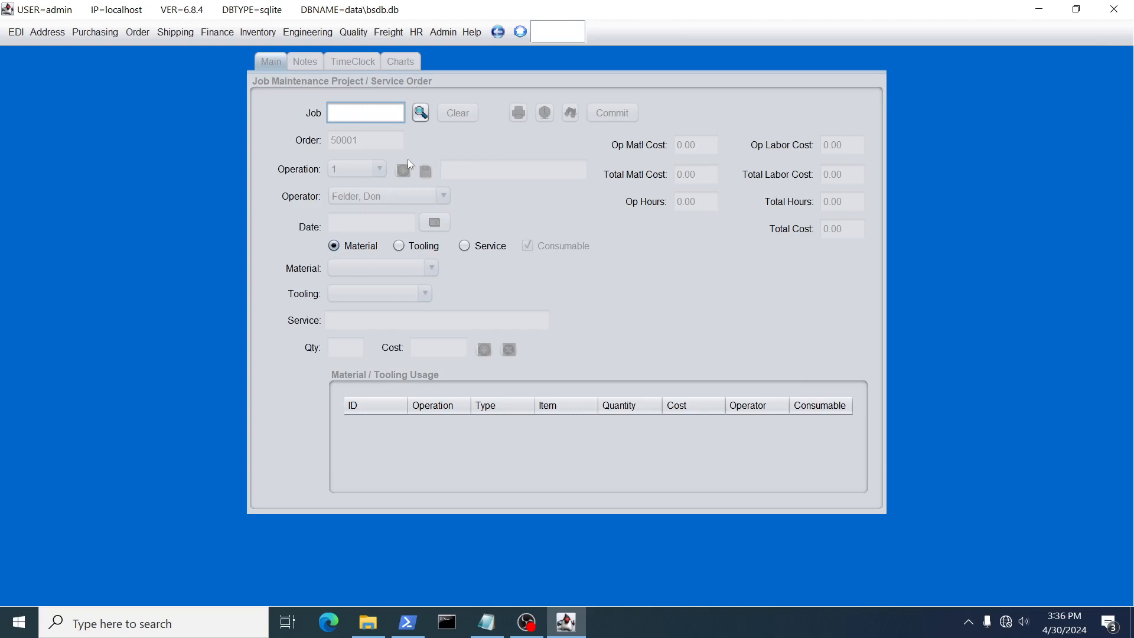
{"action": "left_click", "coordinate": [420, 113]}
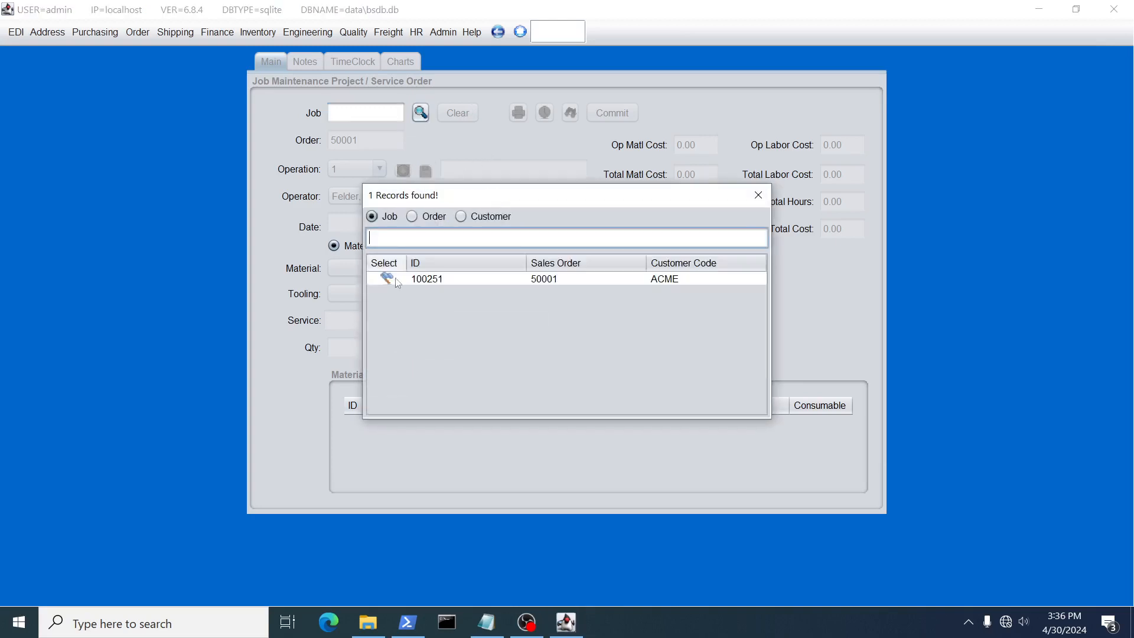
{"action": "left_click", "coordinate": [389, 279]}
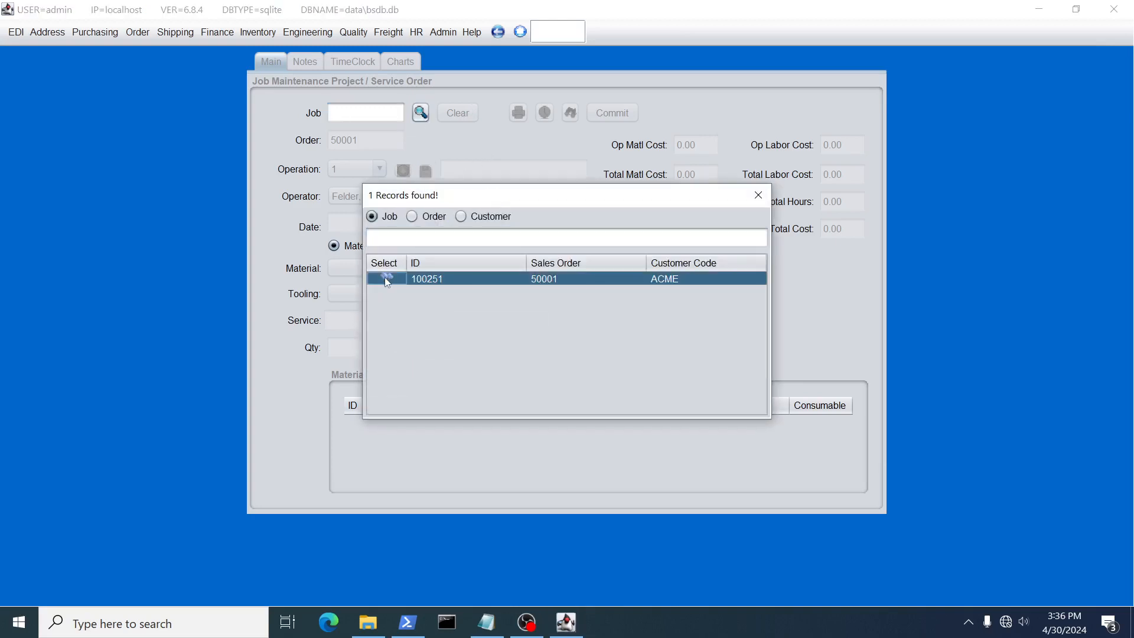
{"action": "left_click", "coordinate": [385, 279]}
{"action": "left_click", "coordinate": [354, 169]}
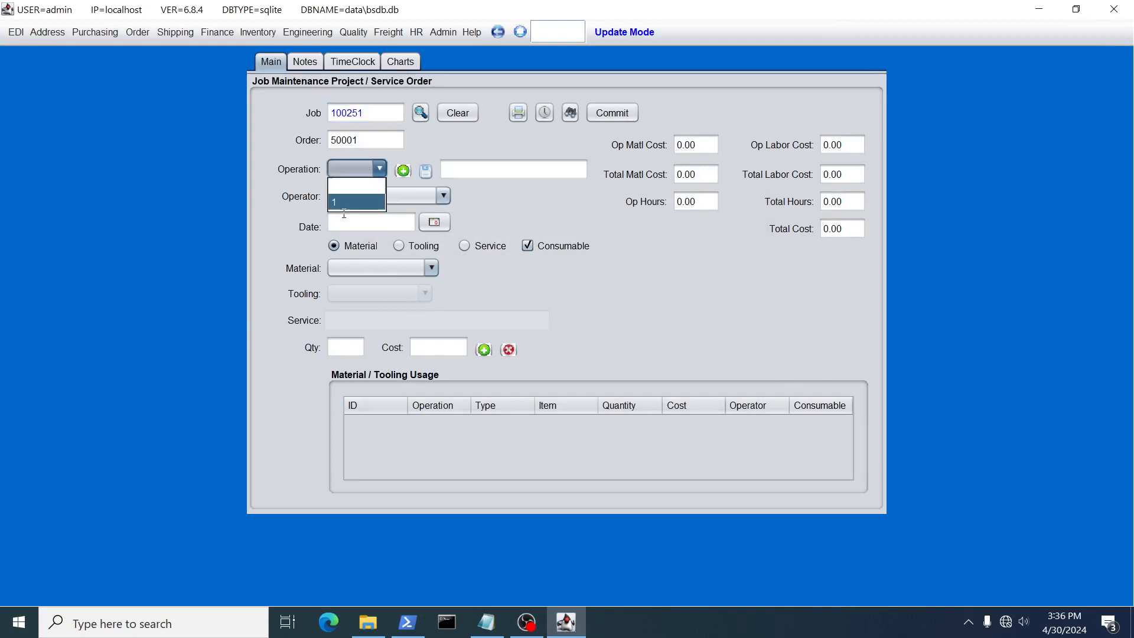
{"action": "left_click", "coordinate": [344, 203]}
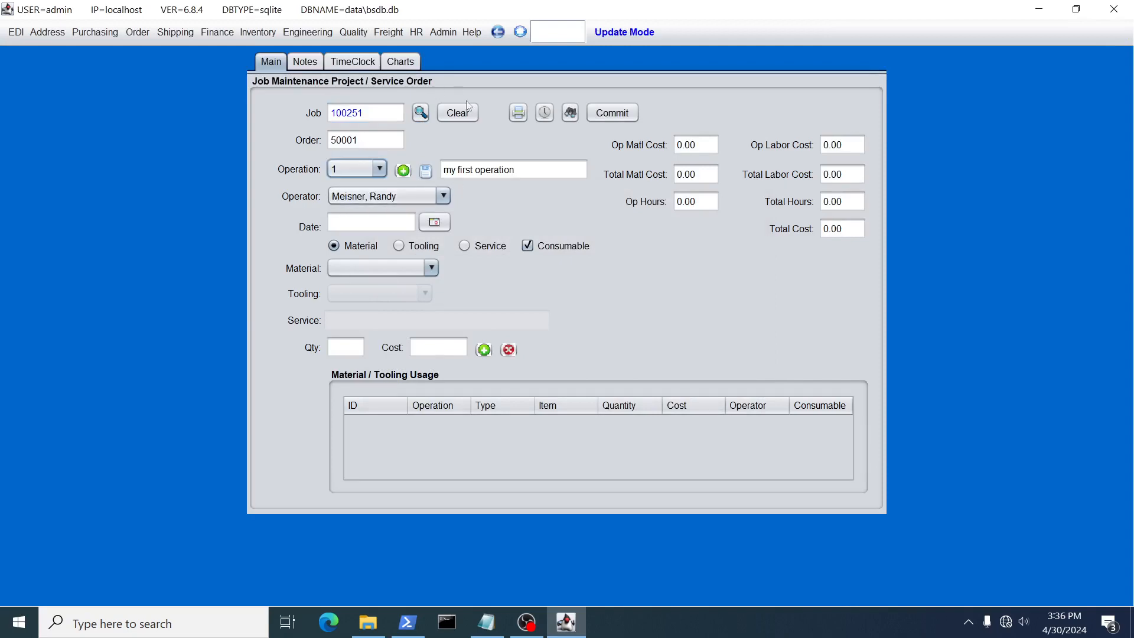
{"action": "left_click", "coordinate": [518, 113]}
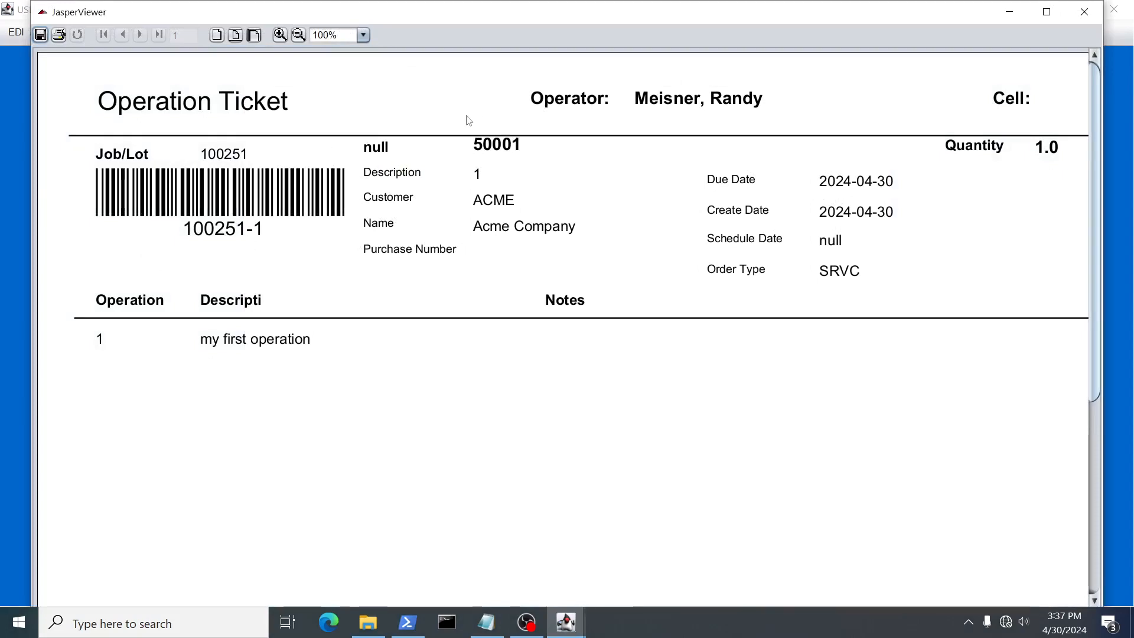
{"action": "left_click", "coordinate": [1084, 12]}
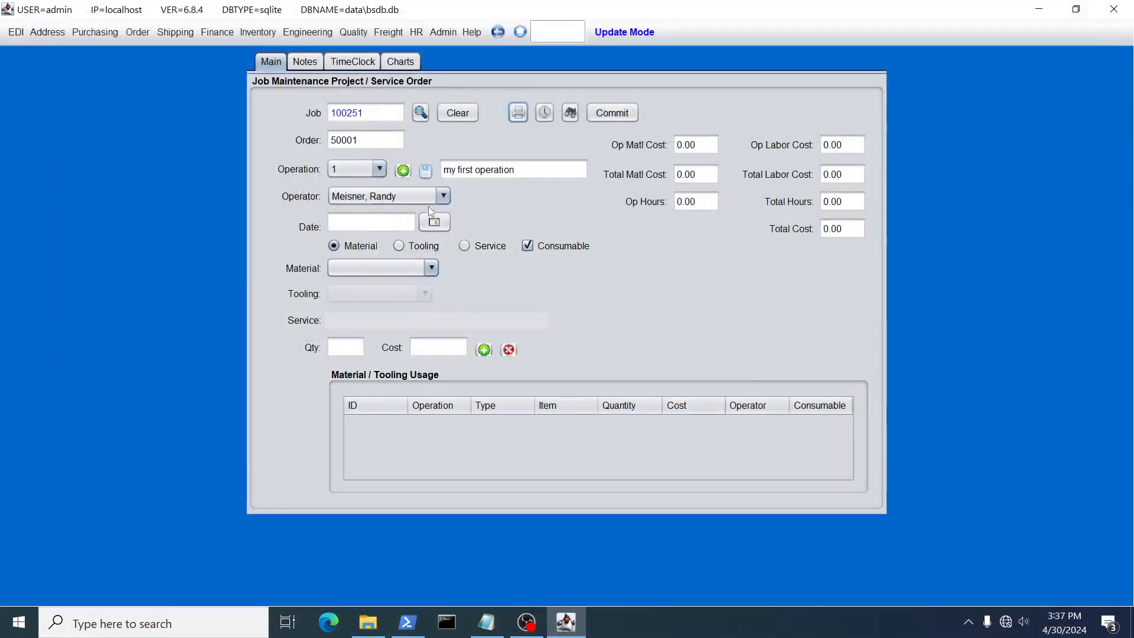
Clear the operator assigned to operation 1 and save the operation
{"action": "left_click", "coordinate": [445, 194]}
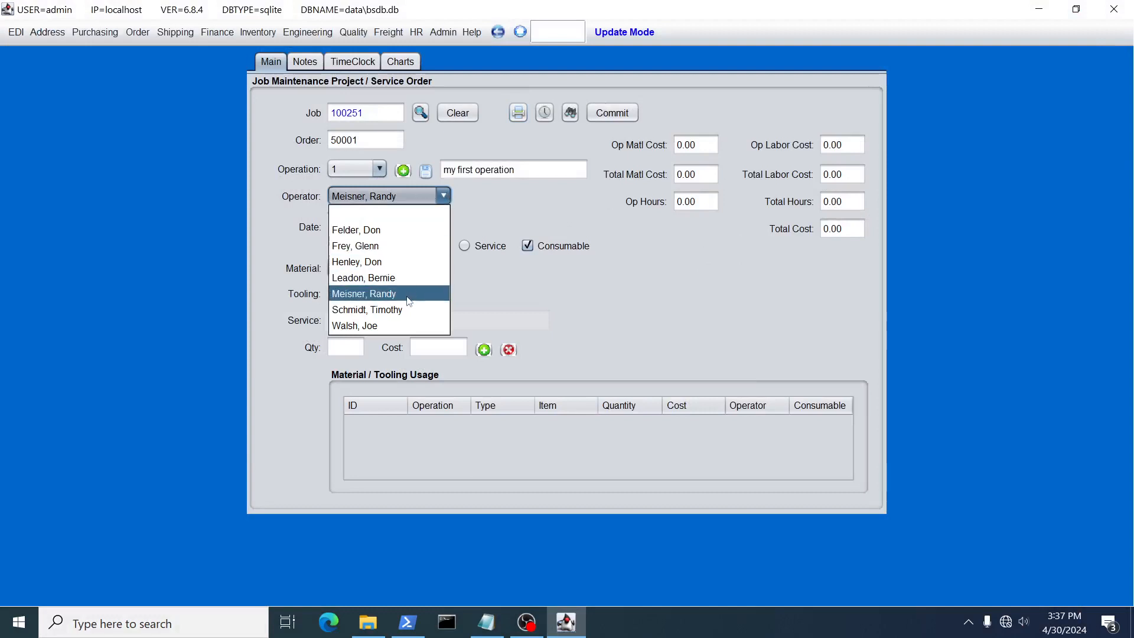
{"action": "left_click", "coordinate": [387, 228]}
{"action": "left_click", "coordinate": [425, 170]}
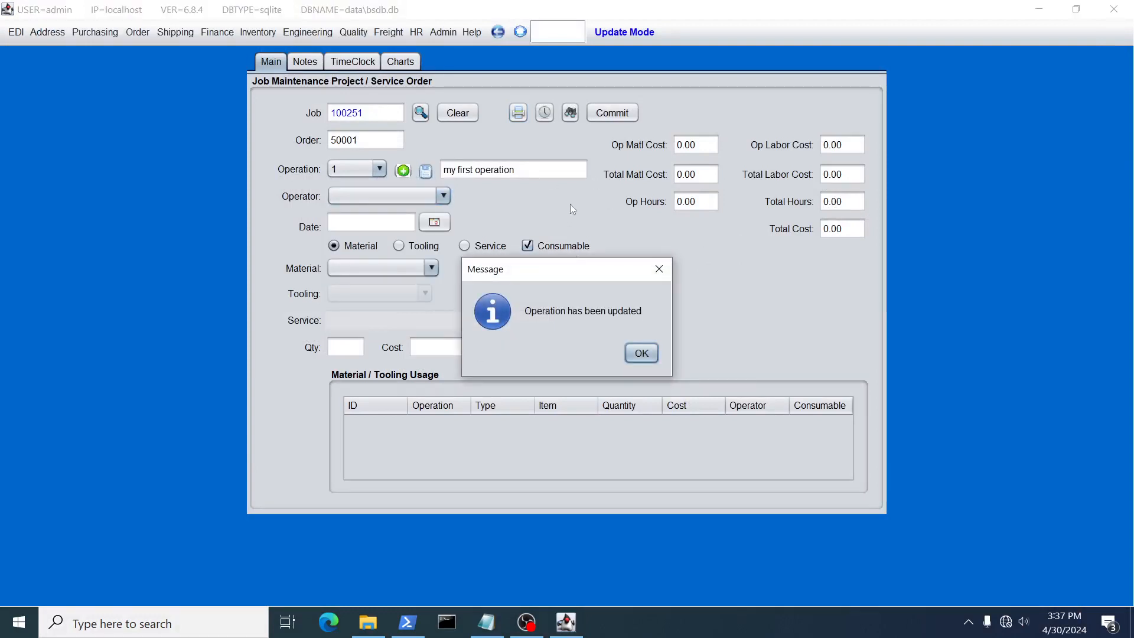
{"action": "left_click", "coordinate": [641, 352]}
Preview the operation ticket for operation 1 twice with no operator assigned, closing the viewer each time
{"action": "left_click", "coordinate": [518, 112]}
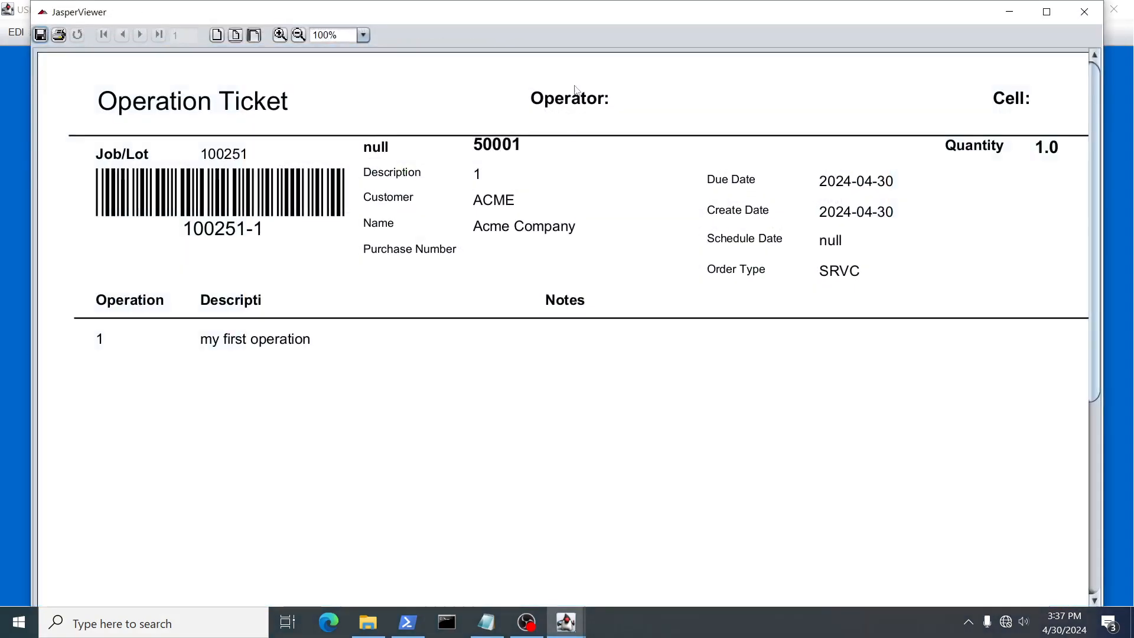
{"action": "left_click", "coordinate": [1085, 12]}
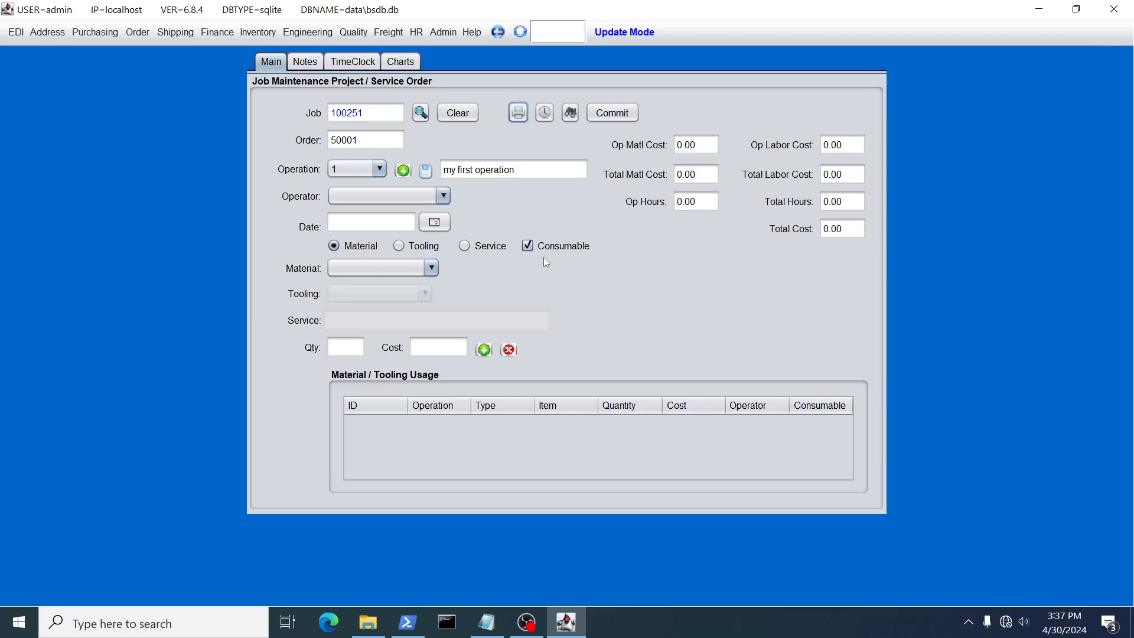
{"action": "left_click", "coordinate": [518, 112]}
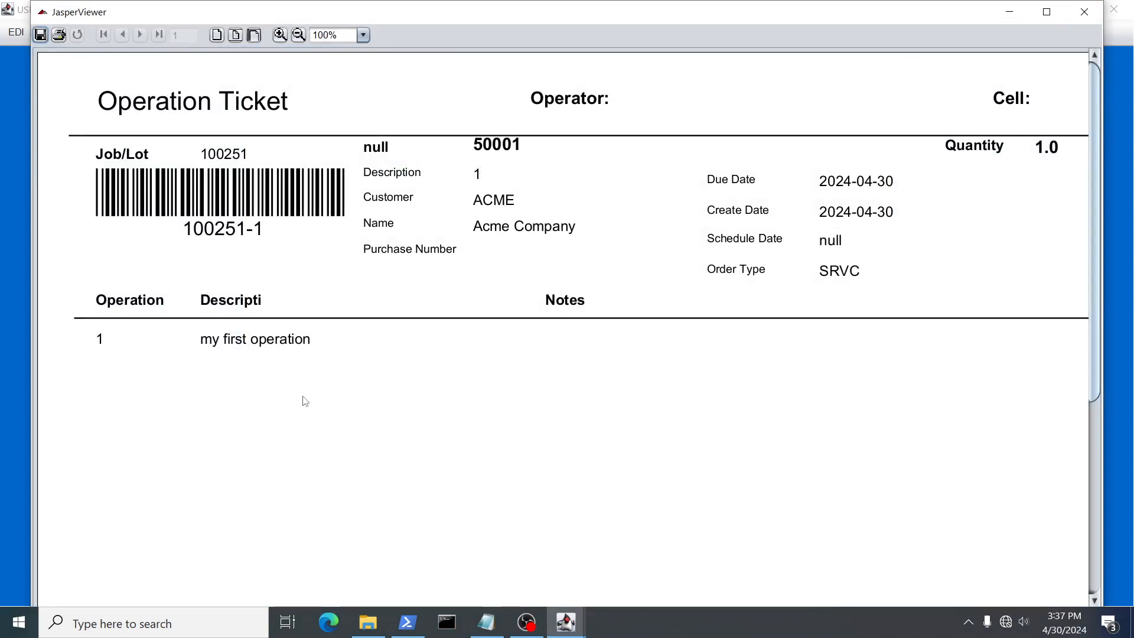
{"action": "left_click", "coordinate": [1084, 11]}
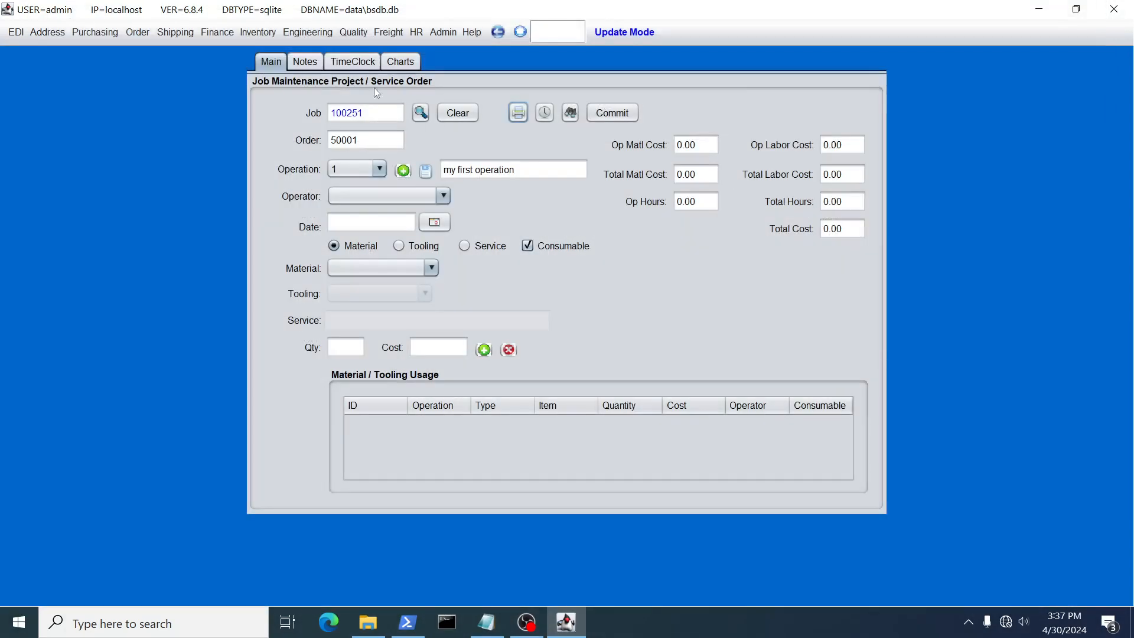
Add the operational note "I am adding these notes" and, below it, "read very carefully" to operation 1, and save it
{"action": "left_click", "coordinate": [307, 64]}
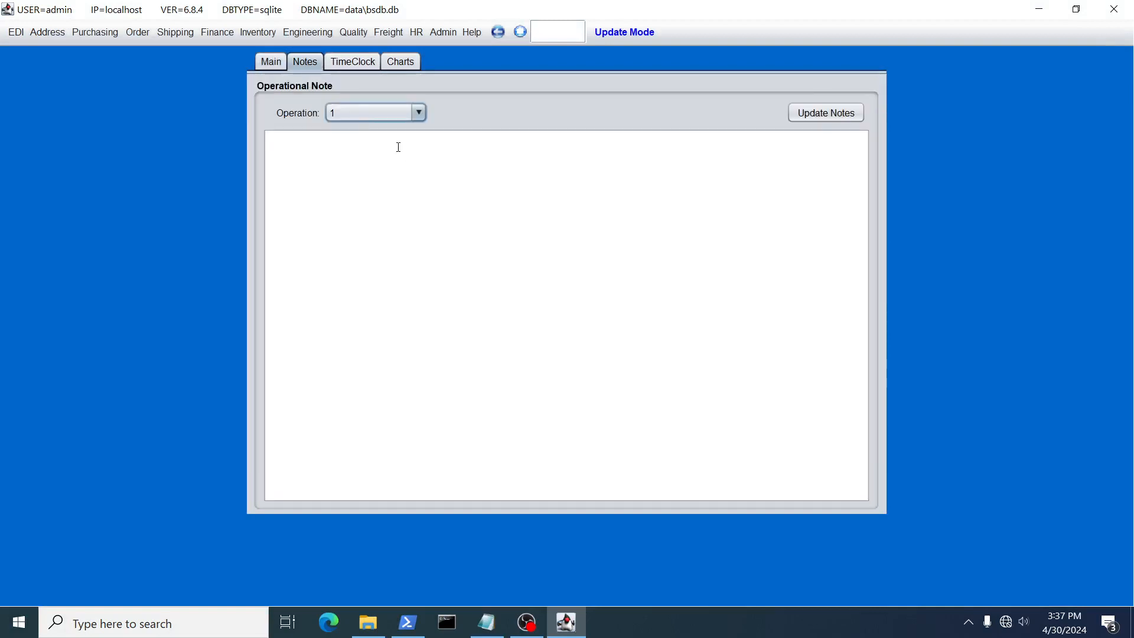
{"action": "left_click", "coordinate": [358, 194]}
{"action": "type", "text": "I am ad"}
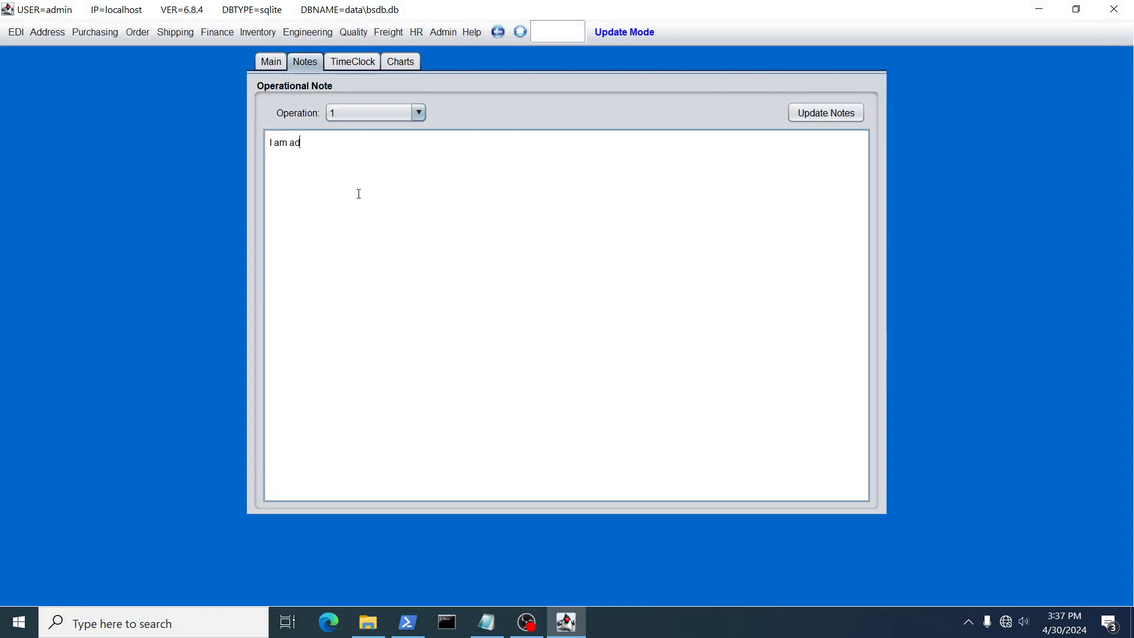
{"action": "type", "text": "ding these notes"}
{"action": "key", "text": "Return"}
{"action": "type", "text": "read very carefully"}
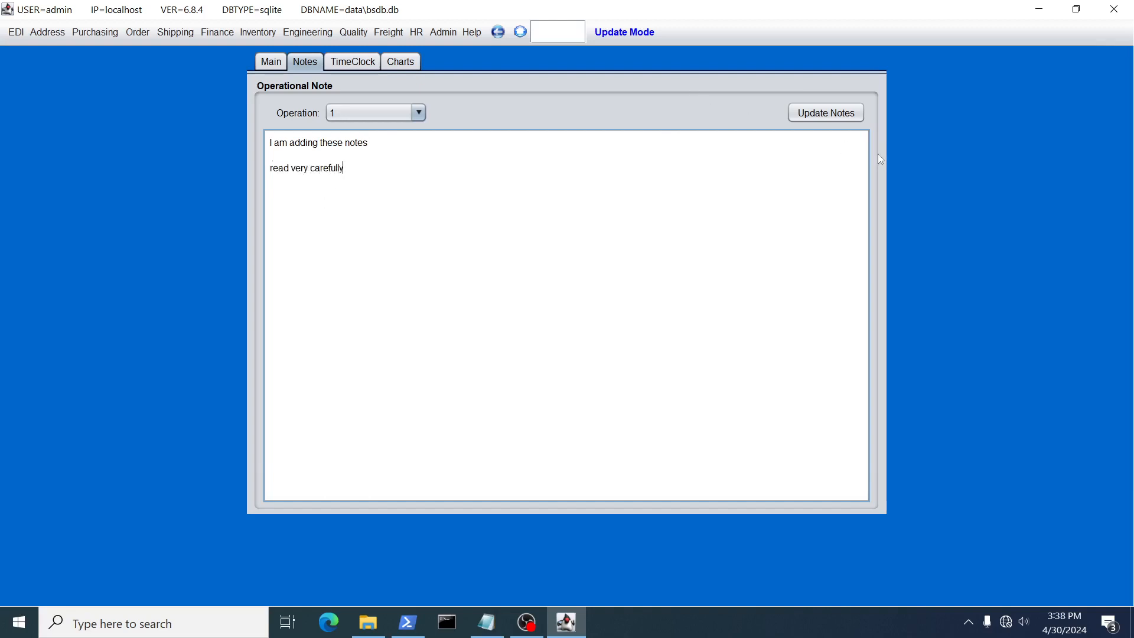
{"action": "left_click", "coordinate": [846, 115]}
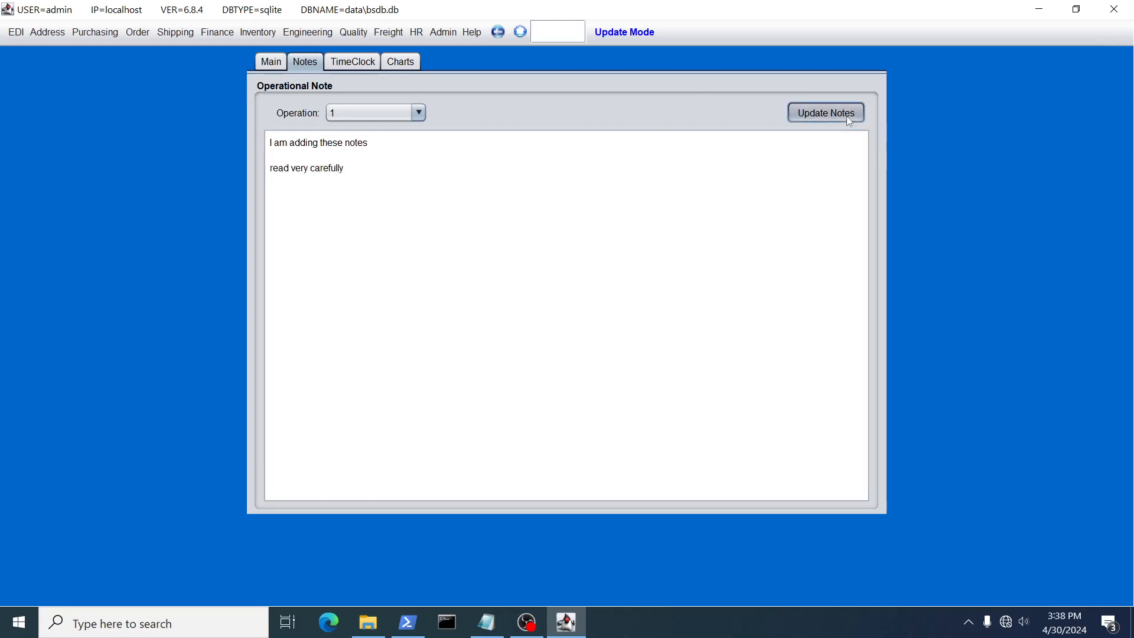
{"action": "left_click", "coordinate": [644, 350]}
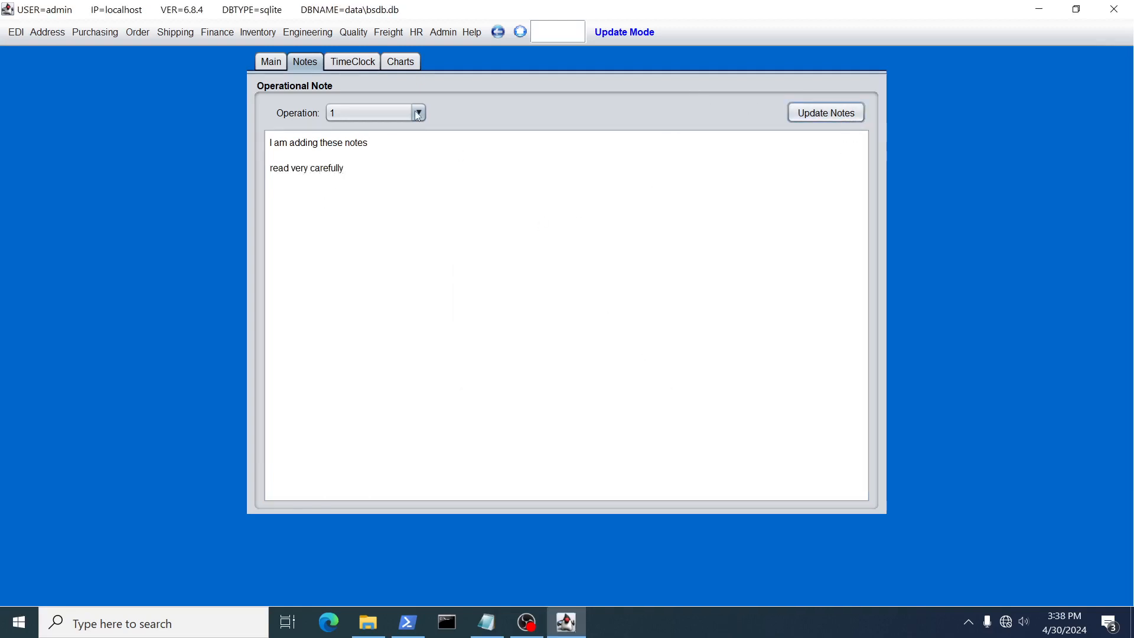
Preview the operation ticket for operation 1 with its notes, then close the viewer
{"action": "left_click", "coordinate": [279, 62]}
{"action": "left_click", "coordinate": [518, 114]}
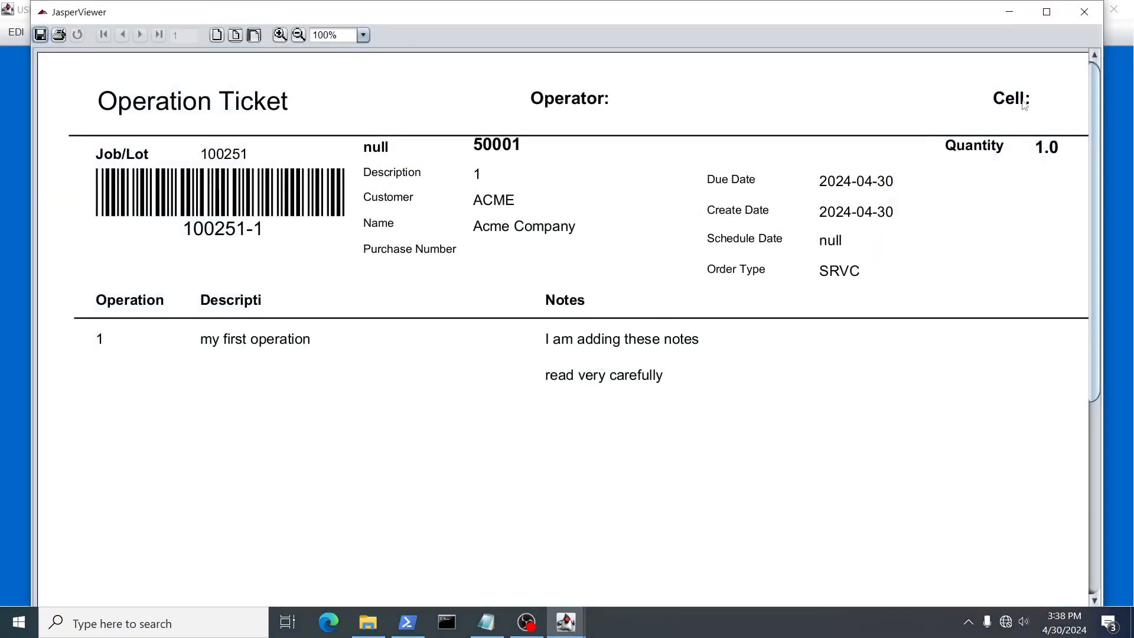
{"action": "left_click", "coordinate": [1084, 12]}
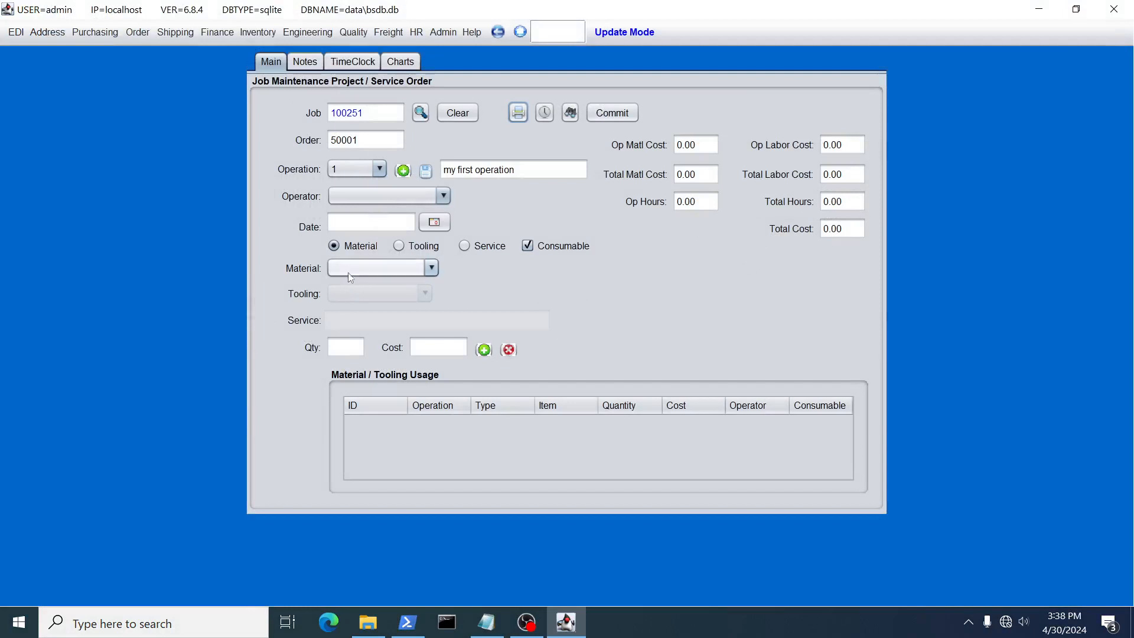
{"action": "left_click", "coordinate": [400, 268]}
{"action": "left_click", "coordinate": [372, 292]}
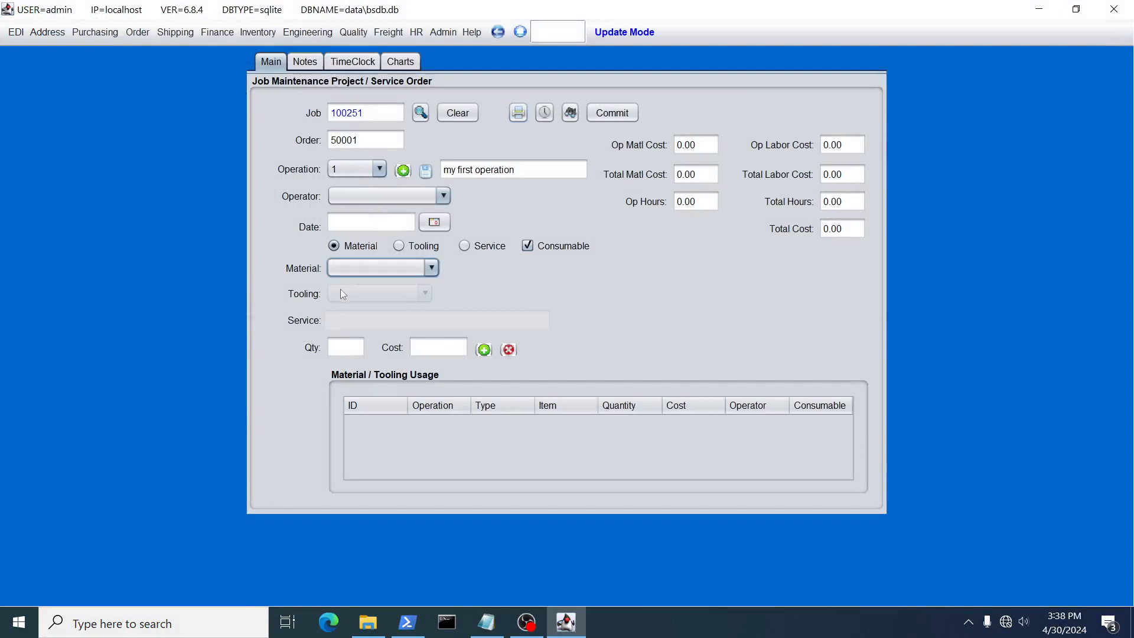
Start a new record in item maintenance with the description "raw material"
{"action": "left_click", "coordinate": [256, 34]}
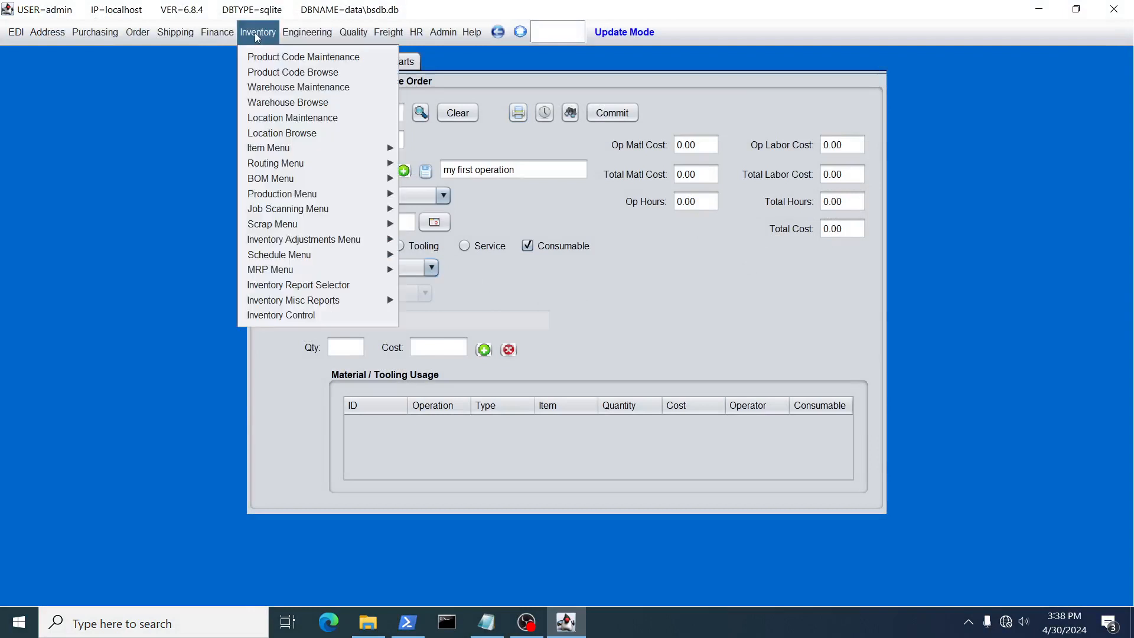
{"action": "mouse_move", "coordinate": [286, 151]}
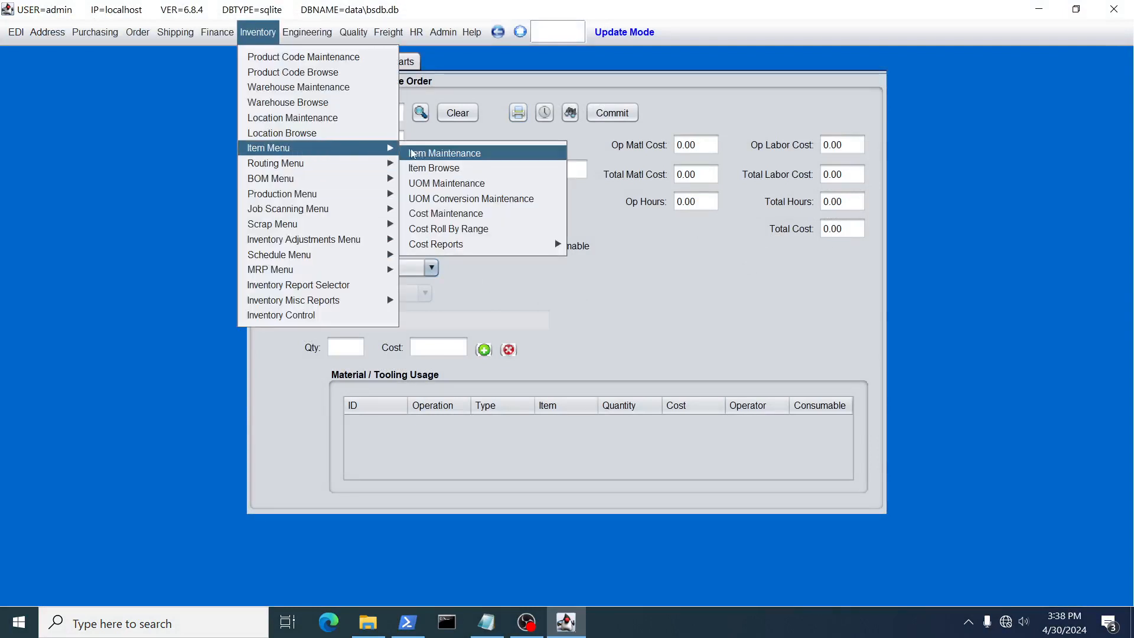
{"action": "left_click", "coordinate": [426, 155]}
{"action": "left_click", "coordinate": [387, 128]}
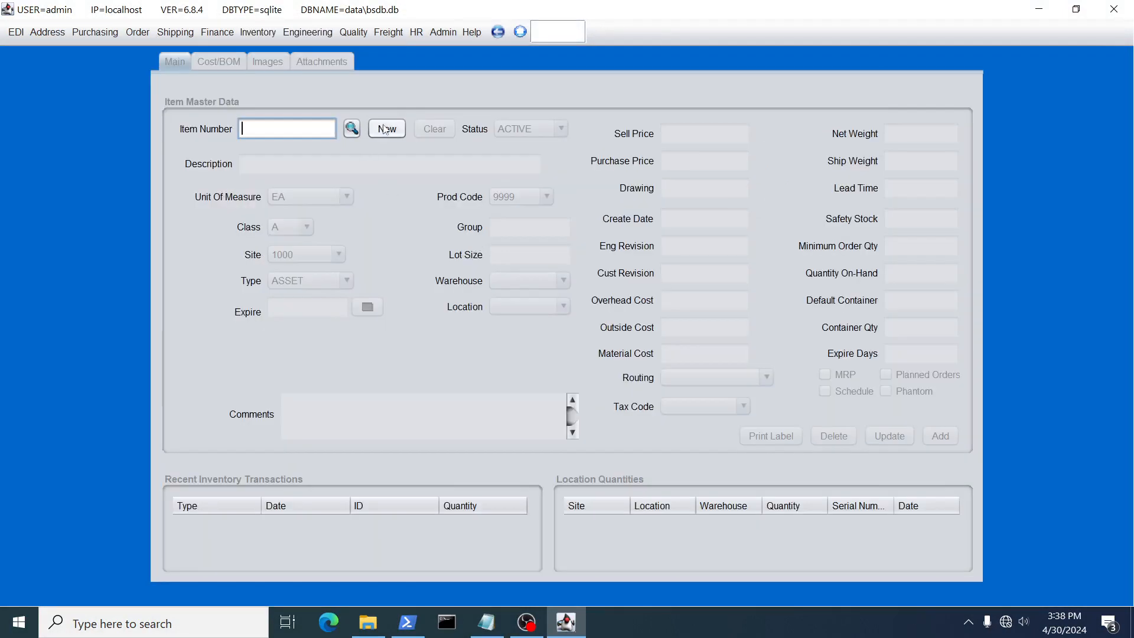
{"action": "left_click", "coordinate": [317, 166]}
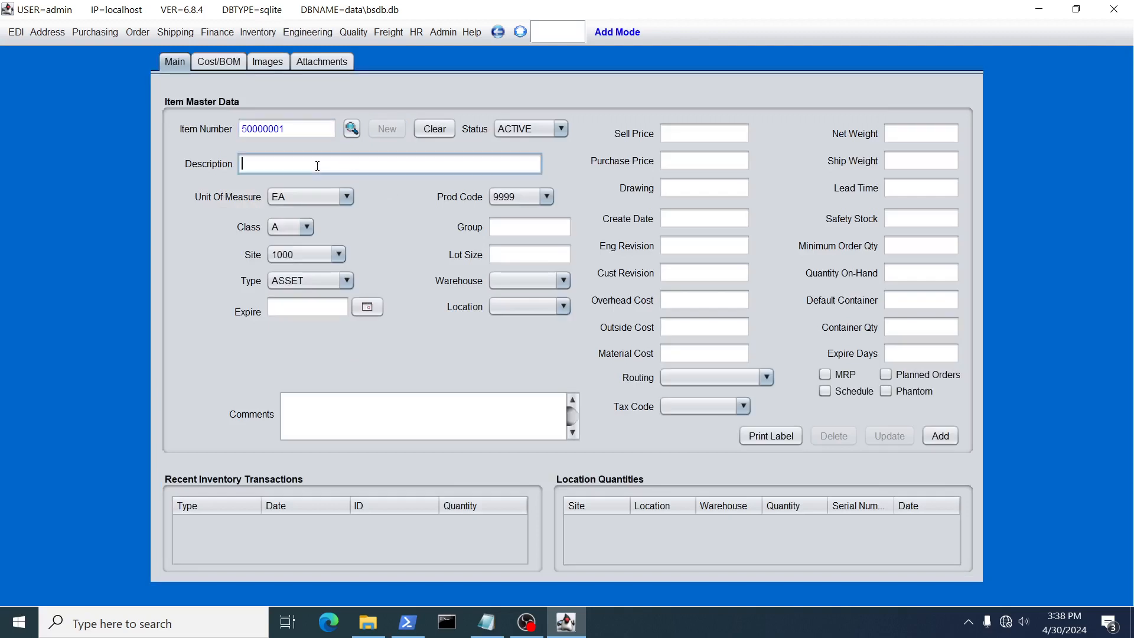
{"action": "type", "text": "raw material"}
Set the raw material item's class to P, type to RAW and purchase price to 1.00, and add the record
{"action": "left_click", "coordinate": [289, 230]}
{"action": "left_click", "coordinate": [289, 261]}
{"action": "left_click", "coordinate": [289, 229]}
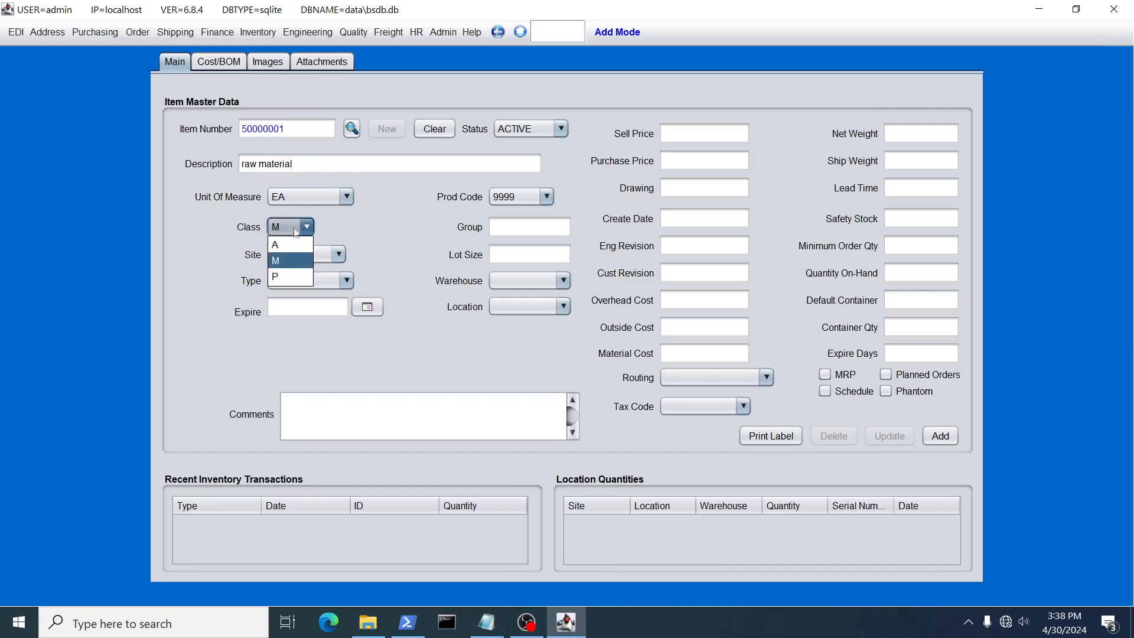
{"action": "left_click", "coordinate": [289, 277]}
{"action": "left_click", "coordinate": [302, 281]}
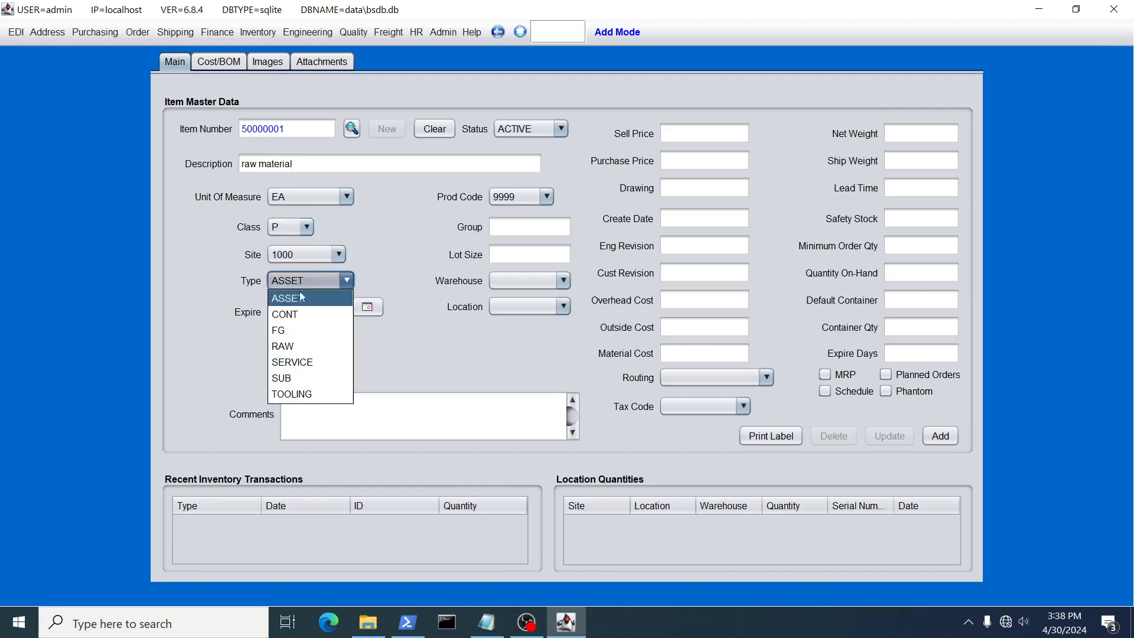
{"action": "left_click", "coordinate": [305, 343]}
{"action": "left_click", "coordinate": [695, 161]}
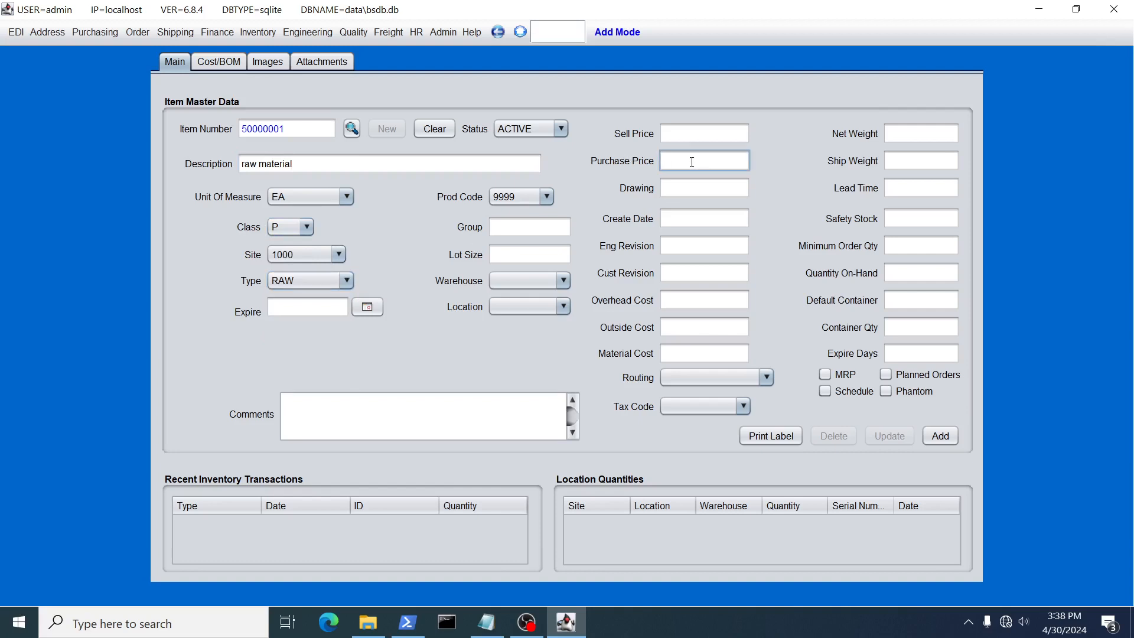
{"action": "type", "text": "1.00"}
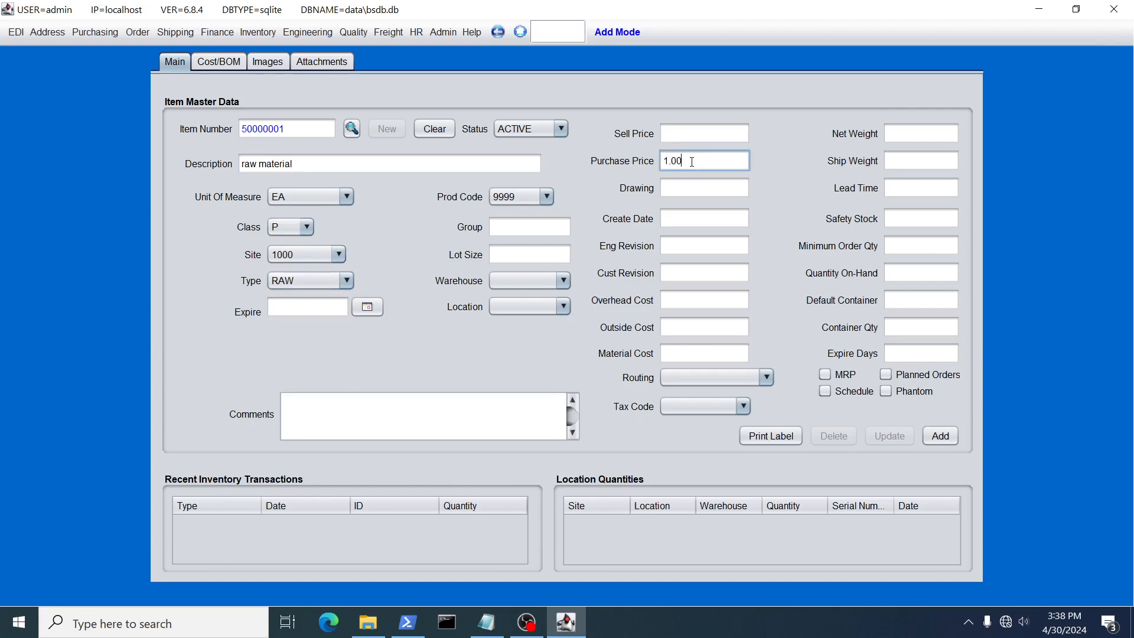
{"action": "left_click", "coordinate": [940, 435]}
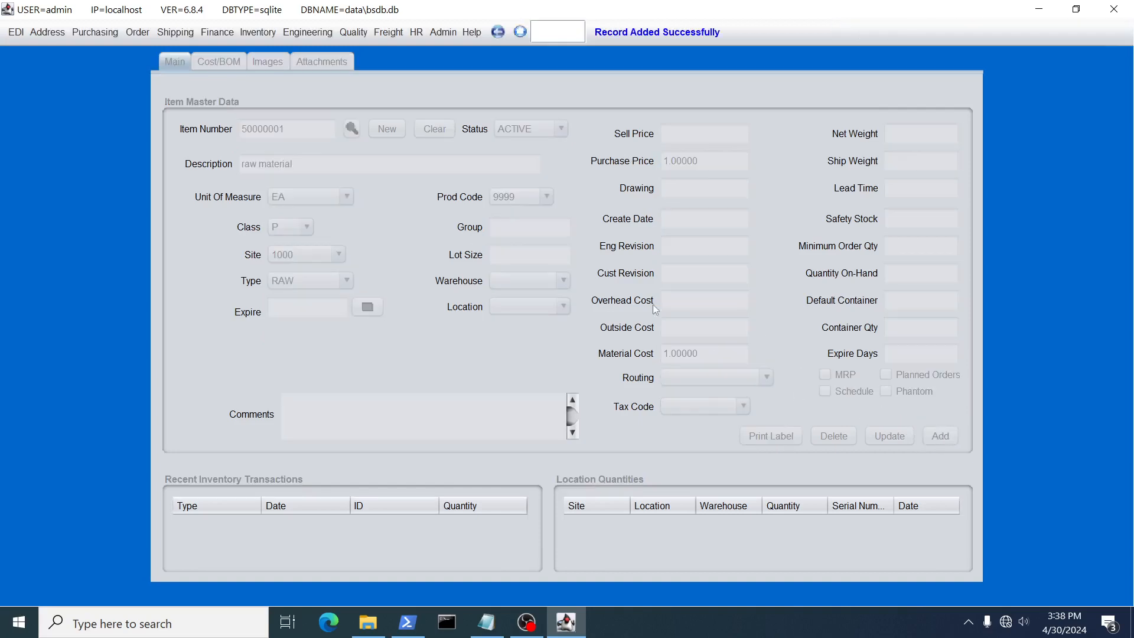
Start another new item record with the description "tooling drill bit 1/4""
{"action": "left_click", "coordinate": [387, 129]}
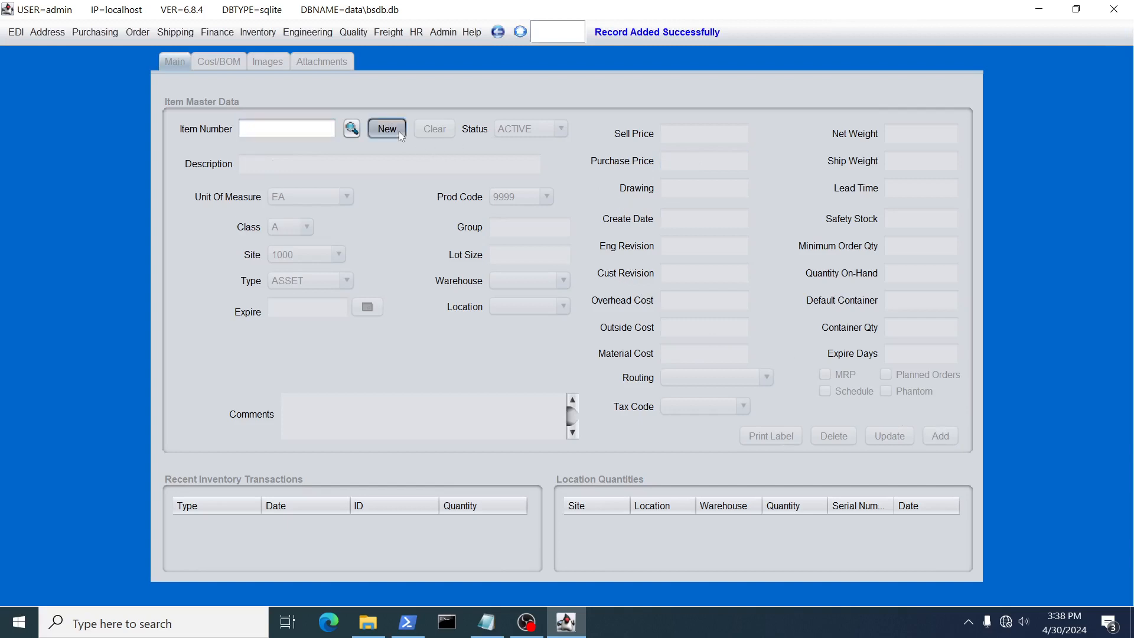
{"action": "left_click", "coordinate": [334, 165]}
{"action": "type", "text": "too"}
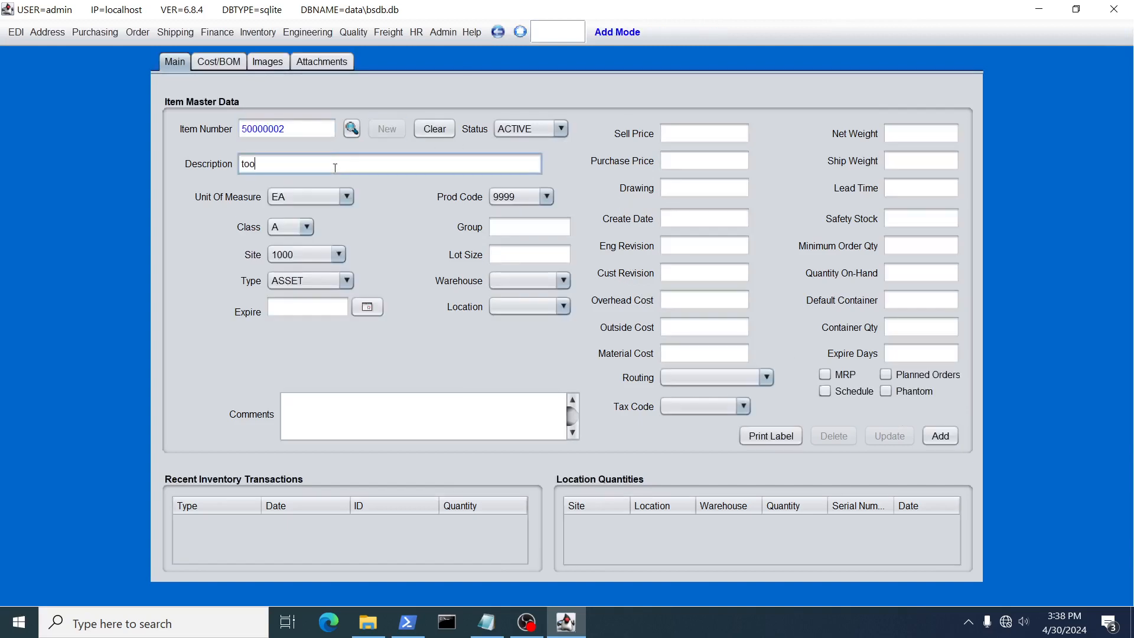
{"action": "type", "text": "ling drill bit 1/4\""}
Set the drill bit item's class to P, type to TOOLING and purchase price to 2.00, and add the record
{"action": "left_click", "coordinate": [298, 226]}
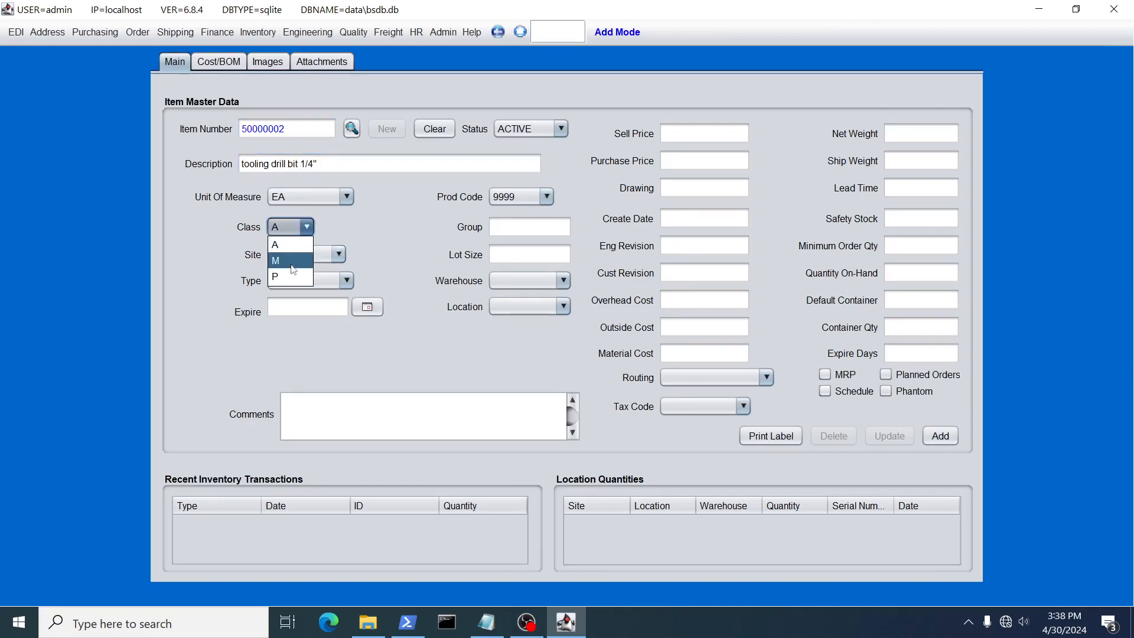
{"action": "left_click", "coordinate": [293, 282]}
{"action": "left_click", "coordinate": [293, 281]}
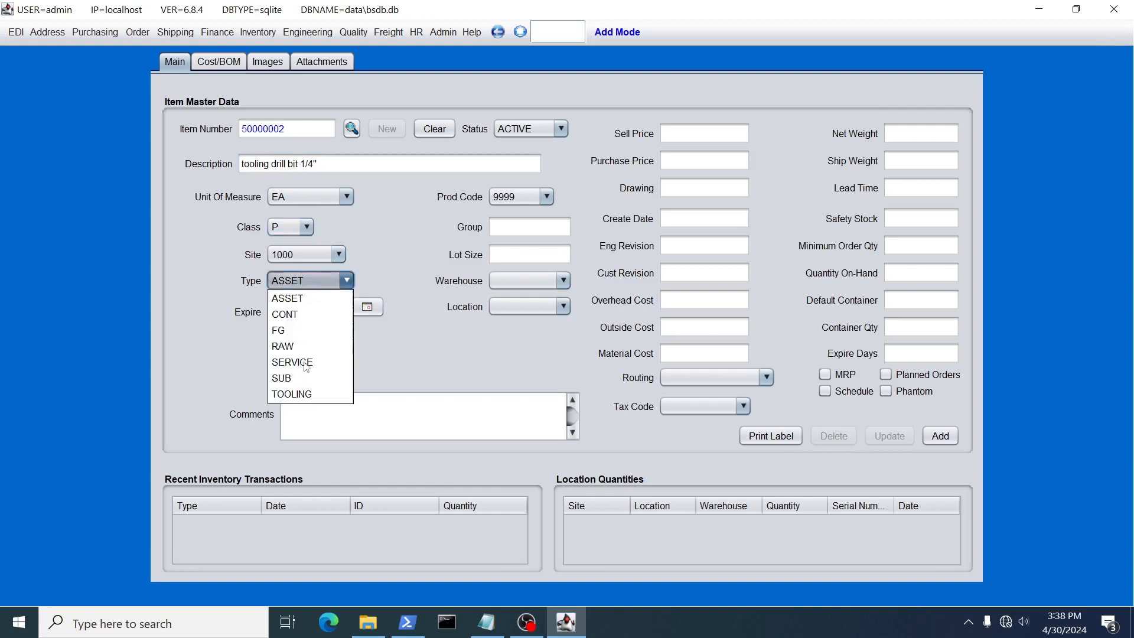
{"action": "left_click", "coordinate": [310, 393]}
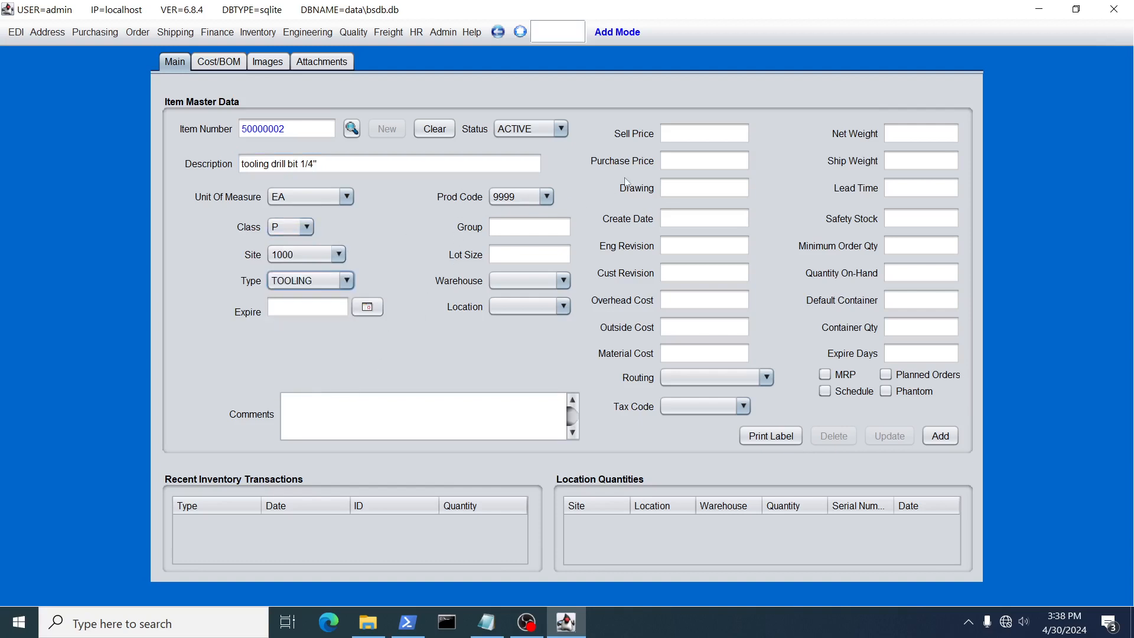
{"action": "left_click", "coordinate": [686, 161]}
{"action": "type", "text": "2.00"}
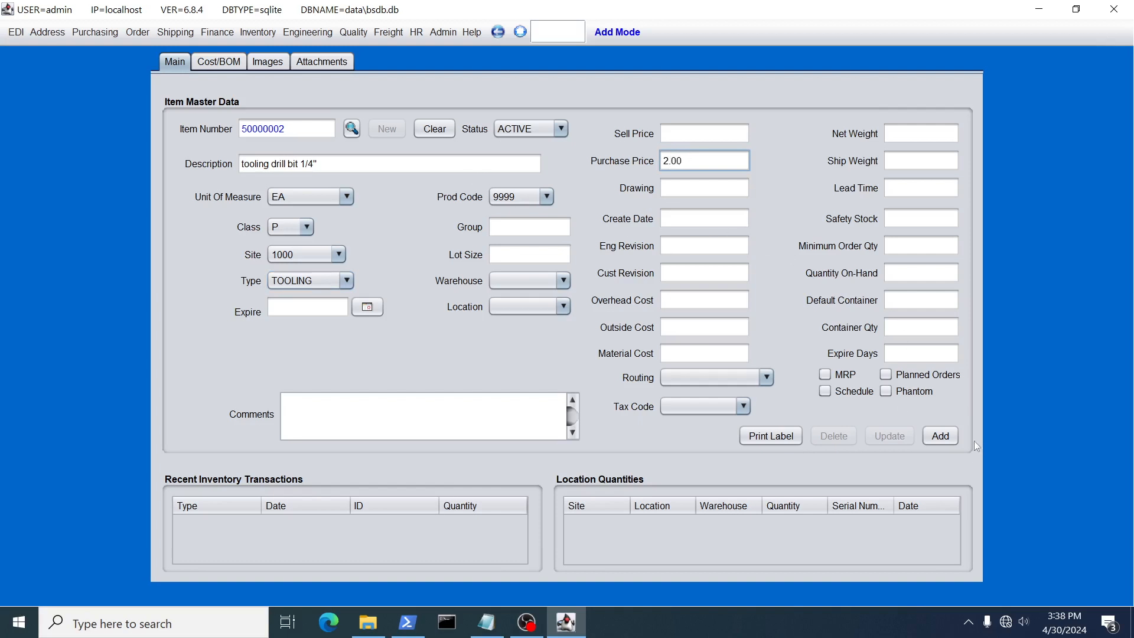
{"action": "left_click", "coordinate": [940, 436]}
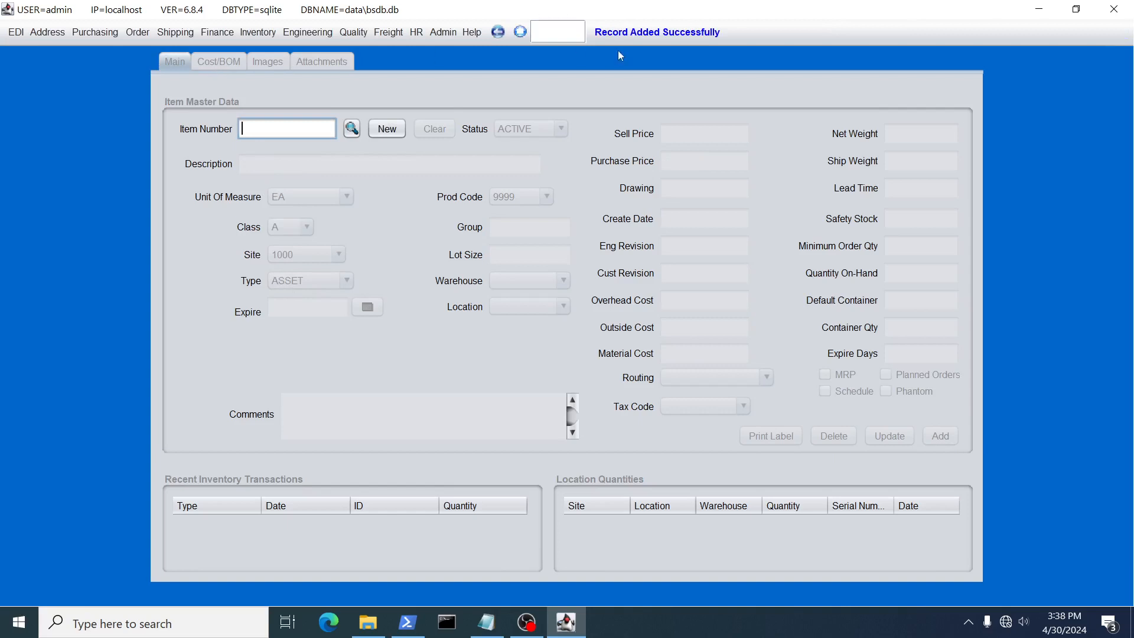
Return to job / service order maintenance and look up and load job 100251
{"action": "left_click", "coordinate": [273, 33]}
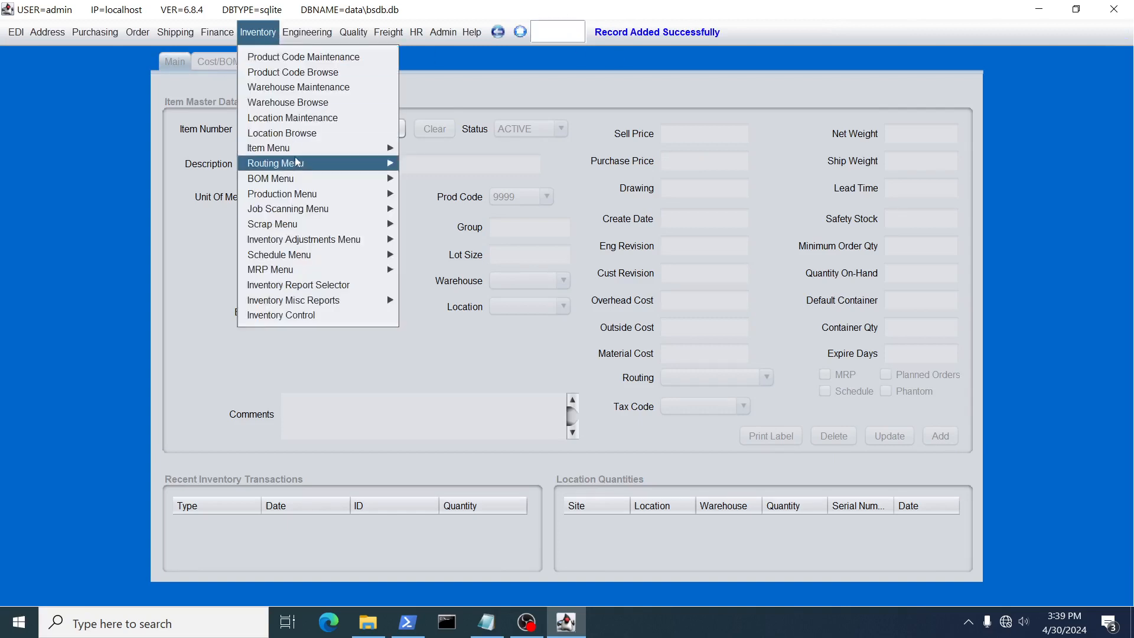
{"action": "mouse_move", "coordinate": [316, 208]}
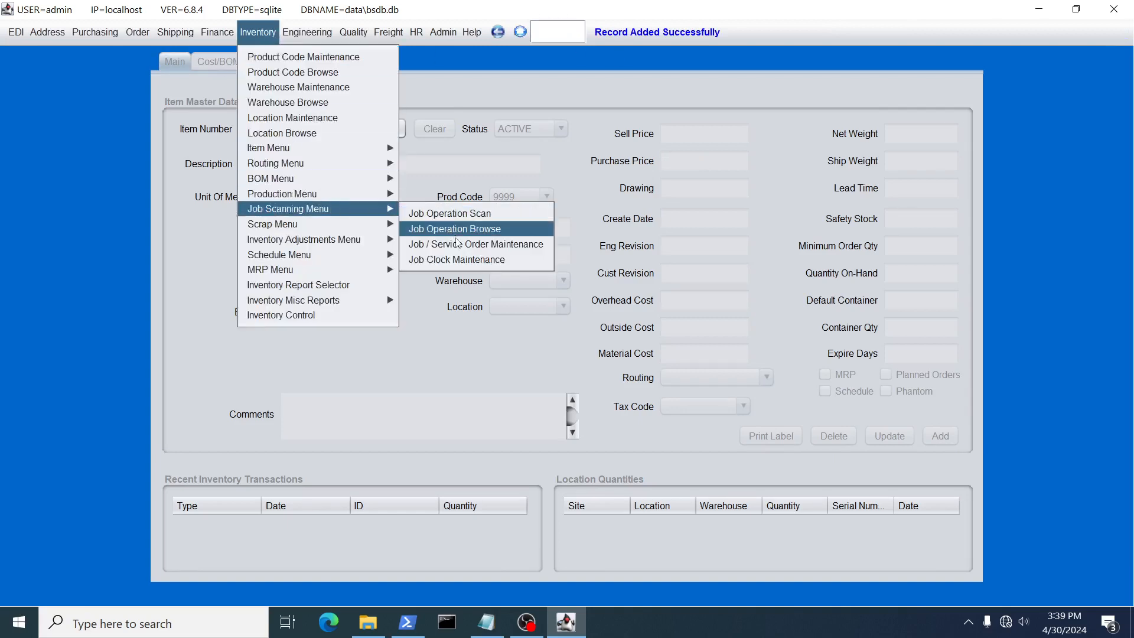
{"action": "left_click", "coordinate": [458, 246]}
{"action": "left_click", "coordinate": [421, 112]}
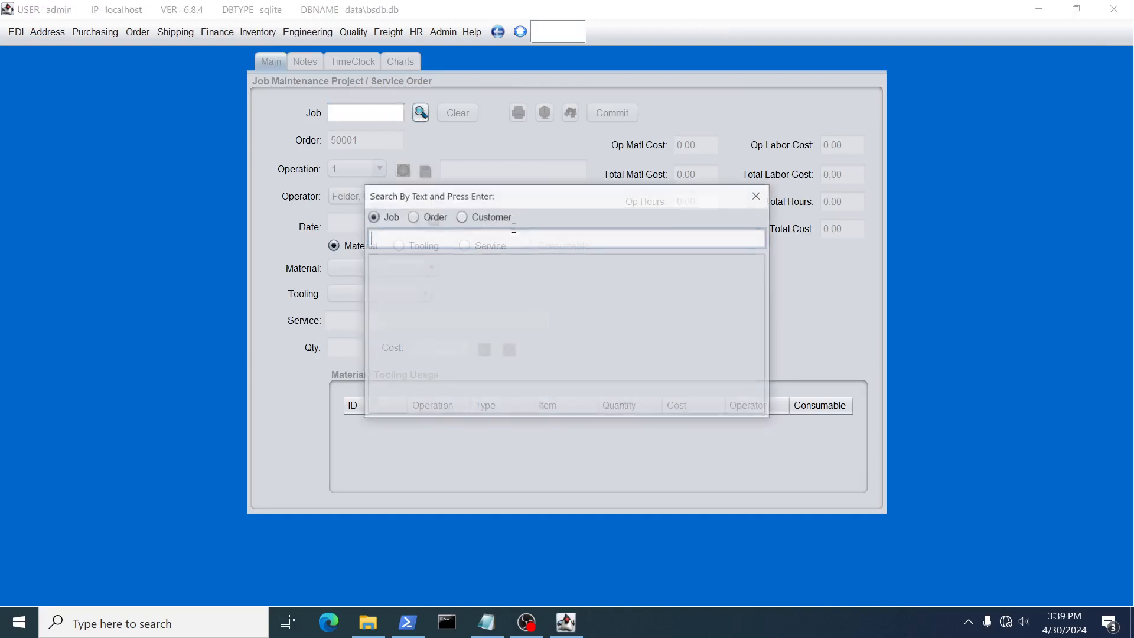
{"action": "key", "text": "Return"}
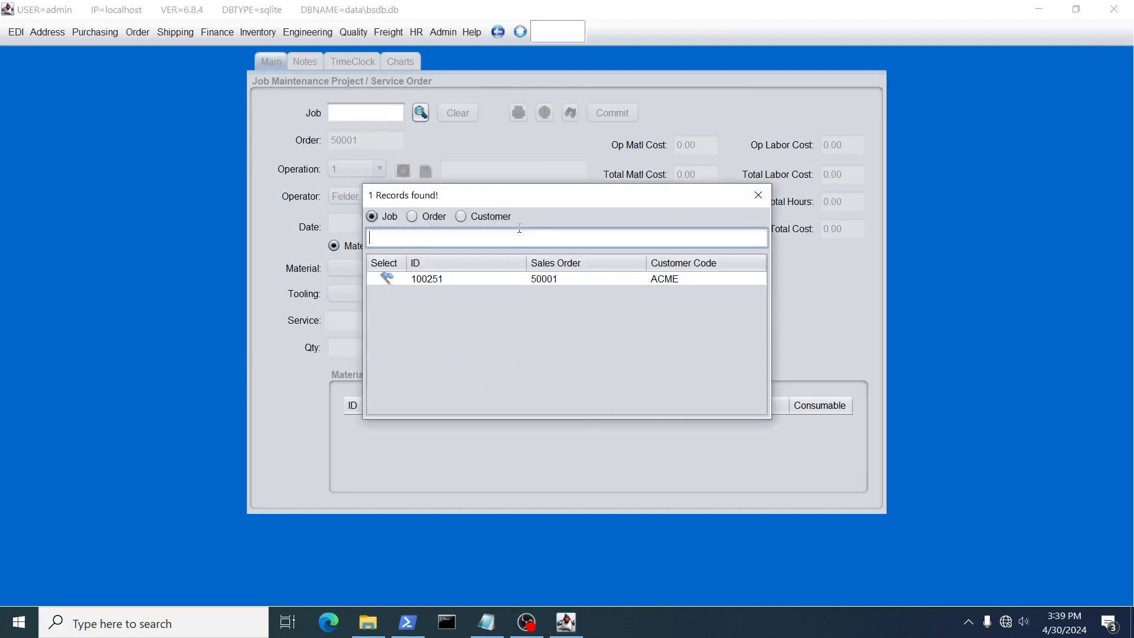
{"action": "left_click", "coordinate": [391, 276]}
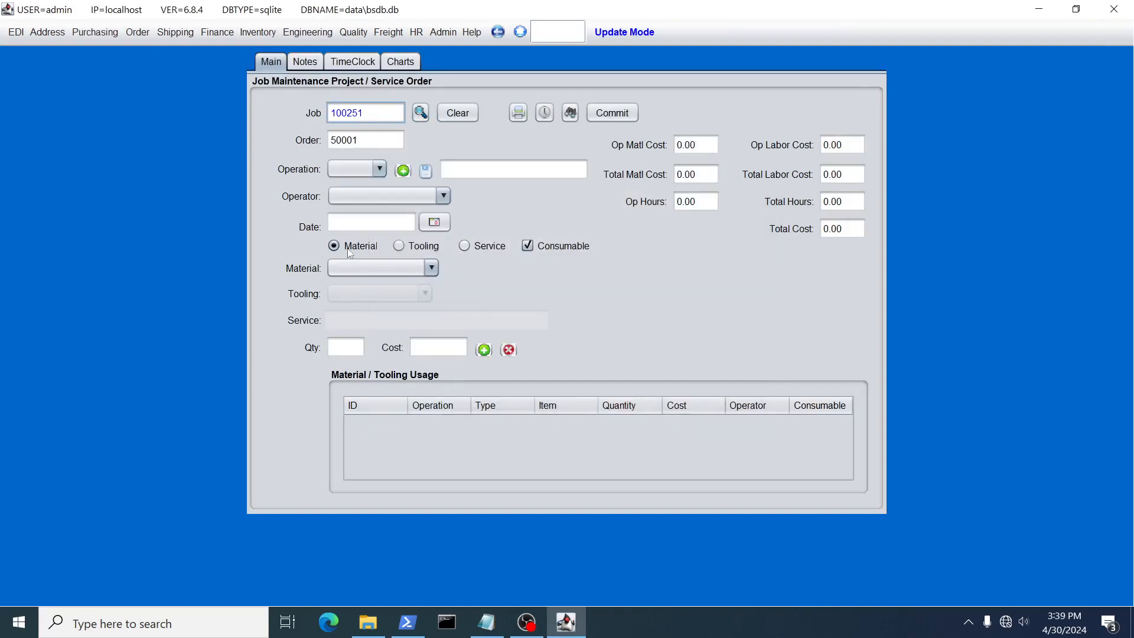
Choose material 50000001 with quantity 1 and try to add it to the job's usage without selecting an operation
{"action": "left_click", "coordinate": [349, 268]}
{"action": "left_click", "coordinate": [363, 302]}
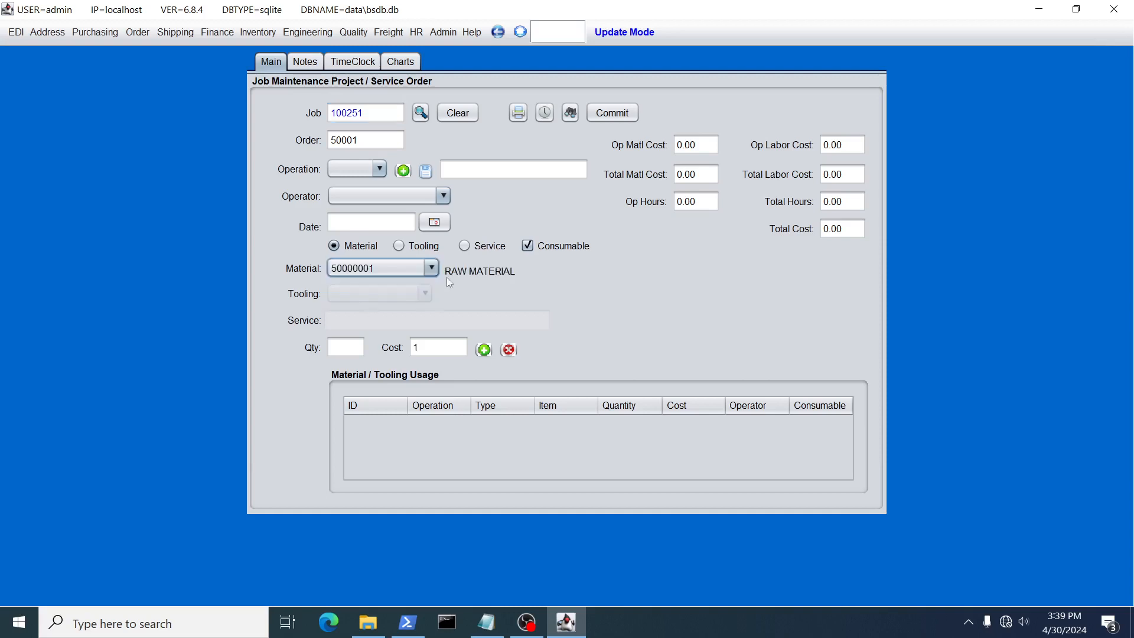
{"action": "left_click", "coordinate": [344, 350]}
{"action": "type", "text": "1"}
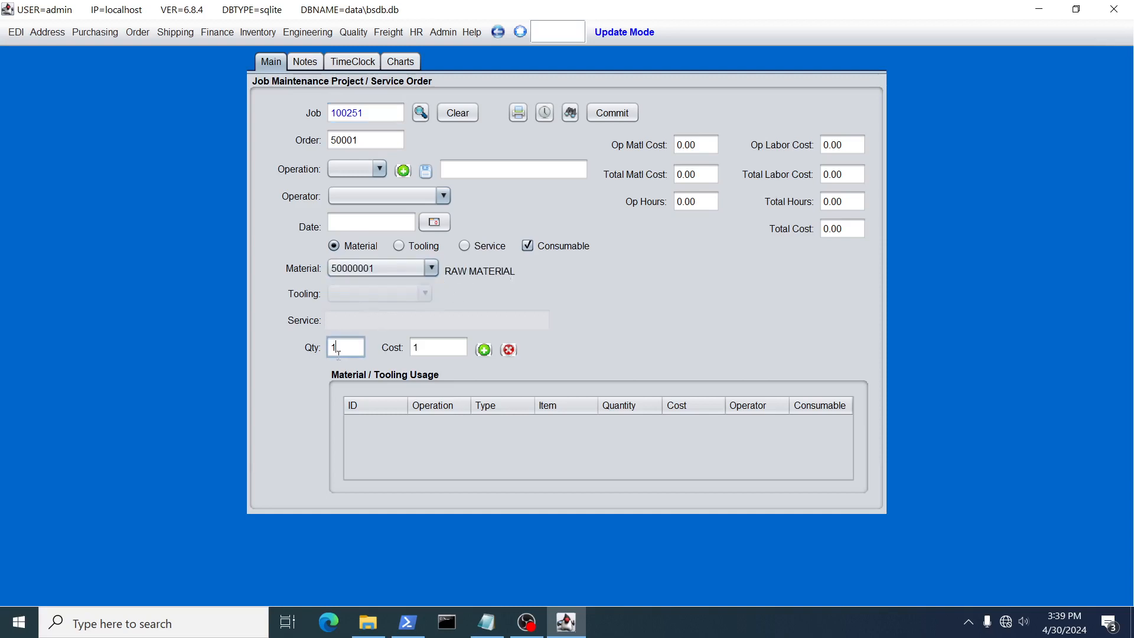
{"action": "left_click", "coordinate": [484, 350]}
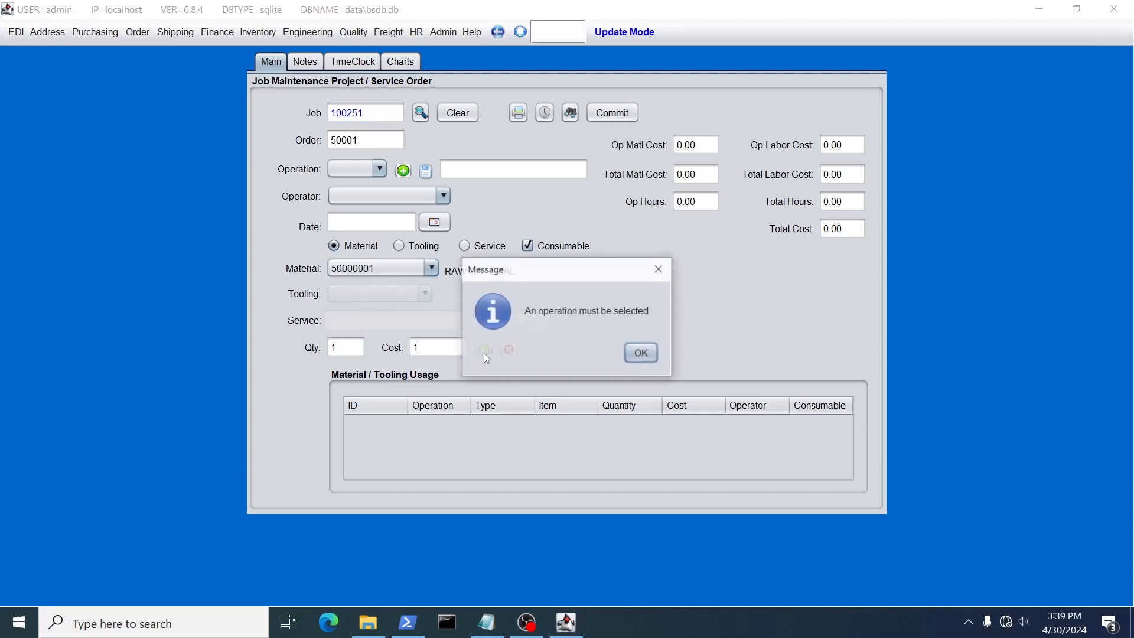
{"action": "left_click", "coordinate": [637, 361]}
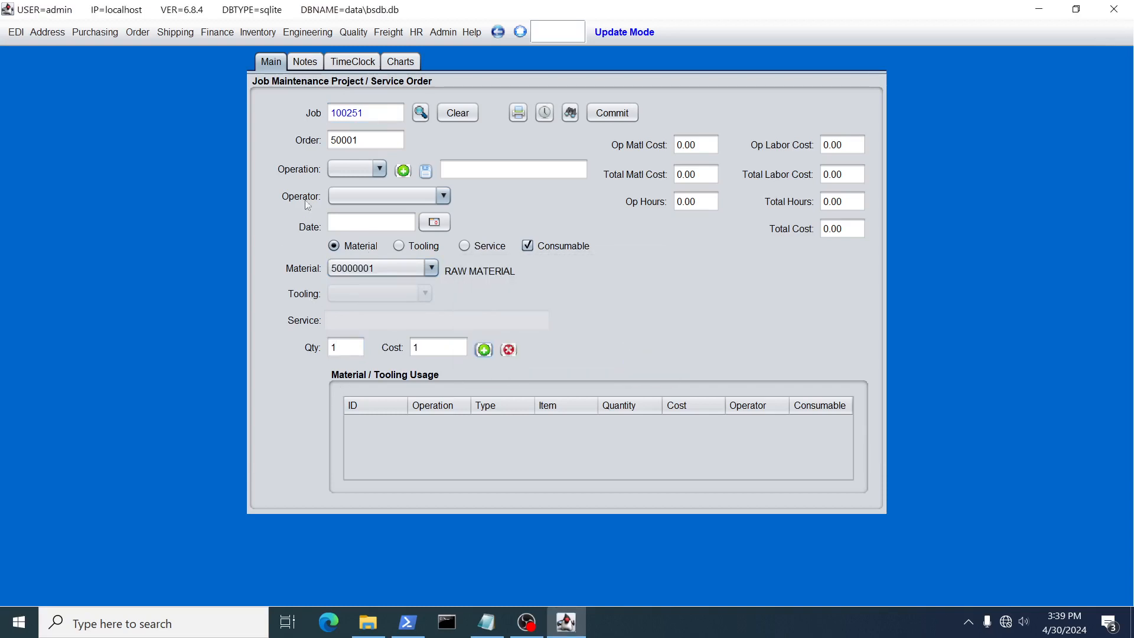
Select operation 1 and add the chosen material to its material / tooling usage
{"action": "left_click", "coordinate": [367, 171]}
{"action": "left_click", "coordinate": [353, 202]}
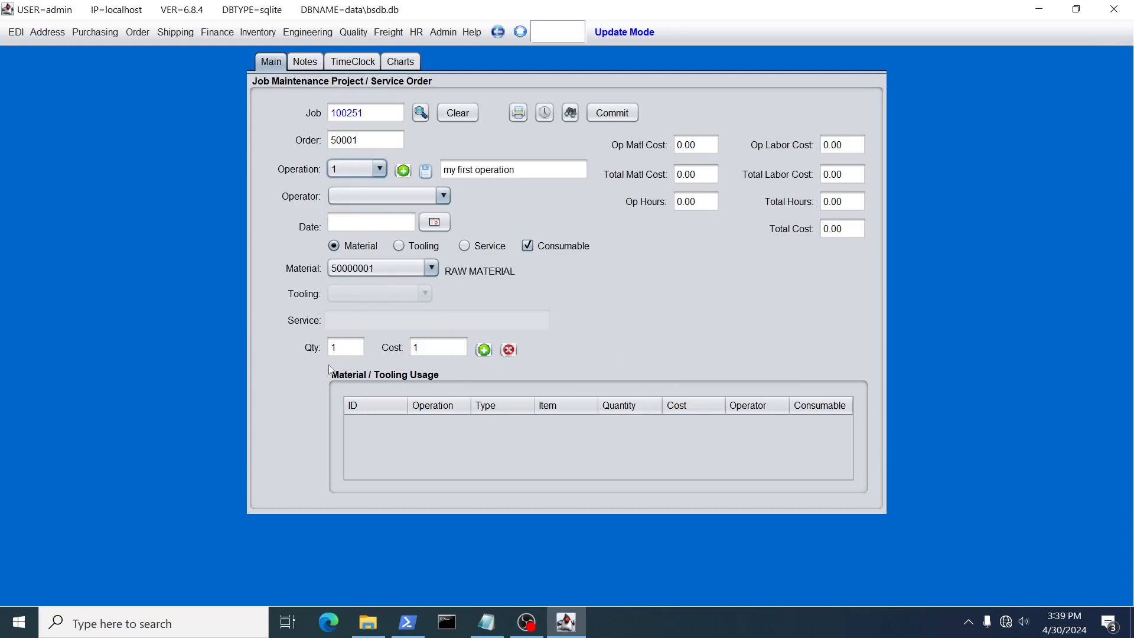
{"action": "left_click", "coordinate": [484, 350]}
Preview the operation ticket for operation 1 of the job, check its material line, and close the preview
{"action": "left_click", "coordinate": [517, 113]}
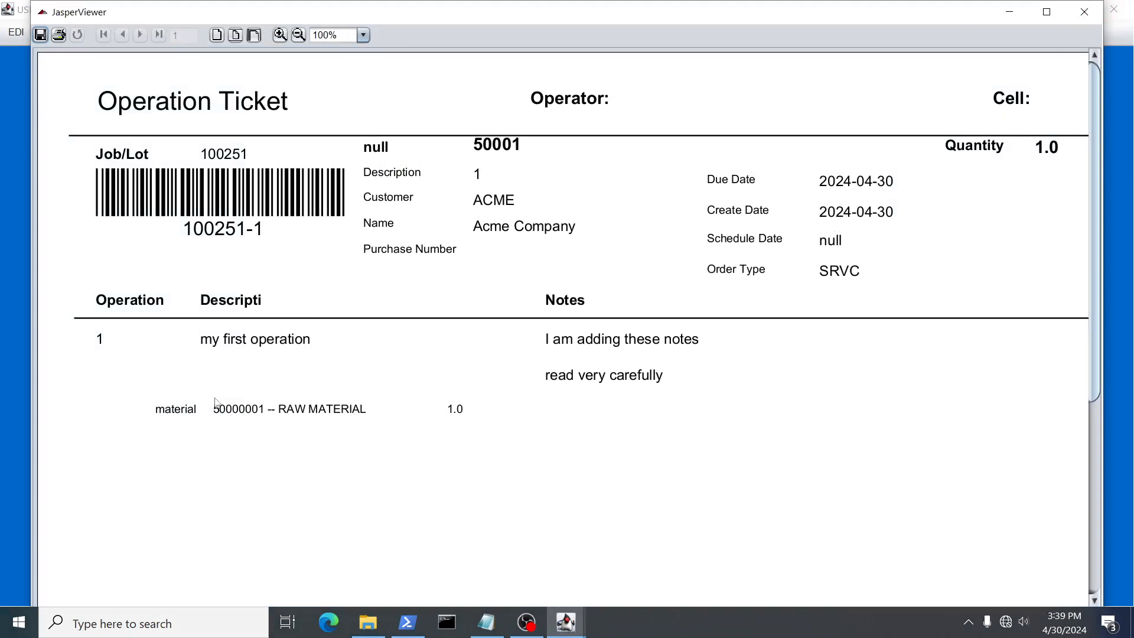
{"action": "left_click", "coordinate": [1084, 11]}
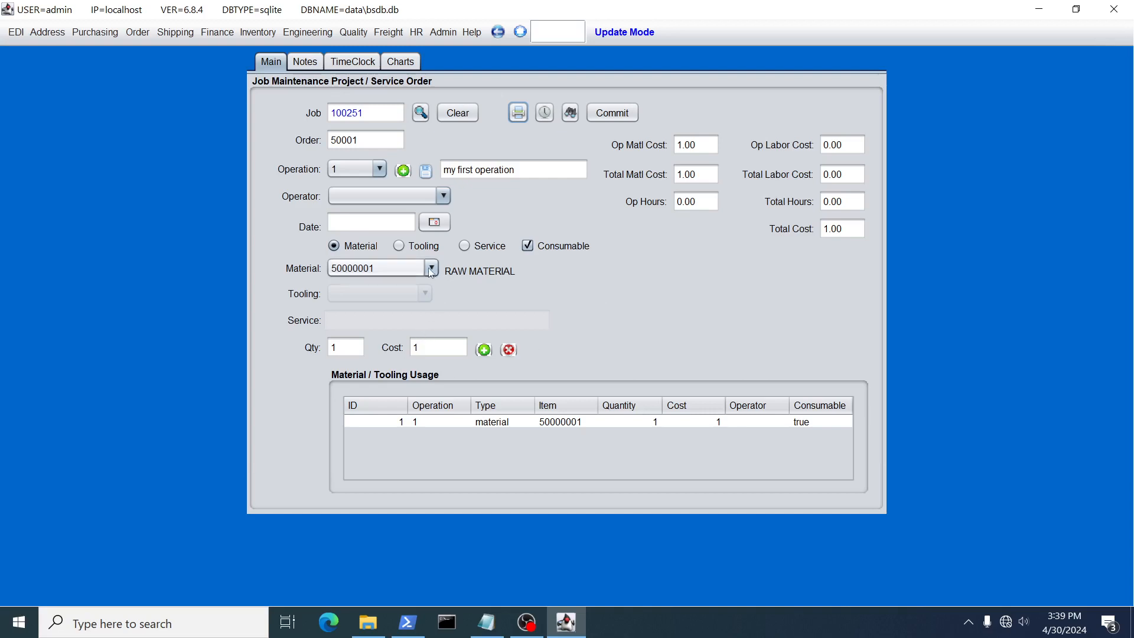
Add tooling item 50000002 with quantity 1 to operation 1's usage and preview the operation ticket
{"action": "left_click", "coordinate": [417, 249]}
{"action": "left_click", "coordinate": [410, 295]}
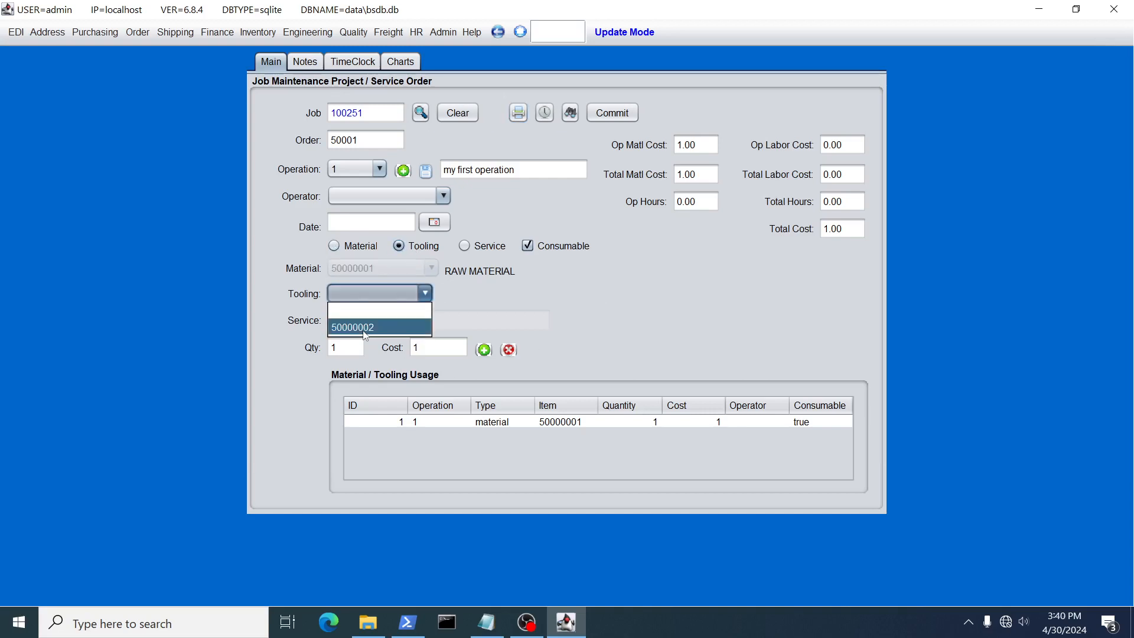
{"action": "left_click", "coordinate": [369, 327]}
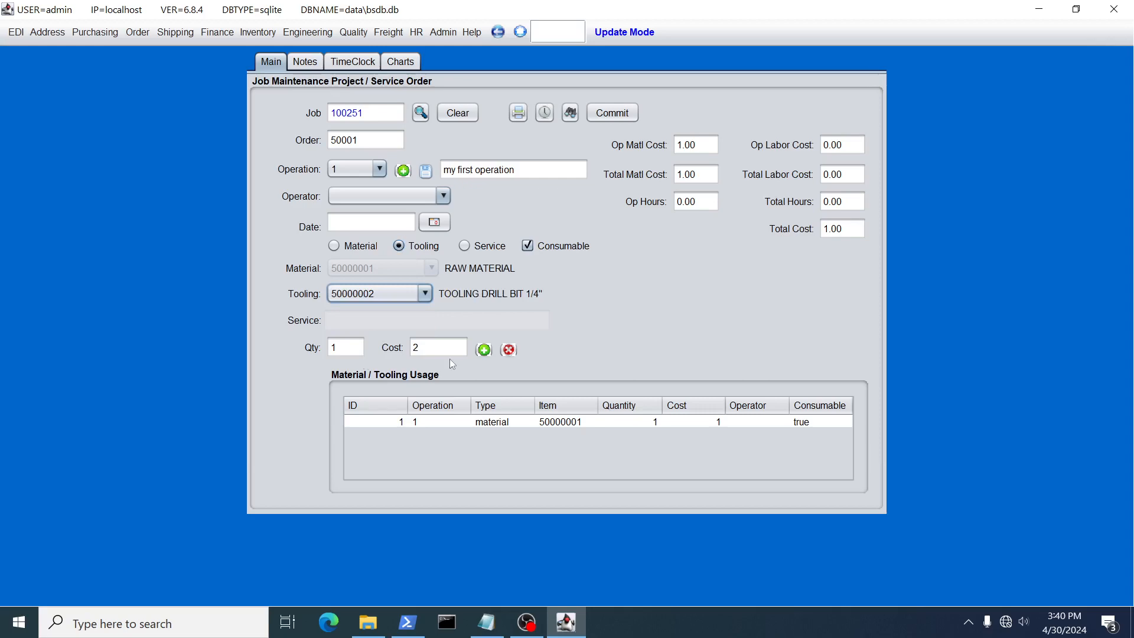
{"action": "left_click", "coordinate": [484, 349]}
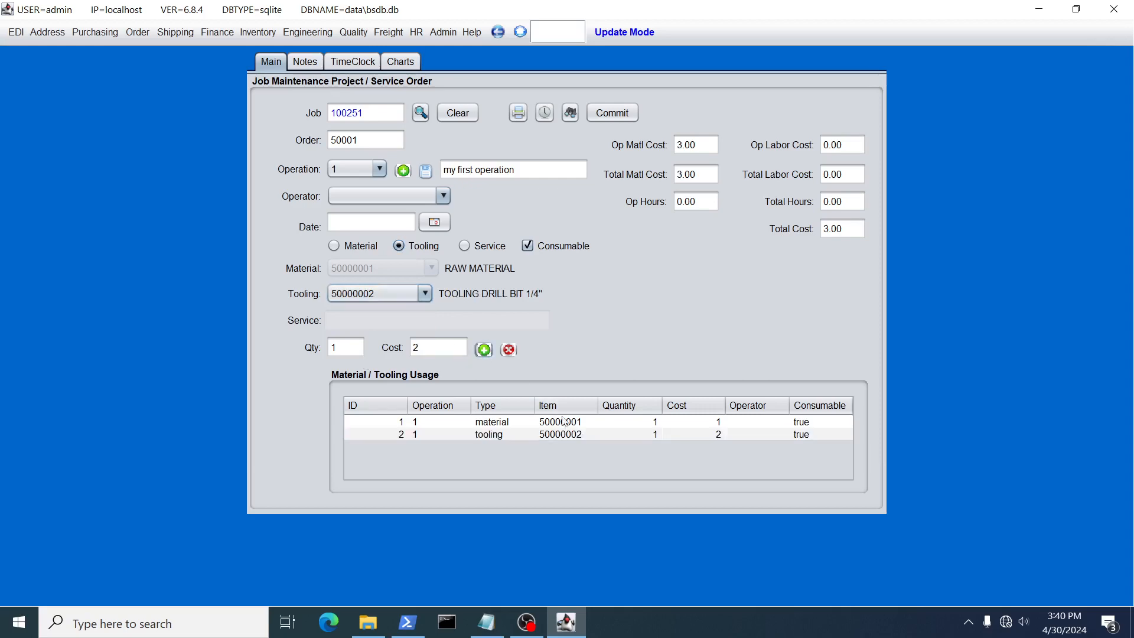
{"action": "left_click", "coordinate": [518, 113]}
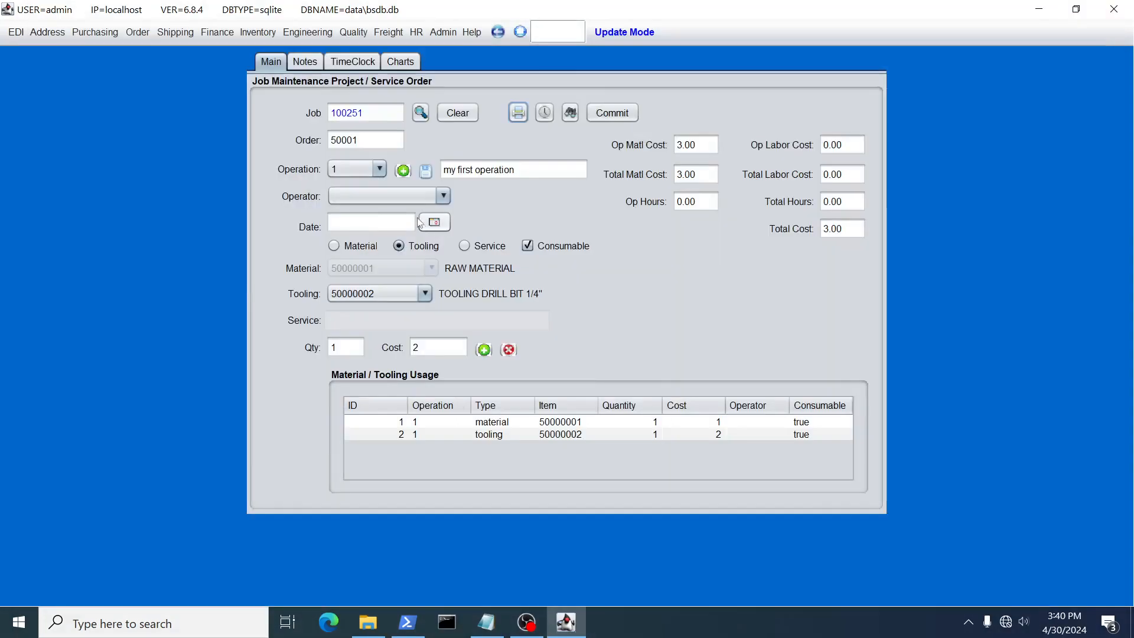
{"action": "left_click", "coordinate": [1085, 11]}
Add another operation to job 100251 with the description "my second operation"
{"action": "left_click", "coordinate": [403, 171]}
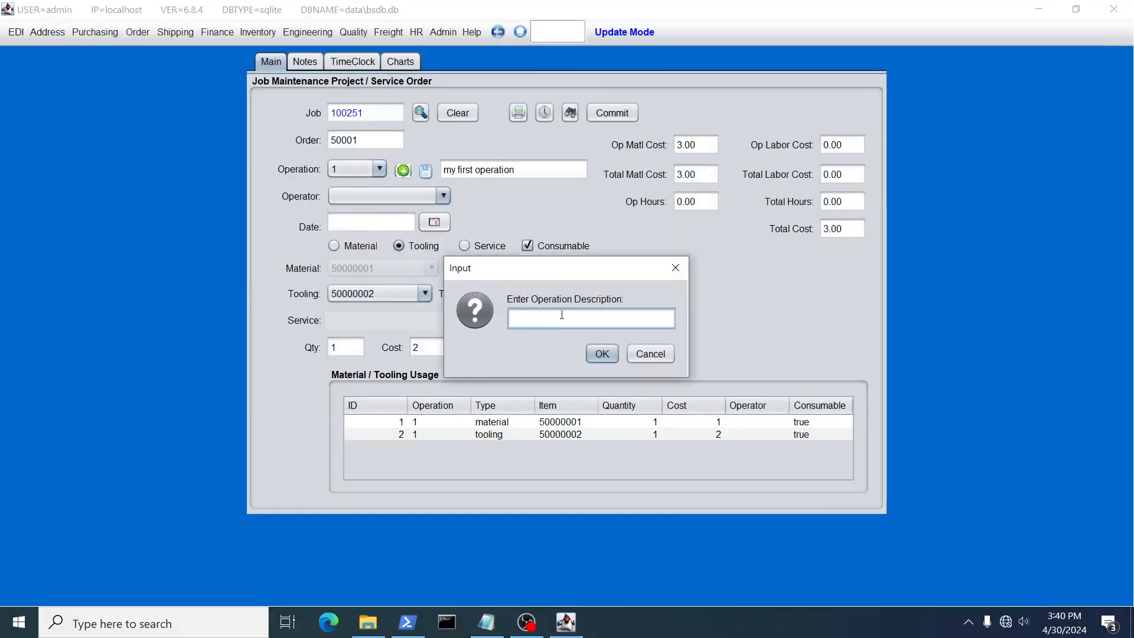
{"action": "type", "text": "my sec"}
{"action": "key", "text": "BackSpace"}
{"action": "type", "text": "cond"}
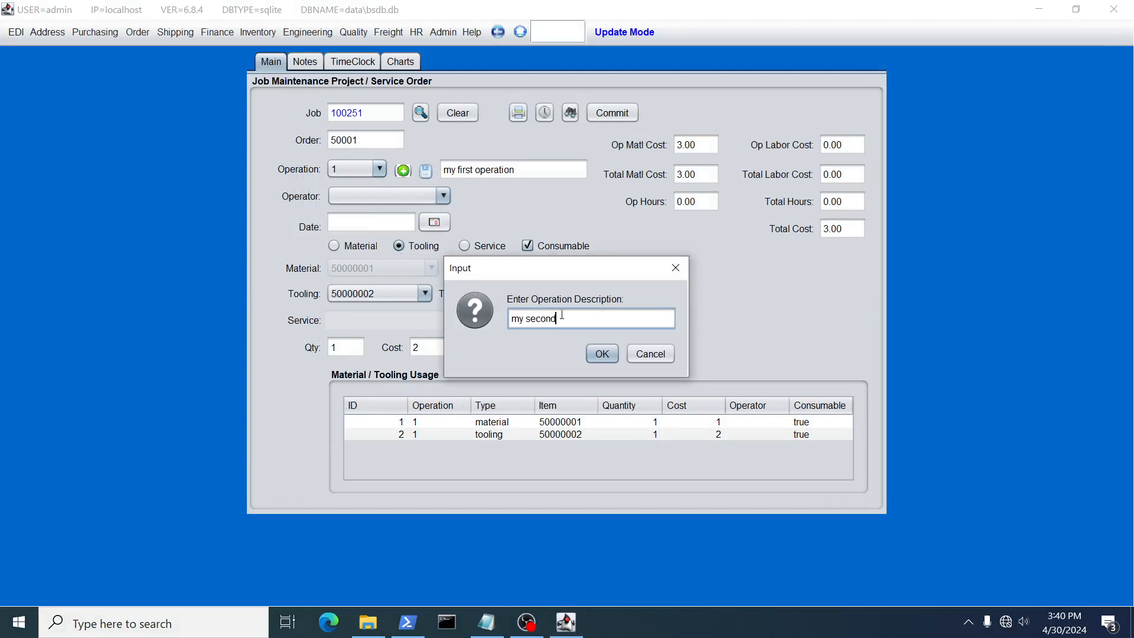
{"action": "type", "text": " operation"}
{"action": "left_click", "coordinate": [603, 354]}
{"action": "left_click", "coordinate": [638, 354]}
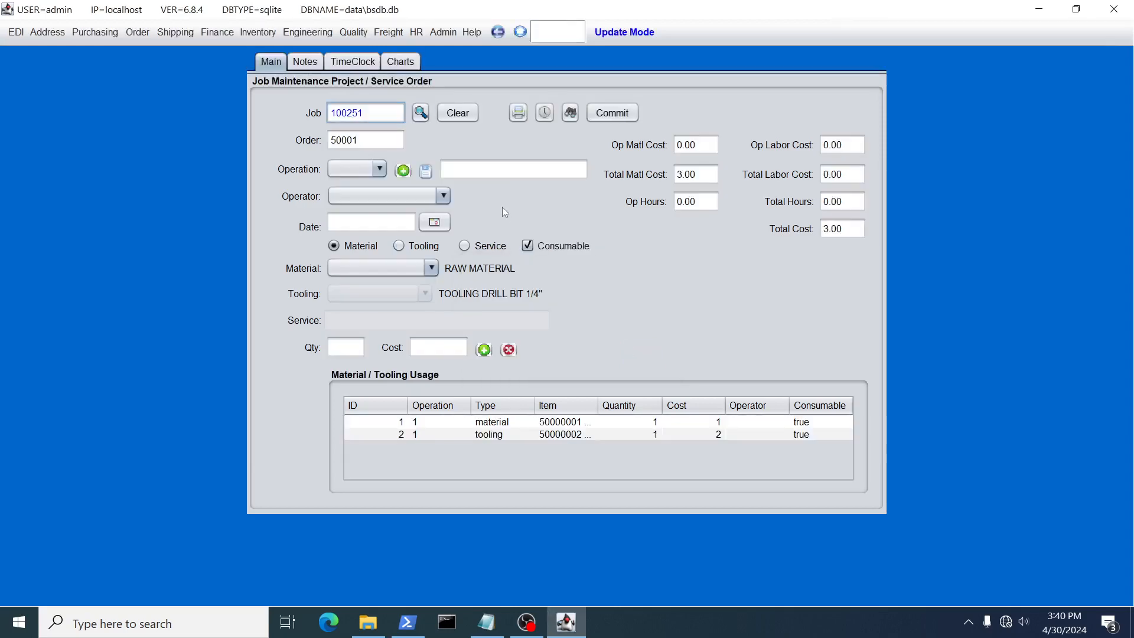
Preview the service ticket for the whole job and the operation ticket for operation 1
{"action": "left_click", "coordinate": [518, 113]}
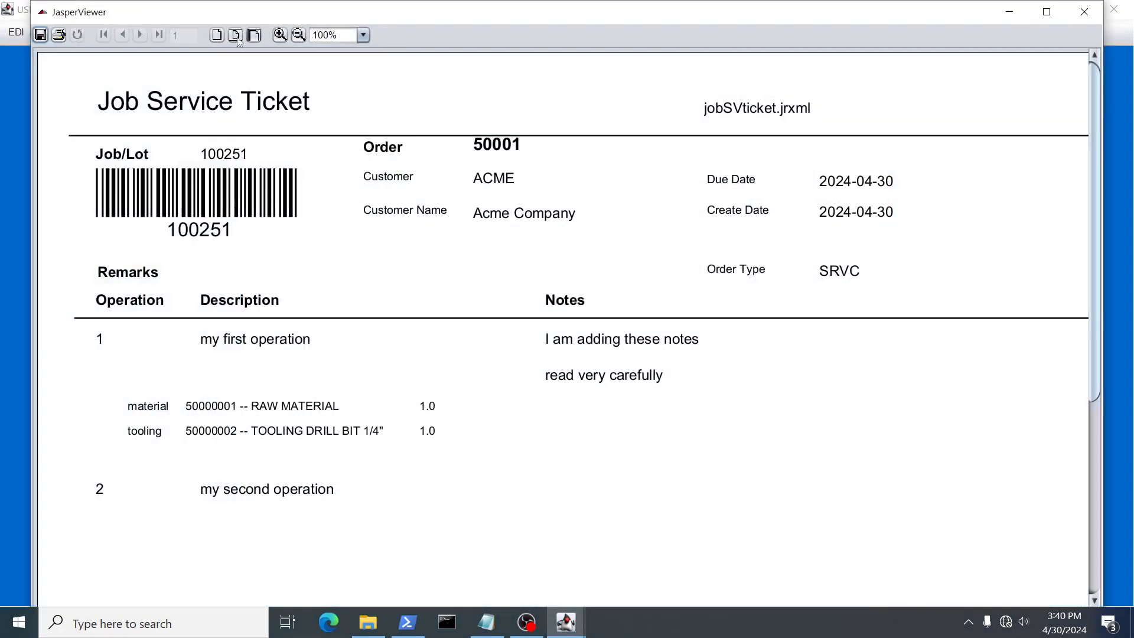
{"action": "left_click", "coordinate": [1084, 12]}
{"action": "left_click", "coordinate": [360, 169]}
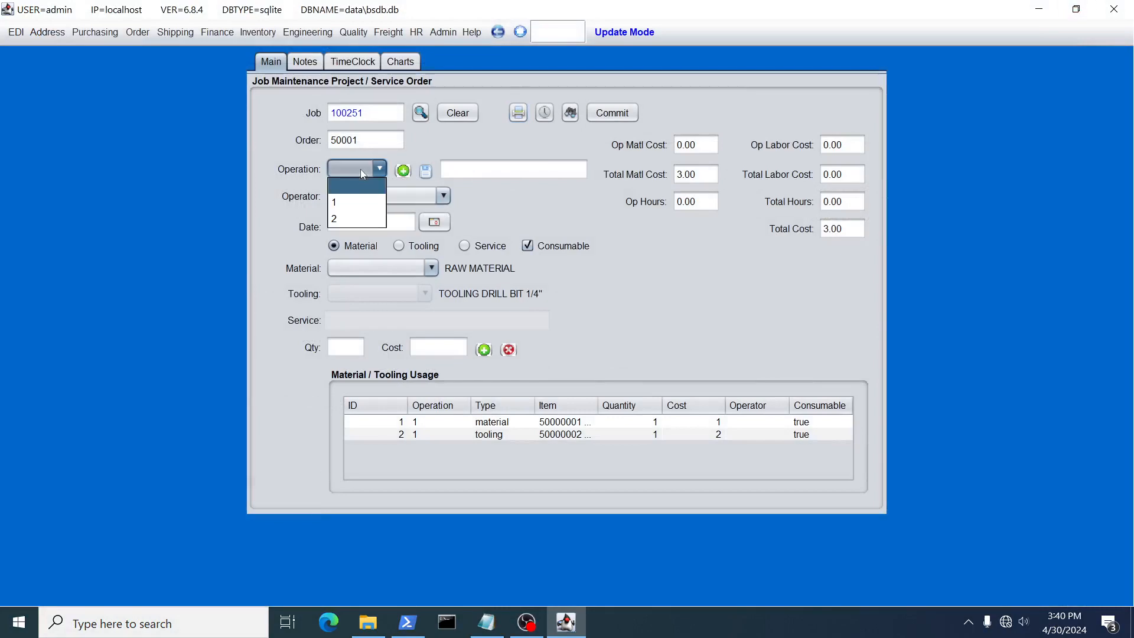
{"action": "left_click", "coordinate": [355, 202]}
{"action": "left_click", "coordinate": [518, 113]}
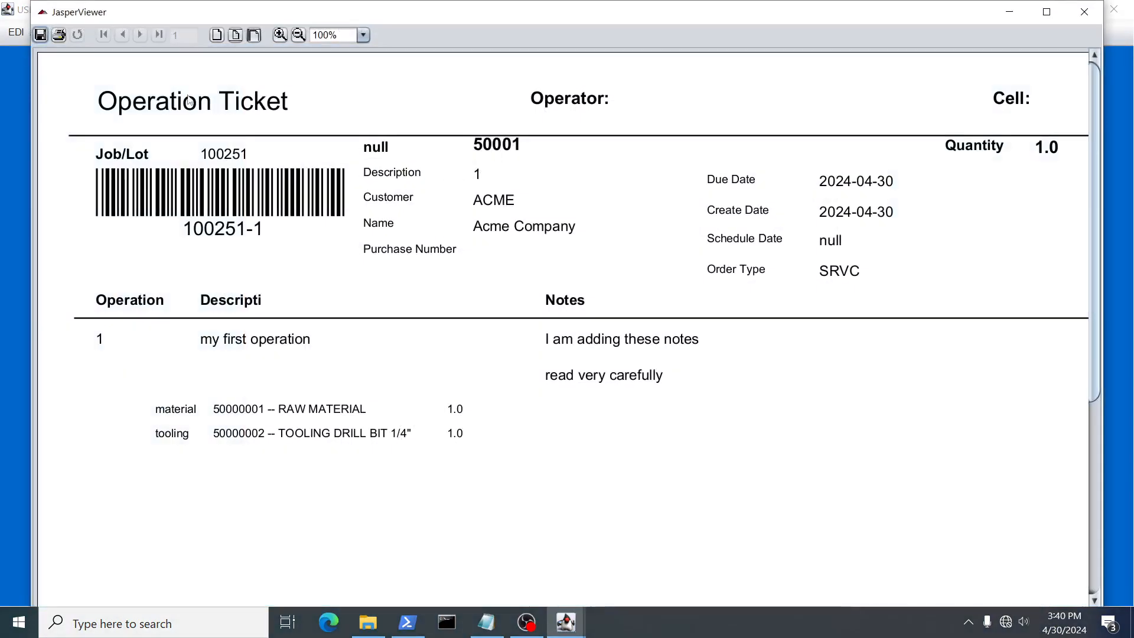
{"action": "left_click", "coordinate": [1084, 12]}
Select operation 2 and preview its operation ticket
{"action": "left_click", "coordinate": [373, 171]}
{"action": "left_click", "coordinate": [361, 213]}
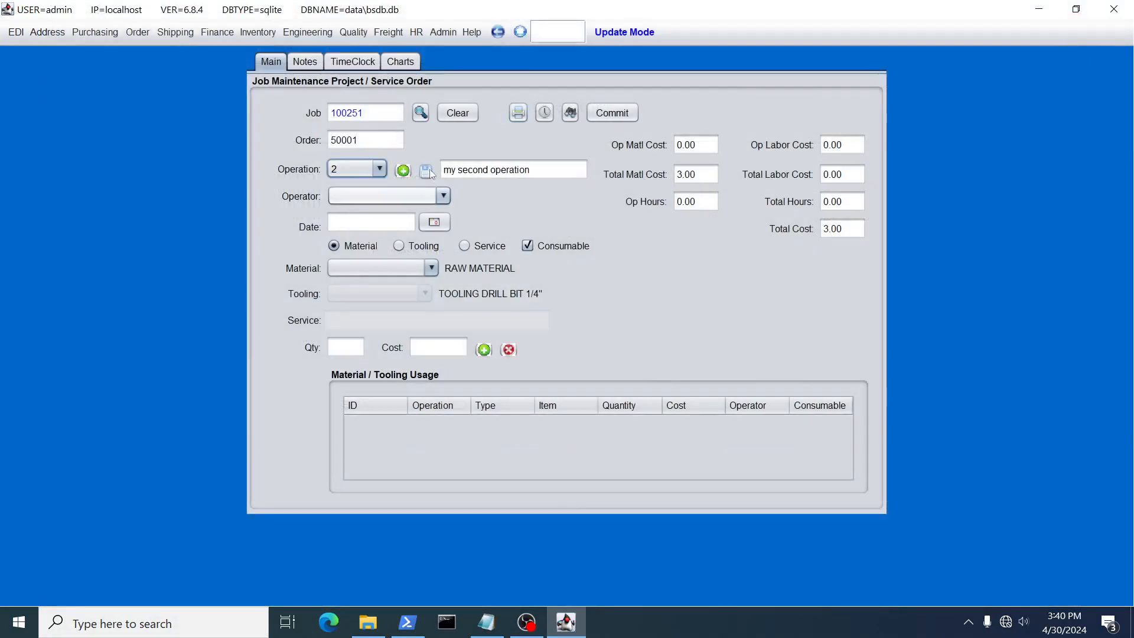
{"action": "left_click", "coordinate": [518, 113]}
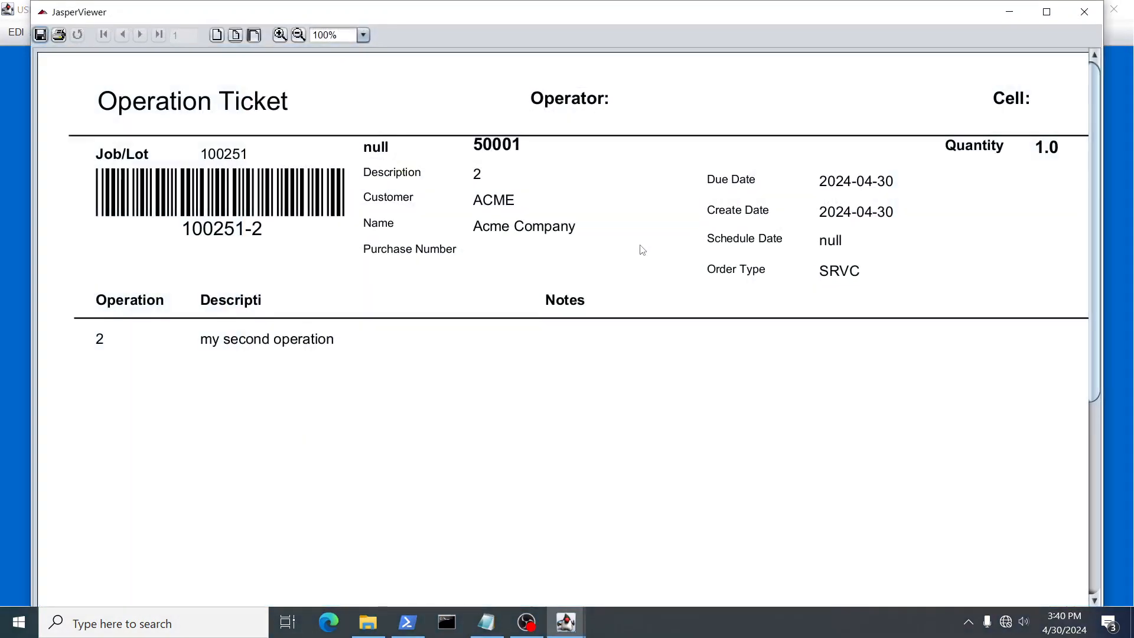
{"action": "left_click", "coordinate": [1084, 12]}
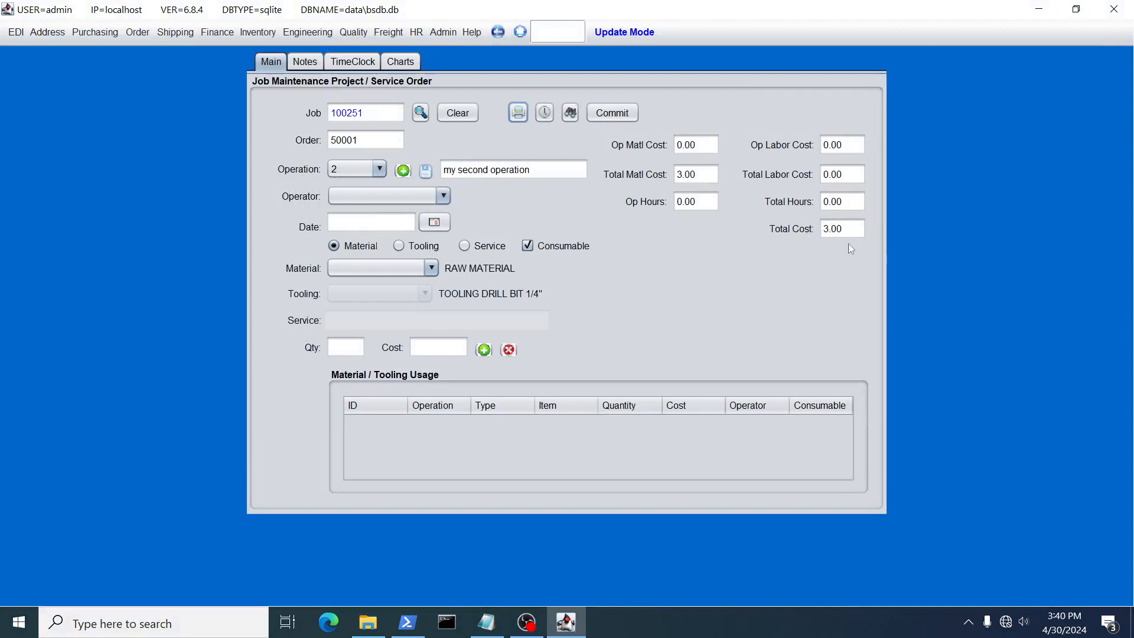
Open the job scanning clock, set the direction to Out, and clock the first employee out of 100251-1 with their user ID
{"action": "left_click", "coordinate": [548, 110]}
{"action": "left_click", "coordinate": [390, 86]}
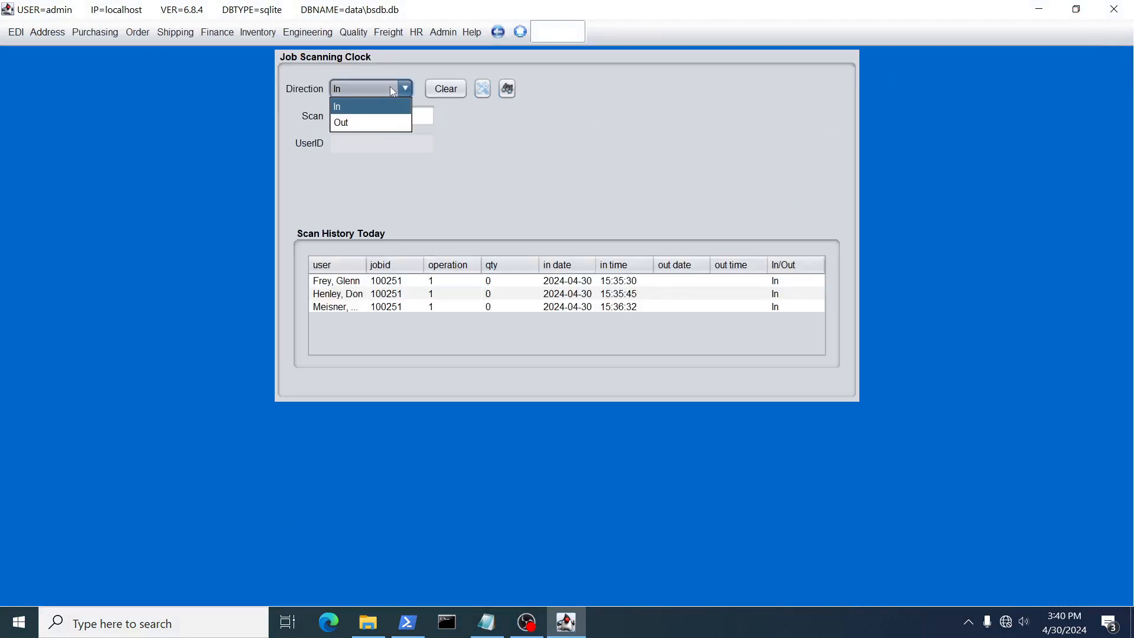
{"action": "left_click", "coordinate": [356, 116]}
{"action": "type", "text": "100251-1"}
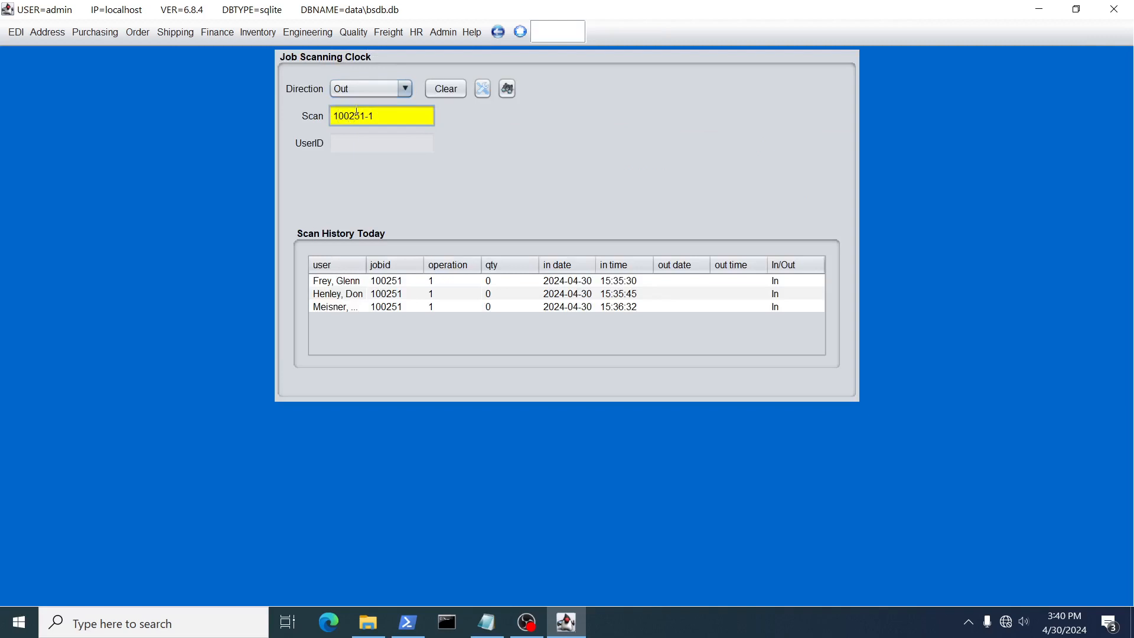
{"action": "key", "text": "Return"}
{"action": "type", "text": "1000"}
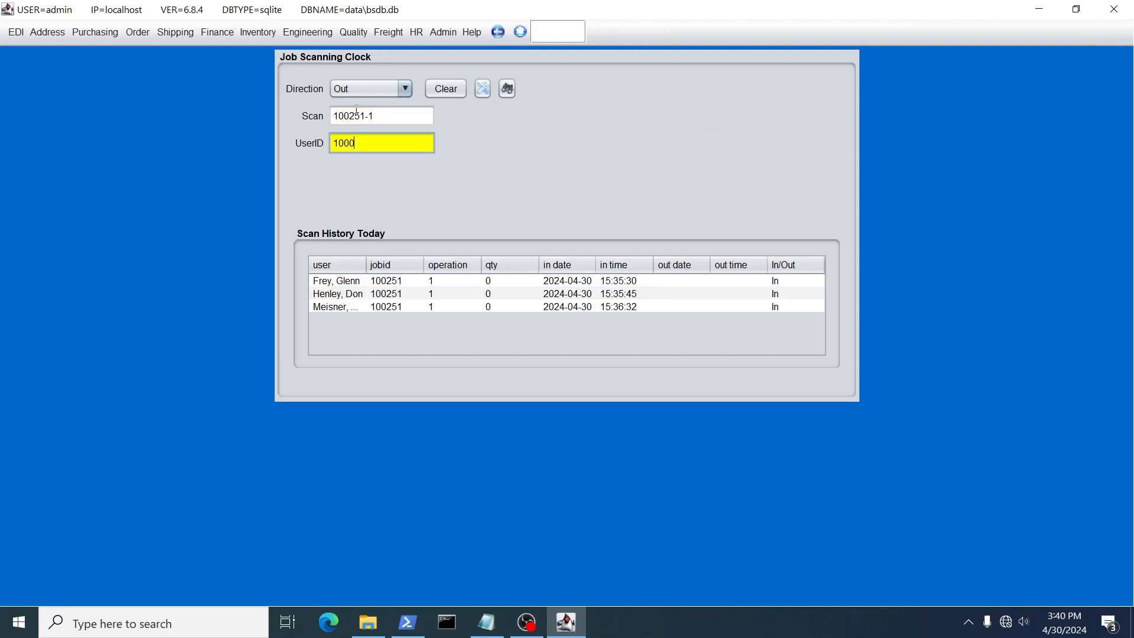
{"action": "key", "text": "Return"}
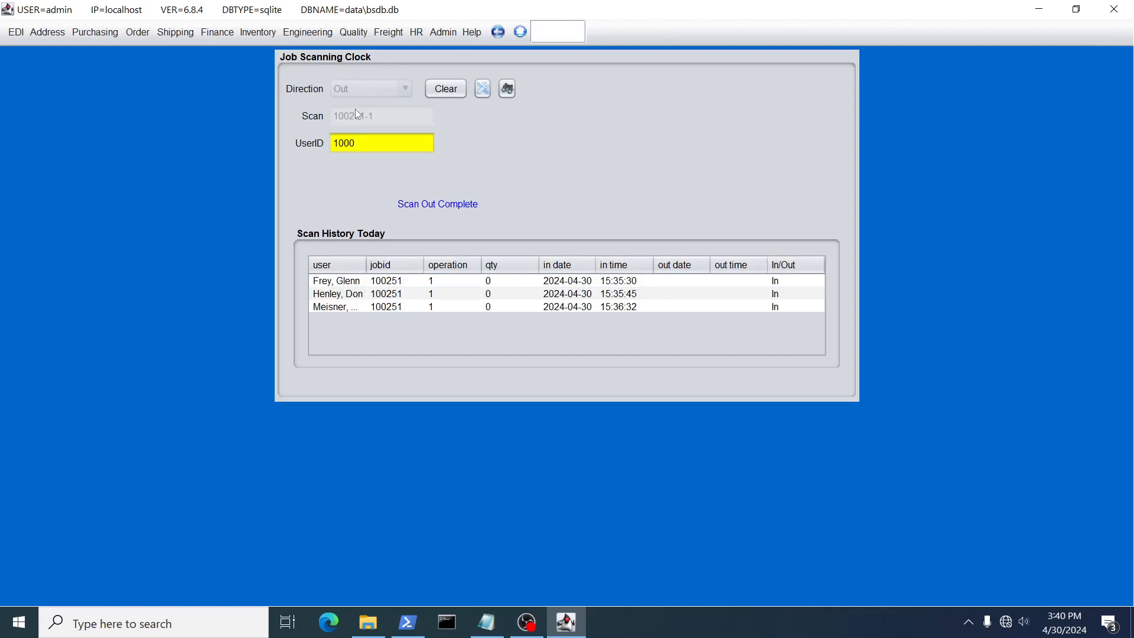
Clock the second employee out of 100251-1 with their user ID
{"action": "type", "text": "100251"}
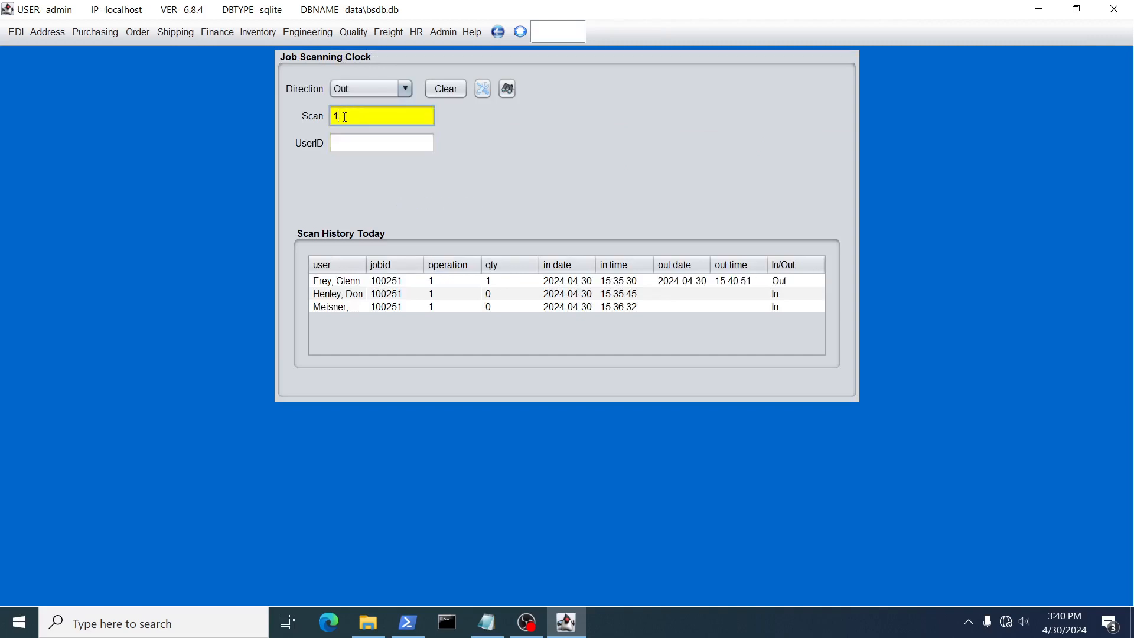
{"action": "type", "text": "-1"}
{"action": "key", "text": "Return"}
{"action": "type", "text": "1001"}
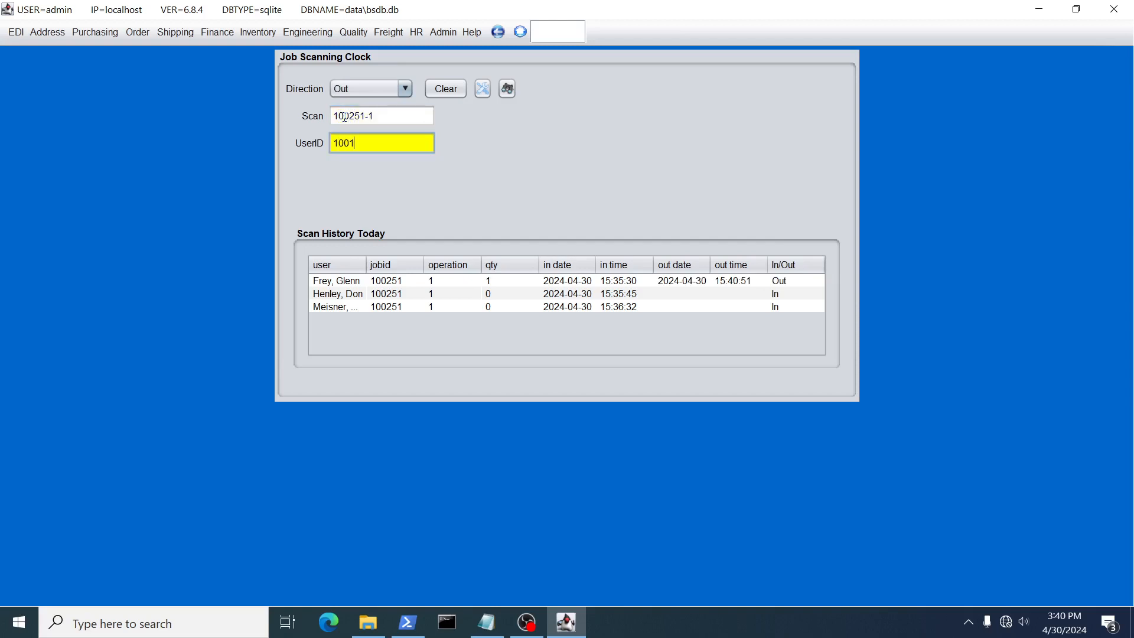
{"action": "key", "text": "Return"}
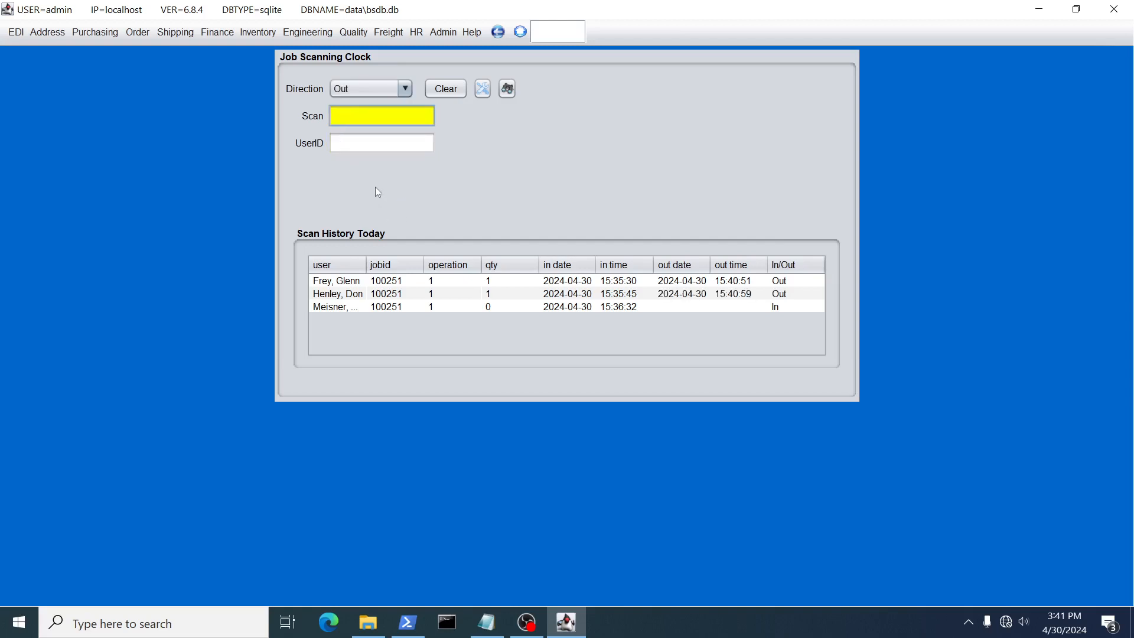
Clock the third employee out of 100251-1 with their user ID
{"action": "type", "text": "100251-1"}
{"action": "key", "text": "Return"}
{"action": "type", "text": "100"}
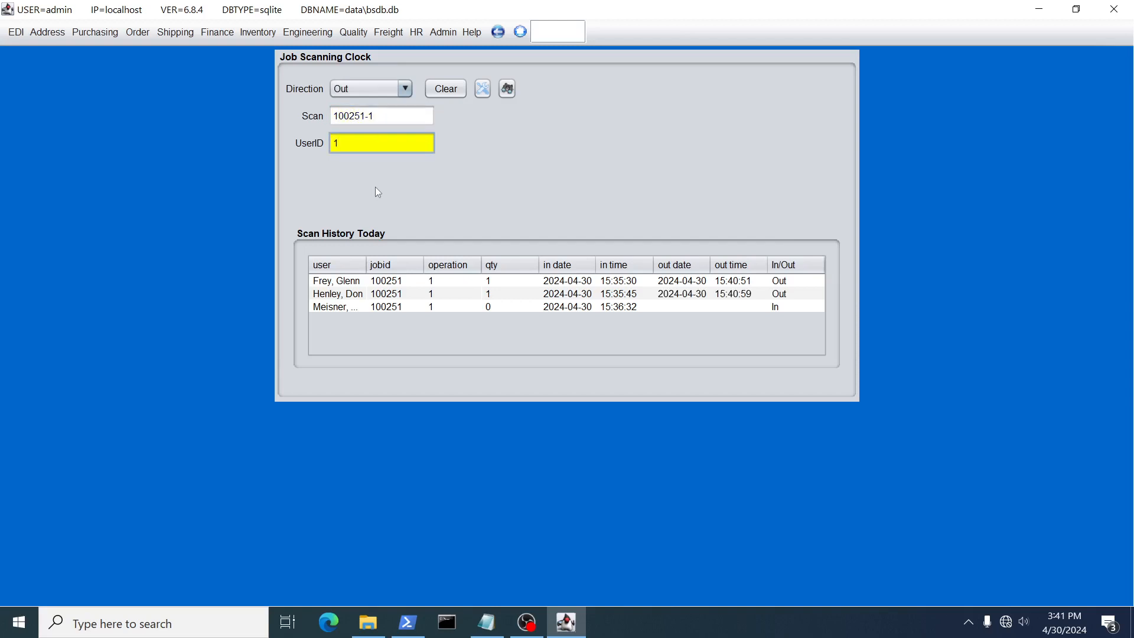
{"action": "type", "text": "2"}
{"action": "key", "text": "Return"}
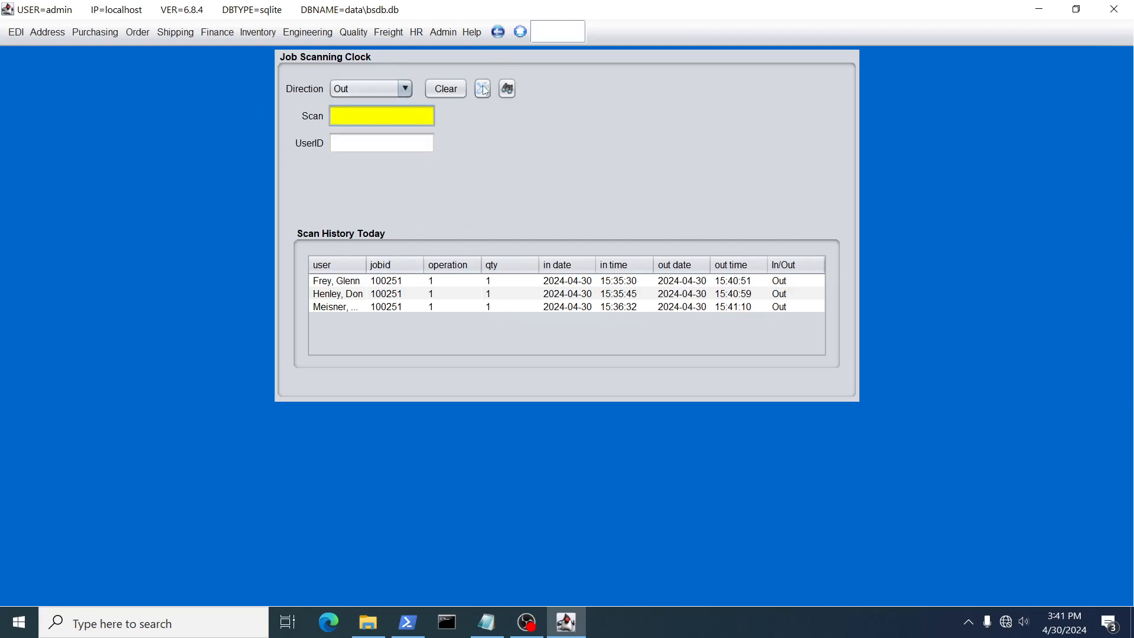
Run the job report from the scanning clock and view the operation details of job 100251
{"action": "left_click", "coordinate": [505, 88]}
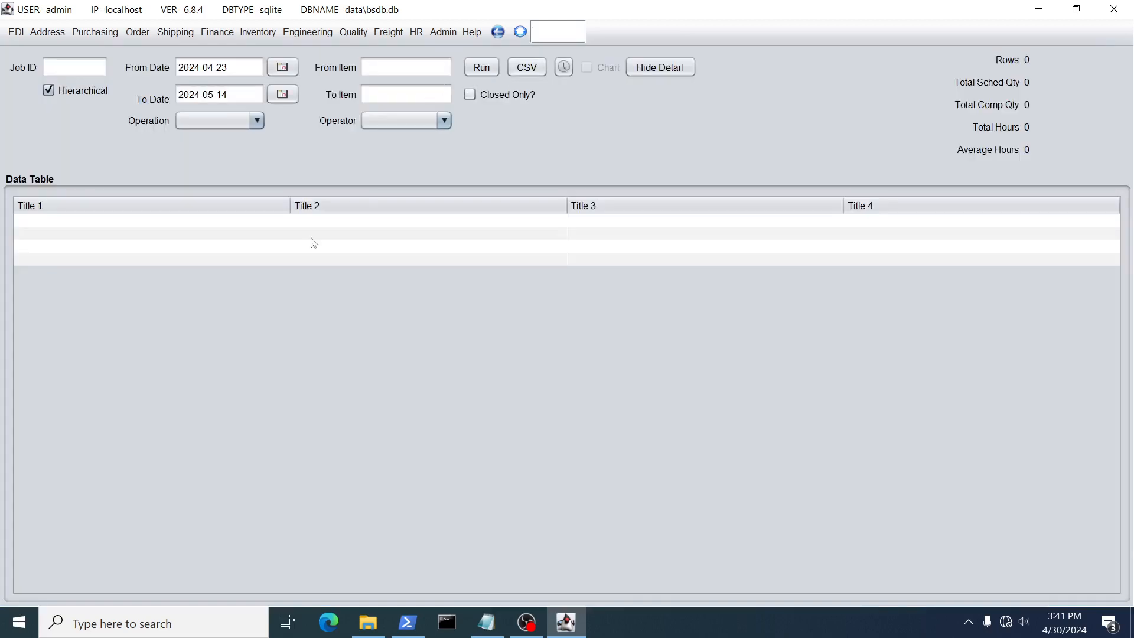
{"action": "left_click", "coordinate": [481, 67]}
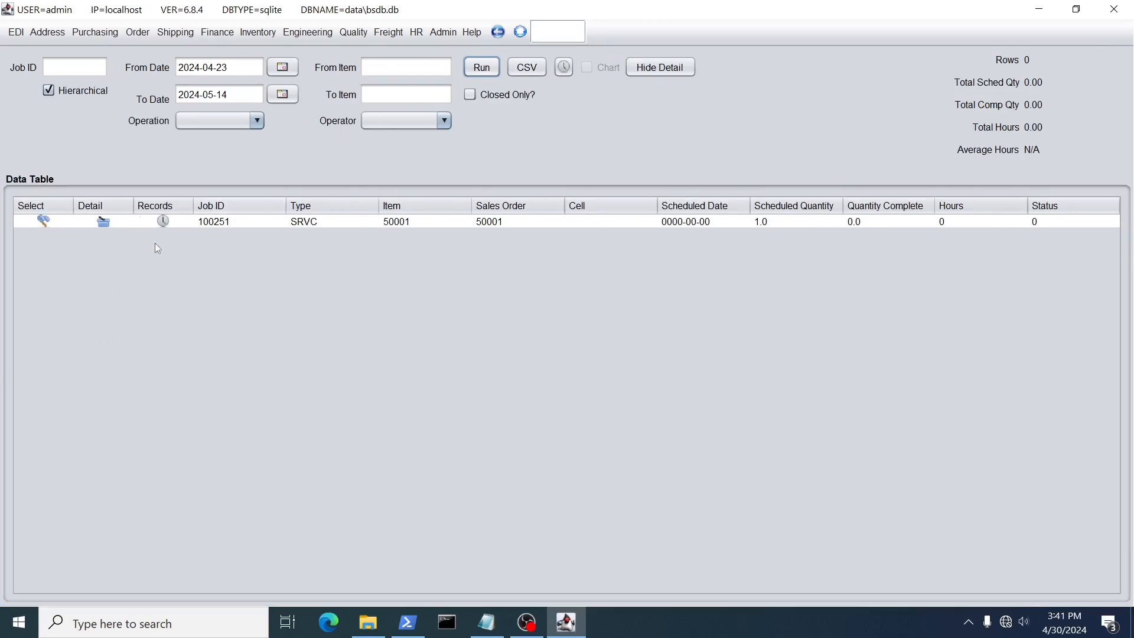
{"action": "left_click", "coordinate": [106, 222]}
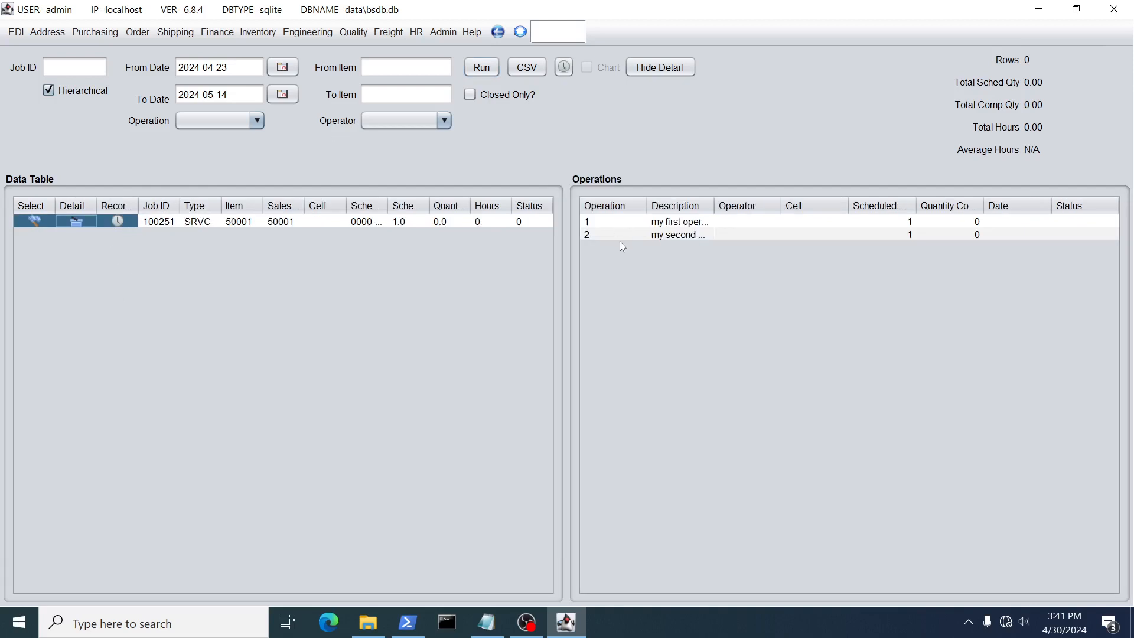
{"action": "left_click", "coordinate": [660, 67]}
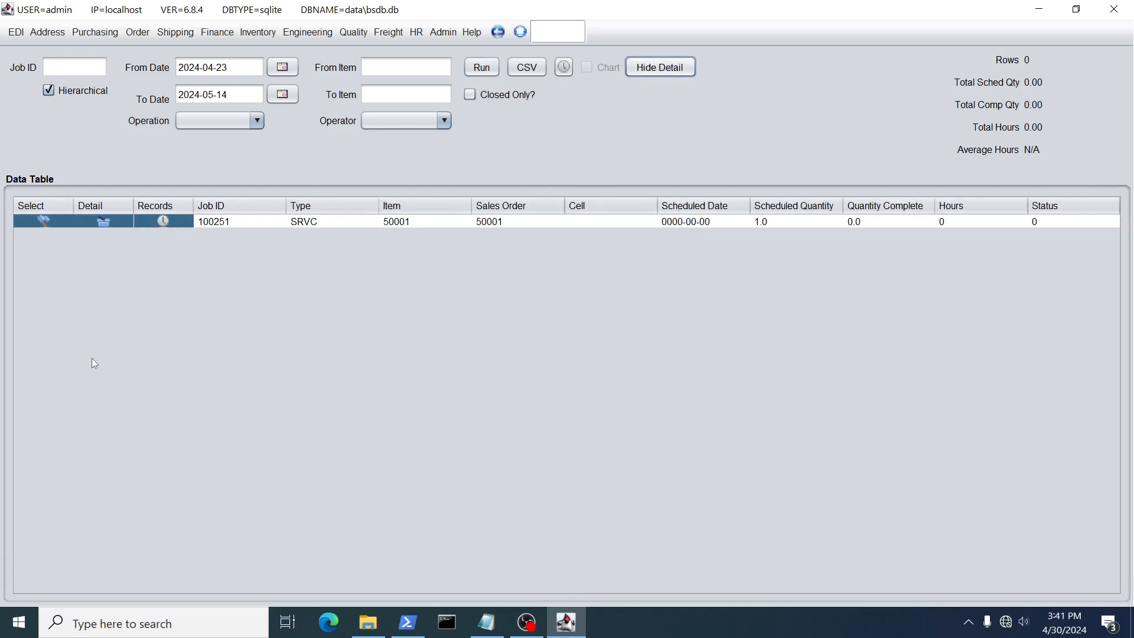
View the clock records of job 100251 in the report and hide the detail again
{"action": "left_click", "coordinate": [163, 222]}
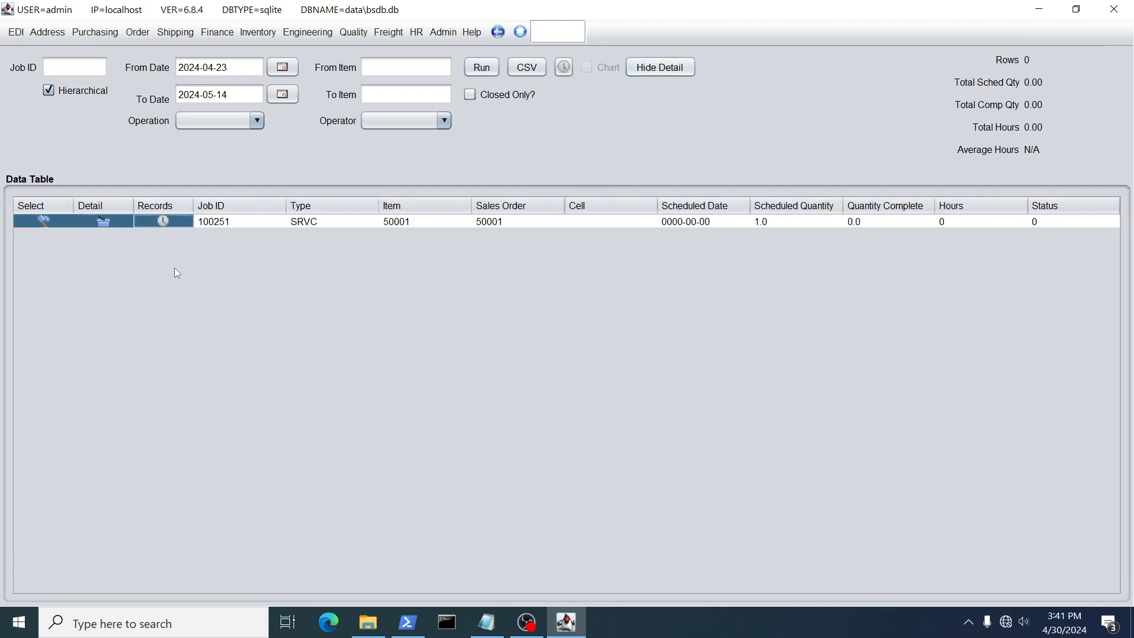
{"action": "left_click", "coordinate": [162, 222]}
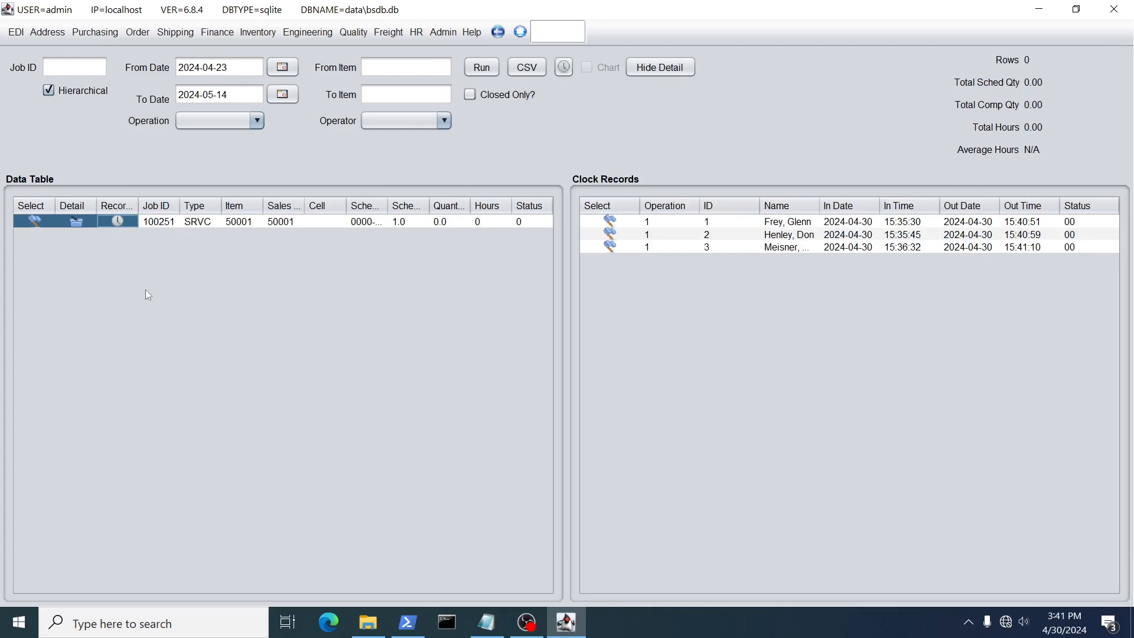
{"action": "left_click", "coordinate": [662, 70]}
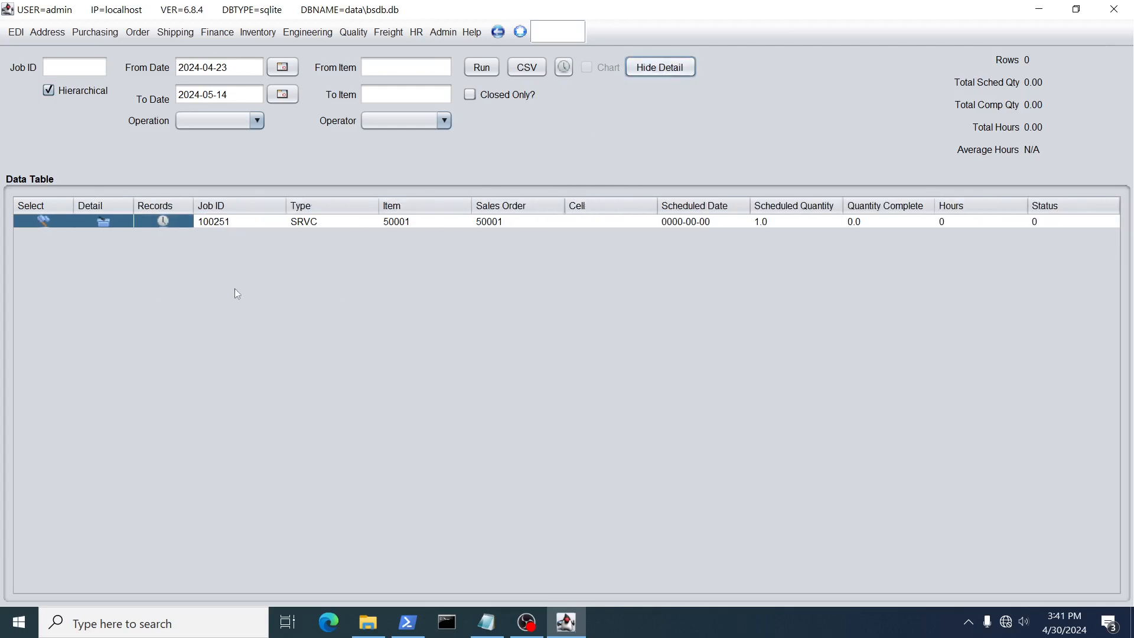
Load job 100251 from the report into job maintenance and review its employee scan history
{"action": "left_click", "coordinate": [43, 222]}
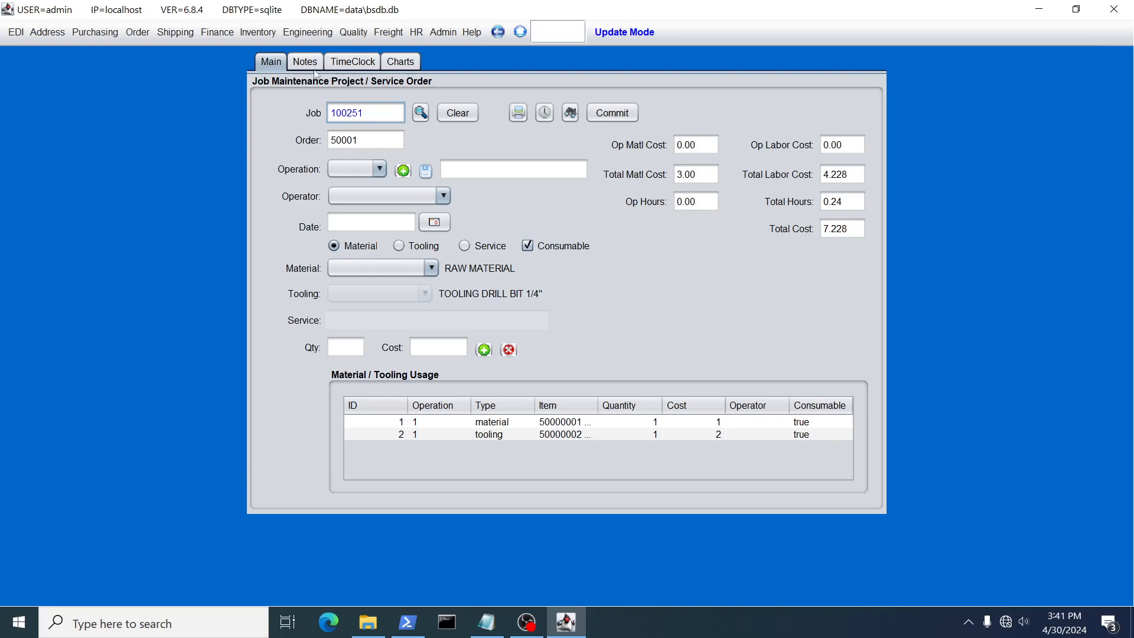
{"action": "left_click", "coordinate": [345, 60]}
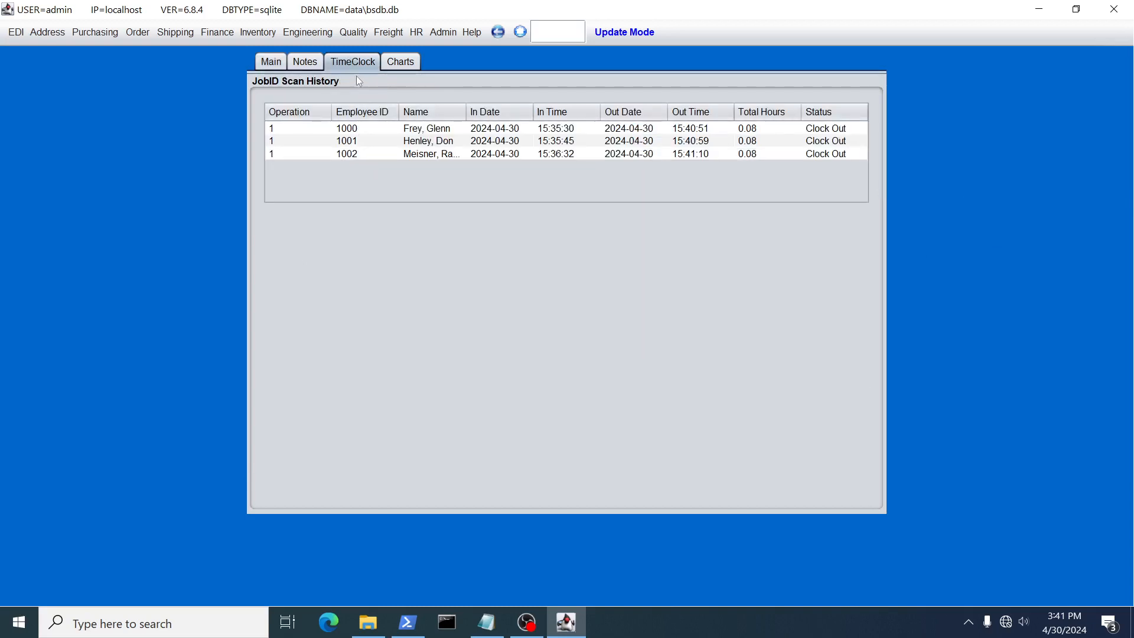
Display the Total Cost Material vs Labor chart for the job
{"action": "left_click", "coordinate": [400, 64]}
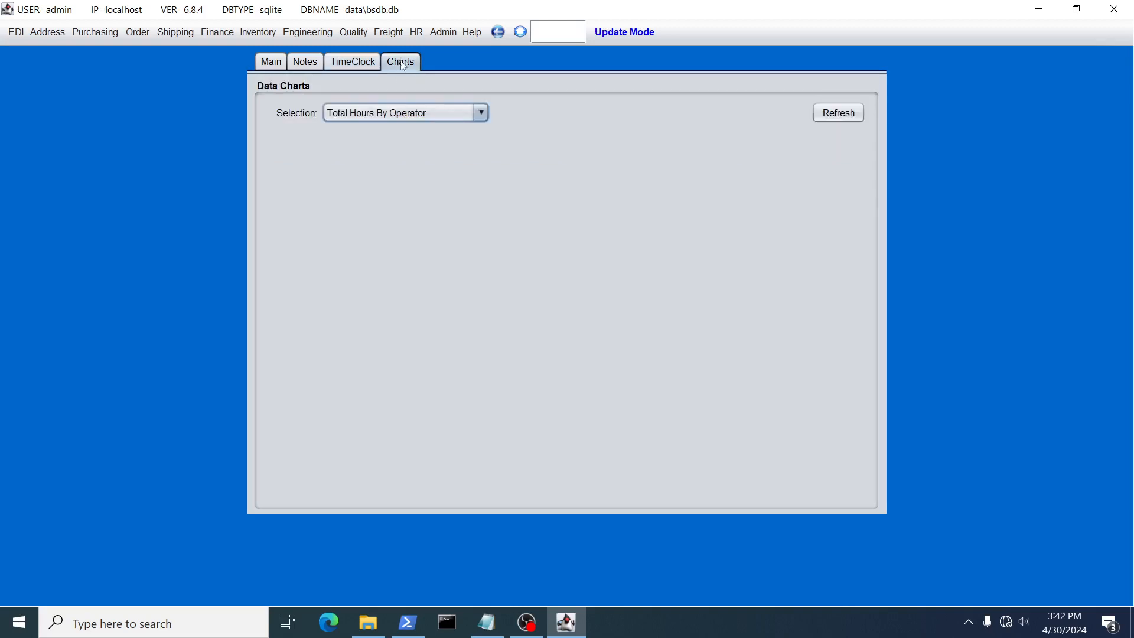
{"action": "left_click", "coordinate": [473, 109]}
{"action": "left_click", "coordinate": [408, 179]}
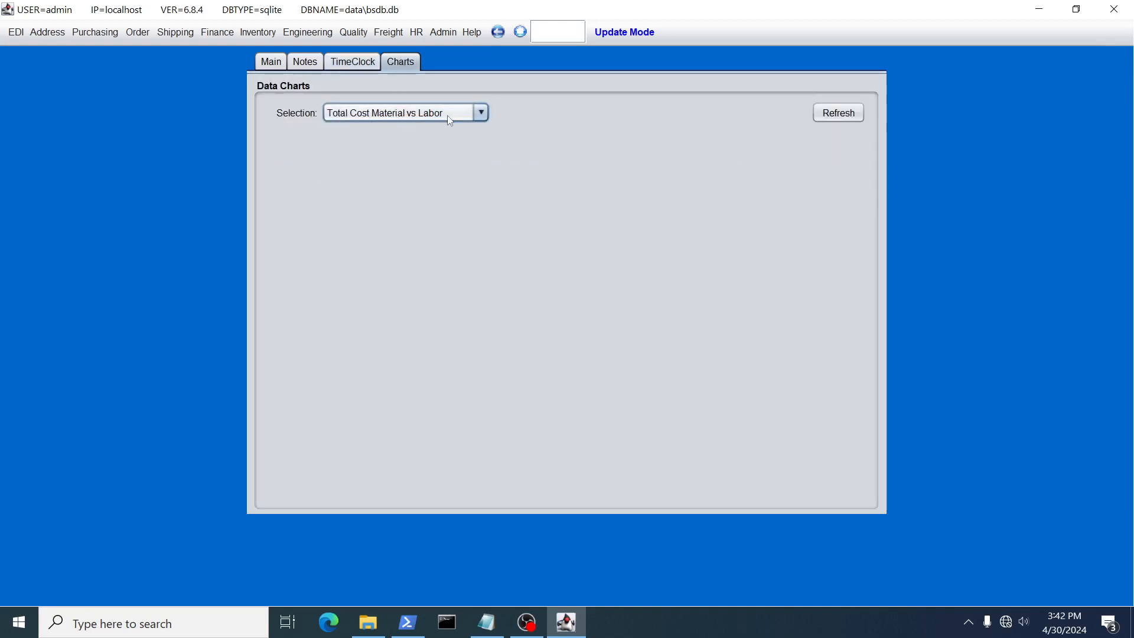
{"action": "left_click", "coordinate": [837, 113]}
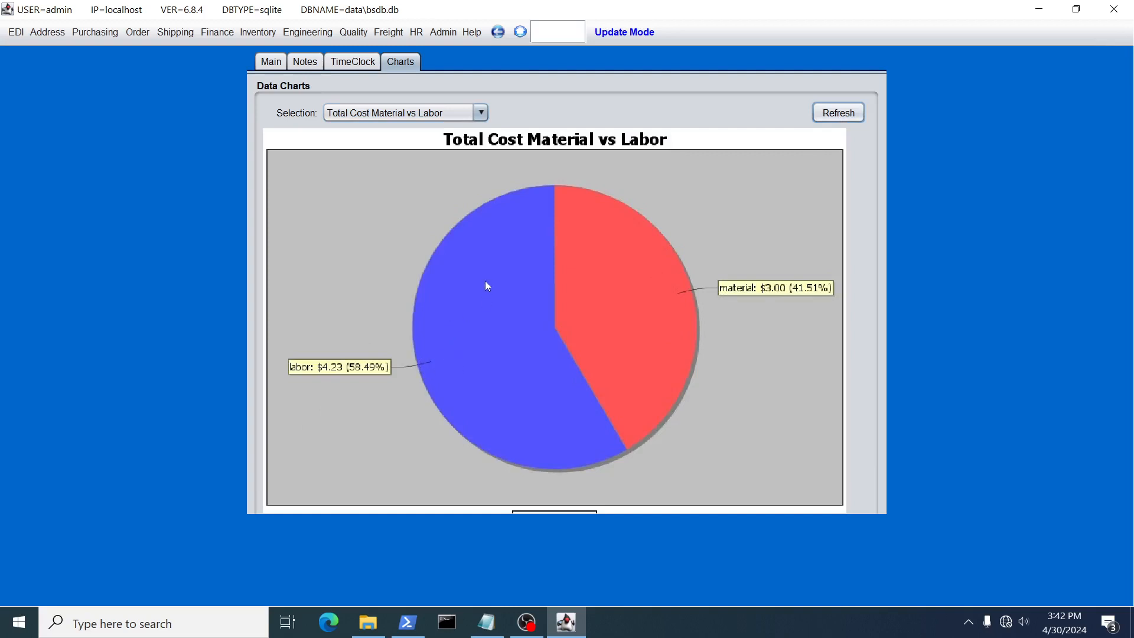
Display the Total Hours By Operator chart for the job, followed by the Total Operational Cost chart
{"action": "left_click", "coordinate": [414, 112]}
{"action": "left_click", "coordinate": [444, 128]}
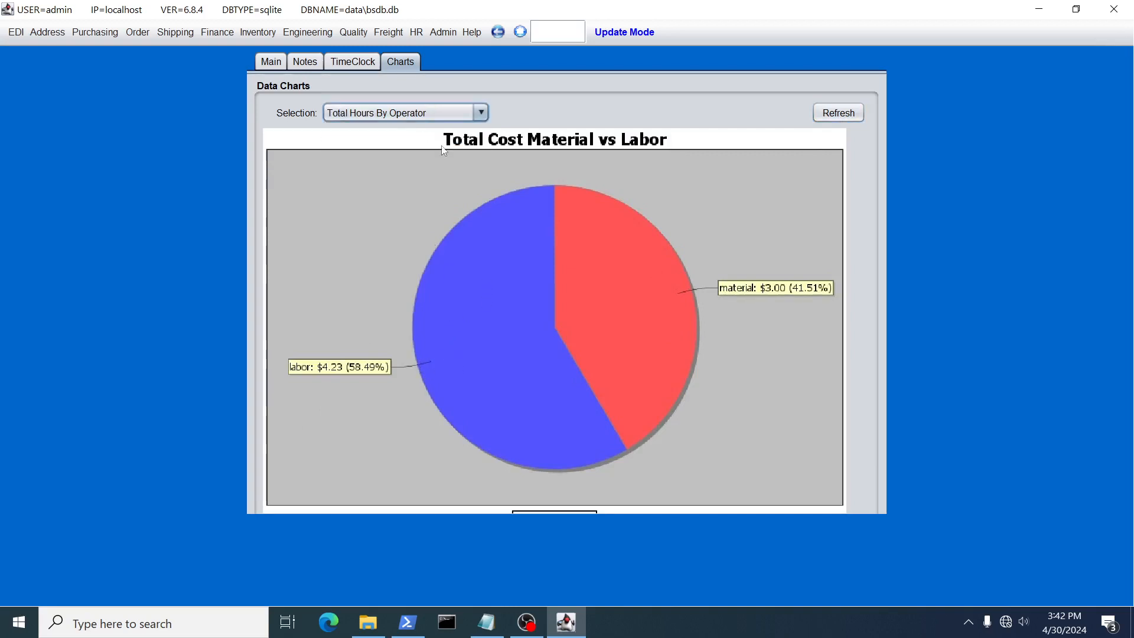
{"action": "left_click", "coordinate": [845, 115]}
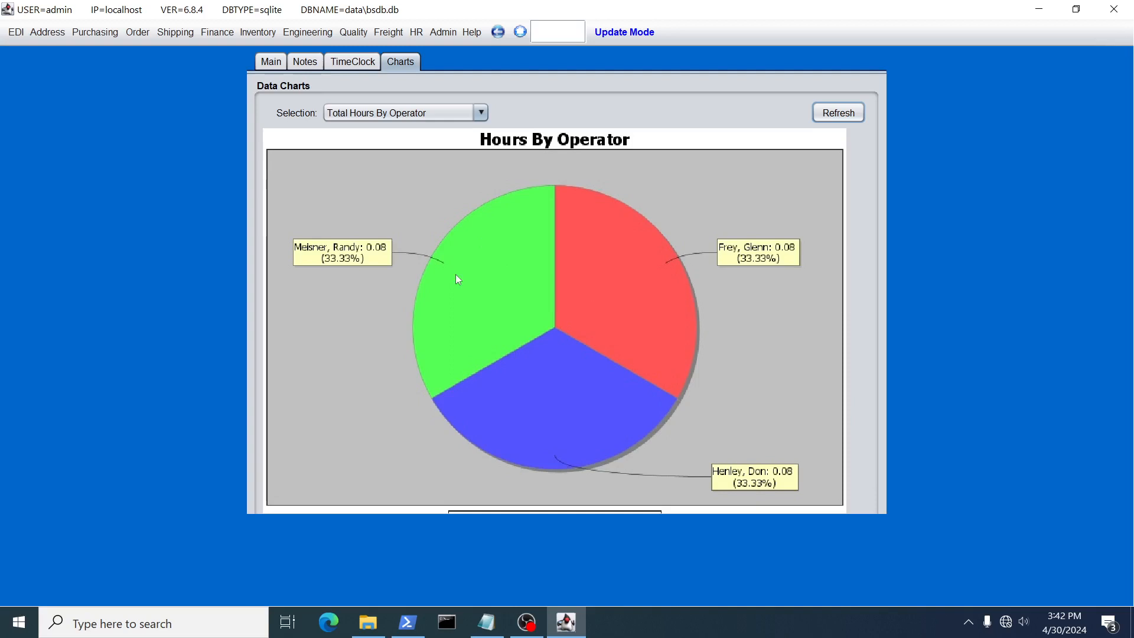
{"action": "left_click", "coordinate": [480, 111]}
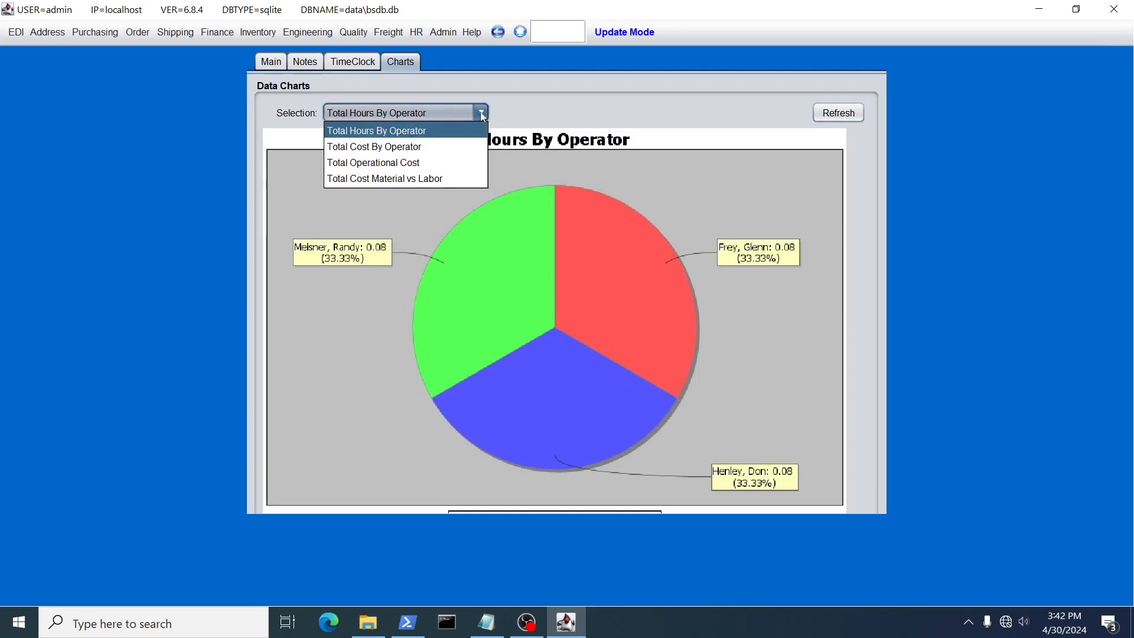
{"action": "left_click", "coordinate": [438, 169]}
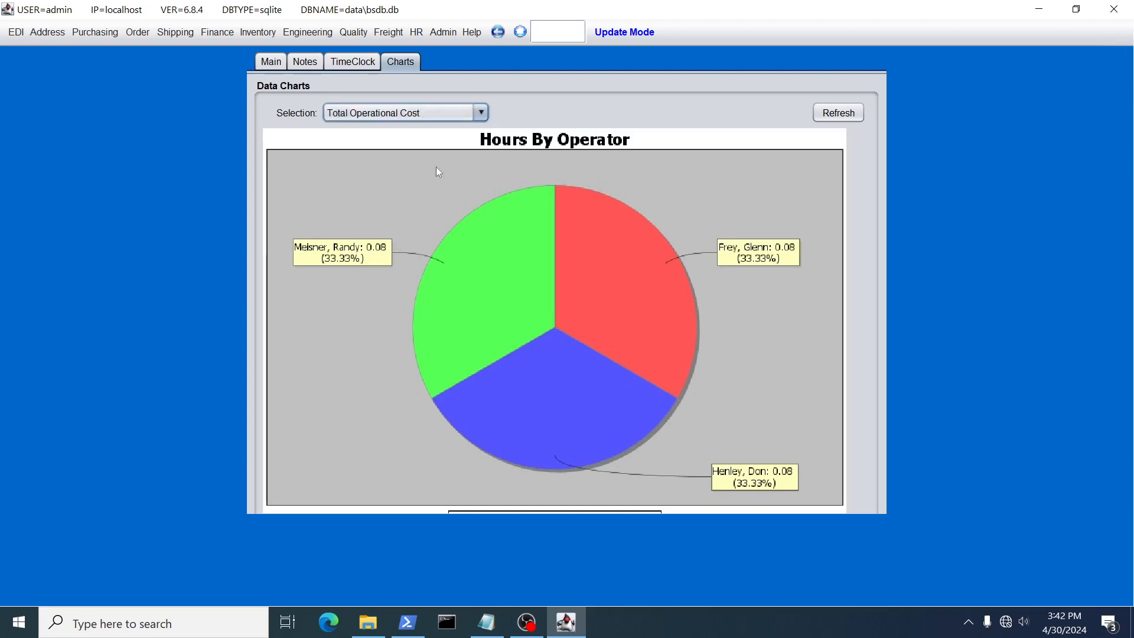
{"action": "left_click", "coordinate": [839, 113]}
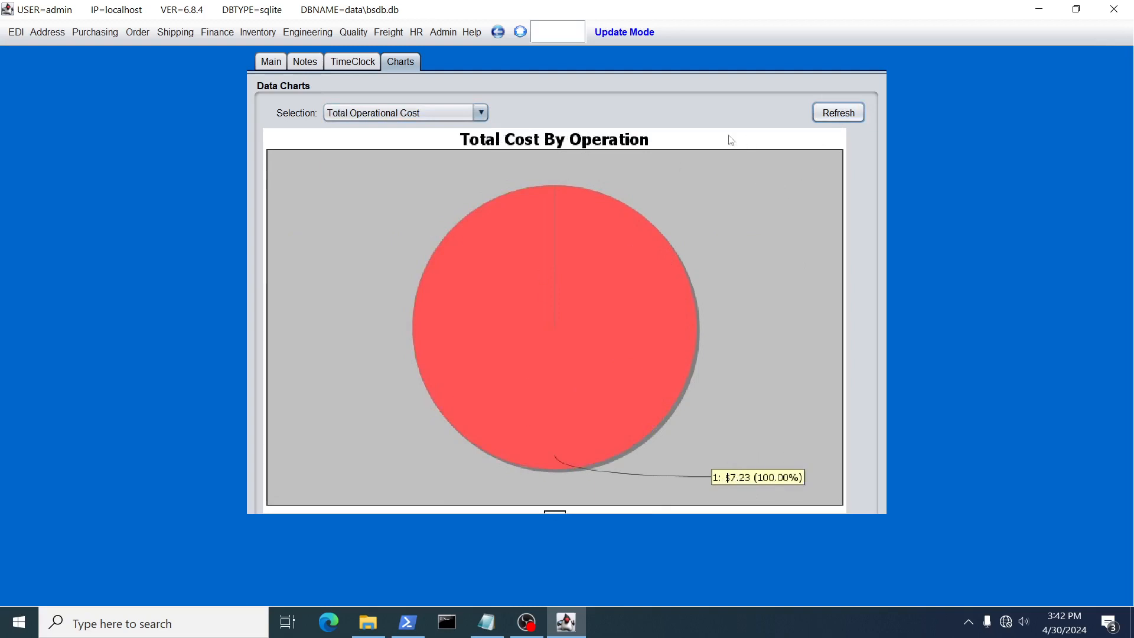
Commit job 100251 in job maintenance and confirm closing it
{"action": "left_click", "coordinate": [277, 65]}
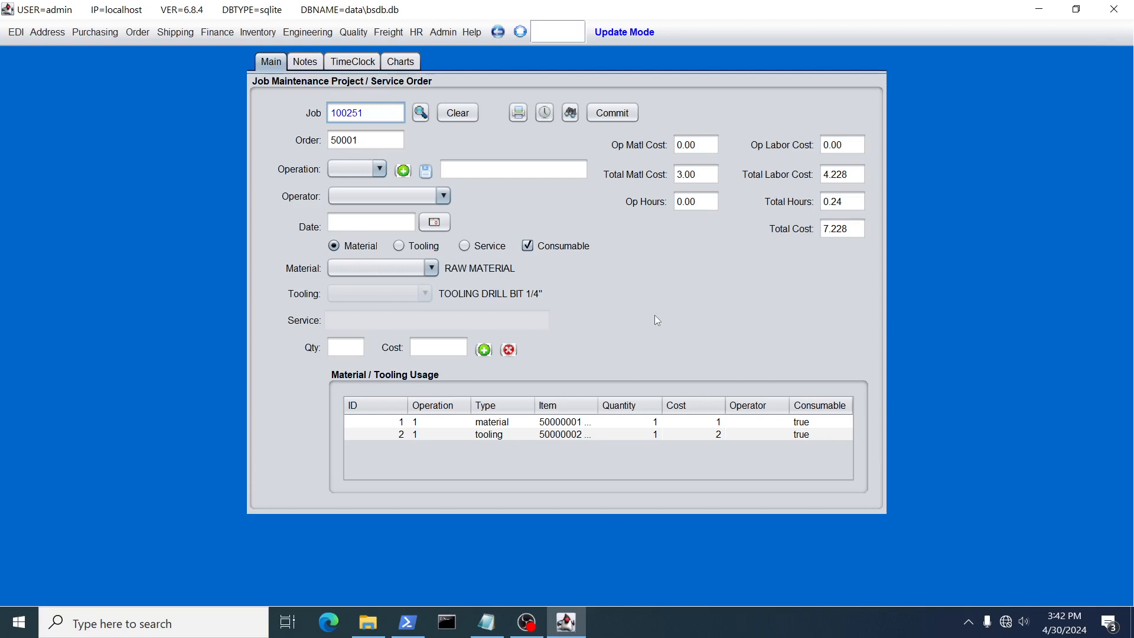
{"action": "left_click", "coordinate": [610, 113]}
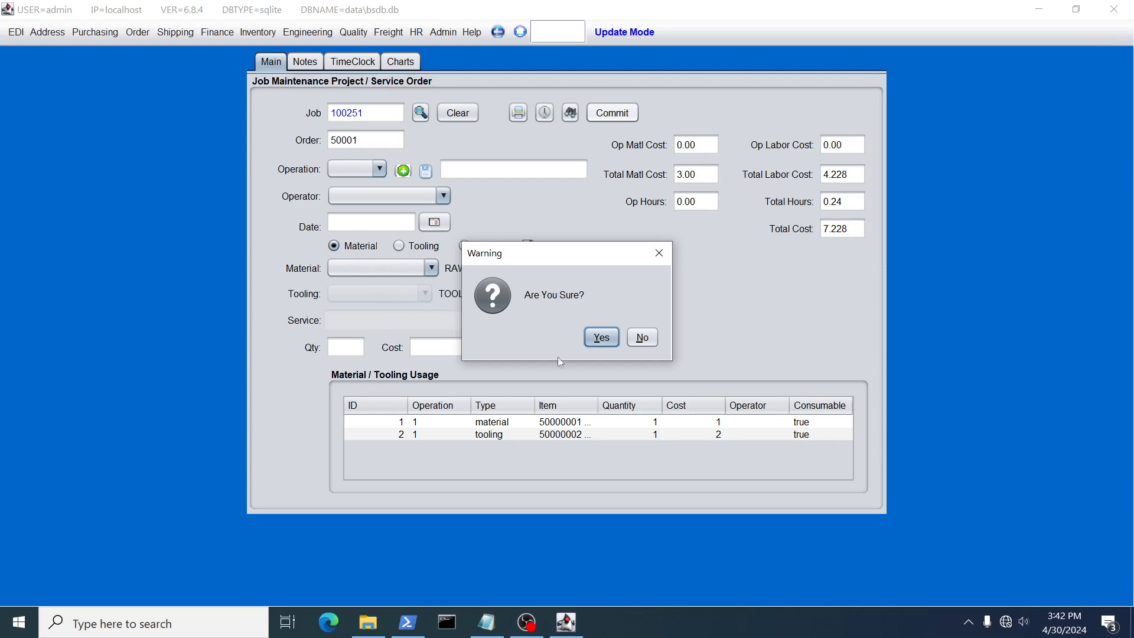
{"action": "left_click", "coordinate": [601, 337]}
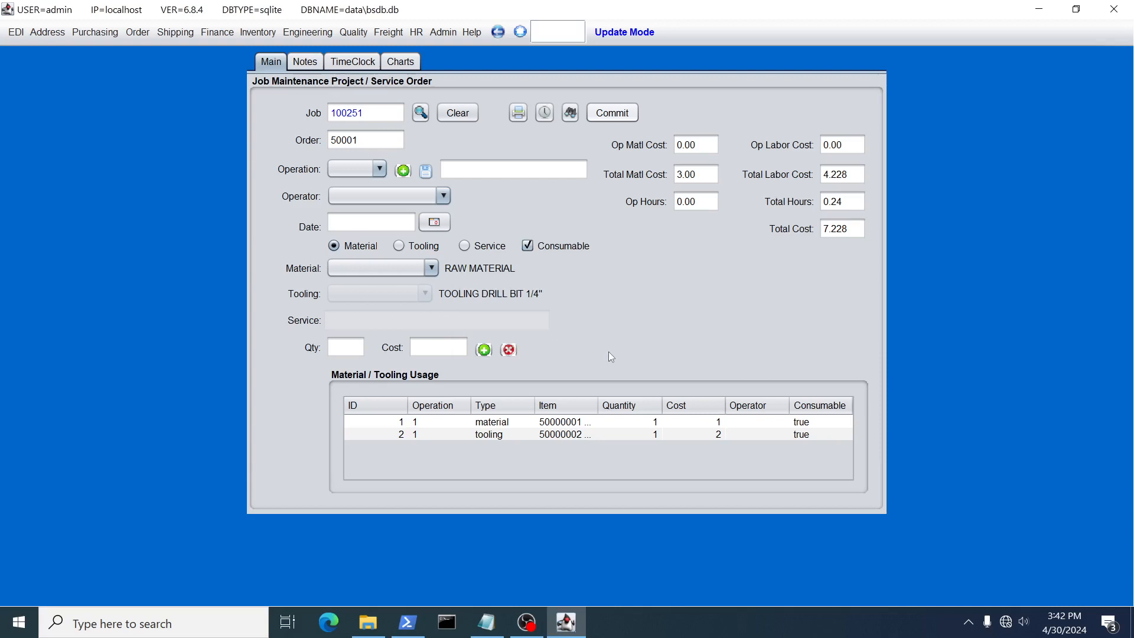
Run the Invoice Browse without filters and view the printable ACME invoice, closing the viewer when done
{"action": "left_click", "coordinate": [549, 30]}
{"action": "left_click", "coordinate": [219, 33]}
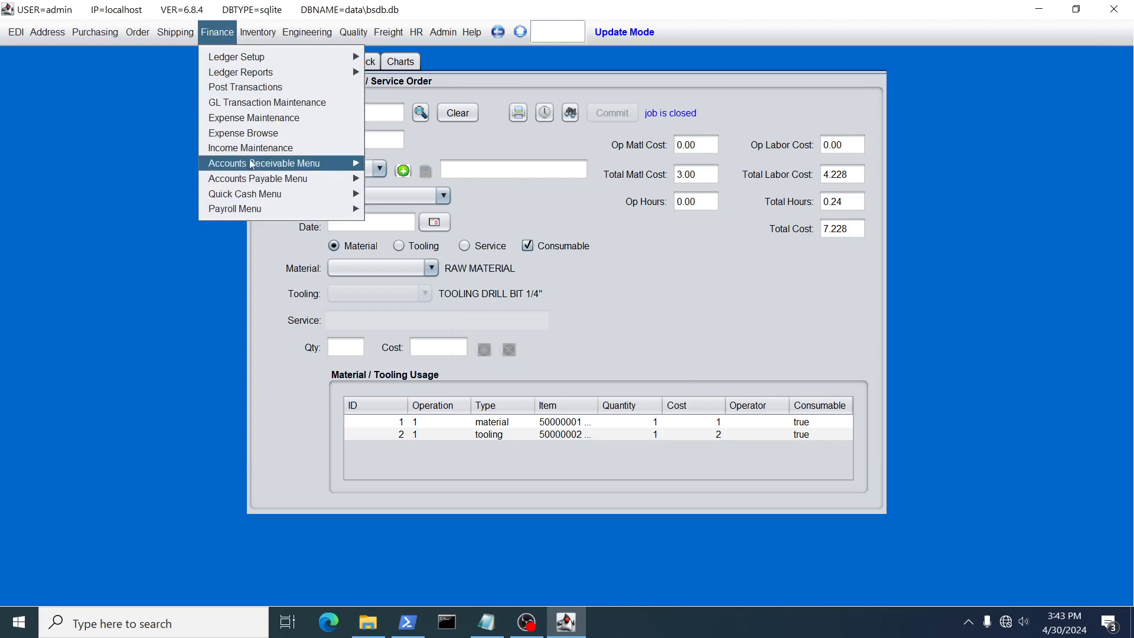
{"action": "mouse_move", "coordinate": [251, 165]}
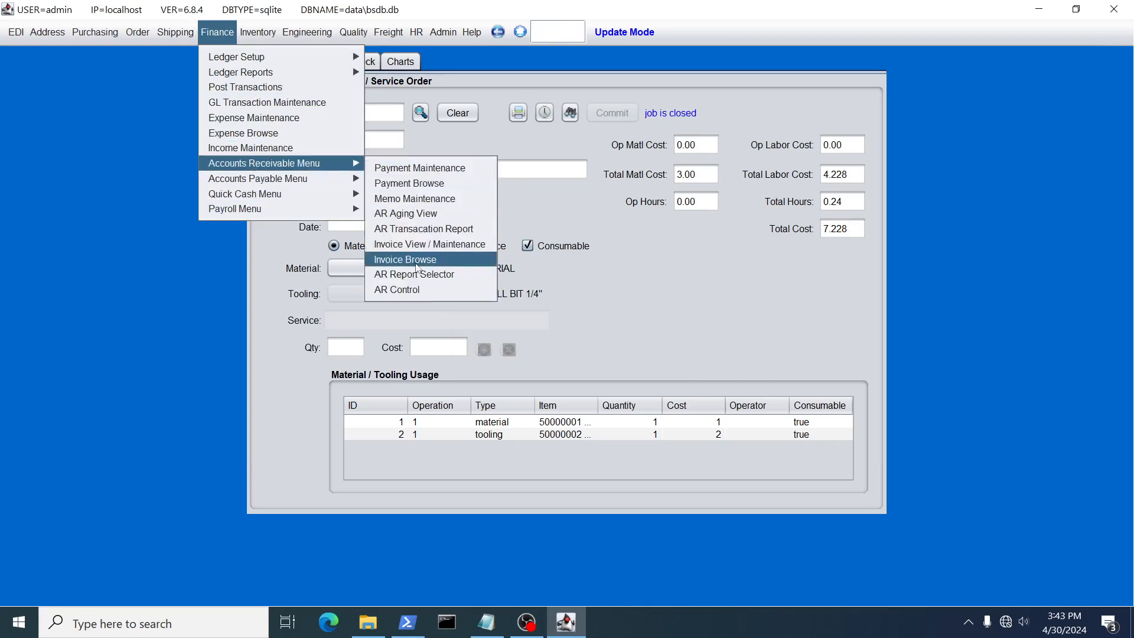
{"action": "left_click", "coordinate": [418, 261]}
{"action": "left_click", "coordinate": [529, 90]}
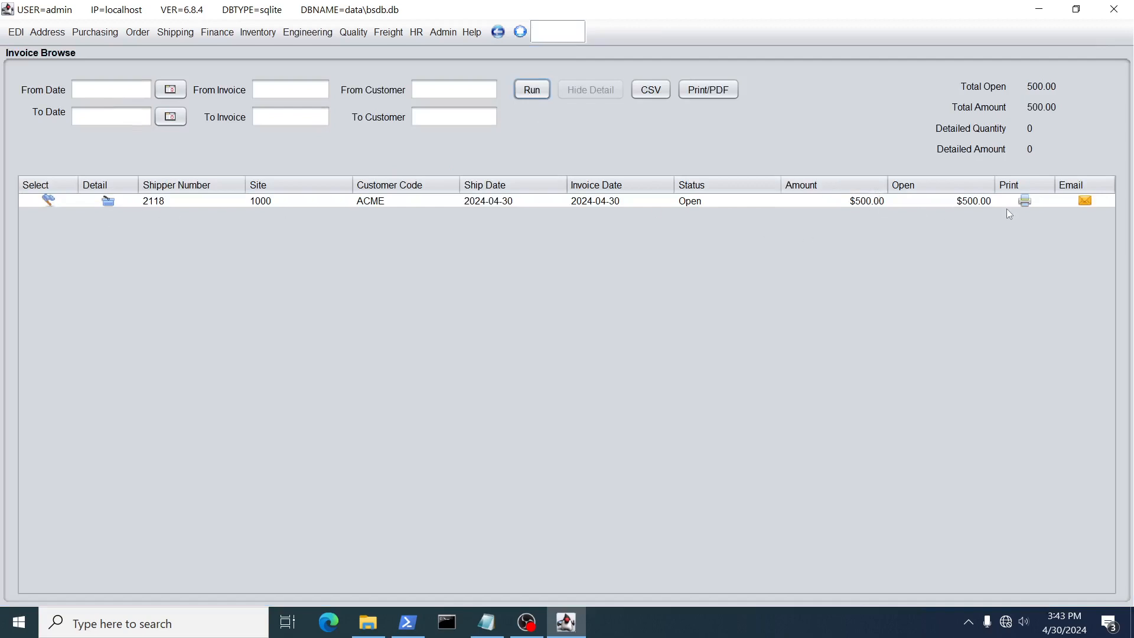
{"action": "left_click", "coordinate": [1024, 202]}
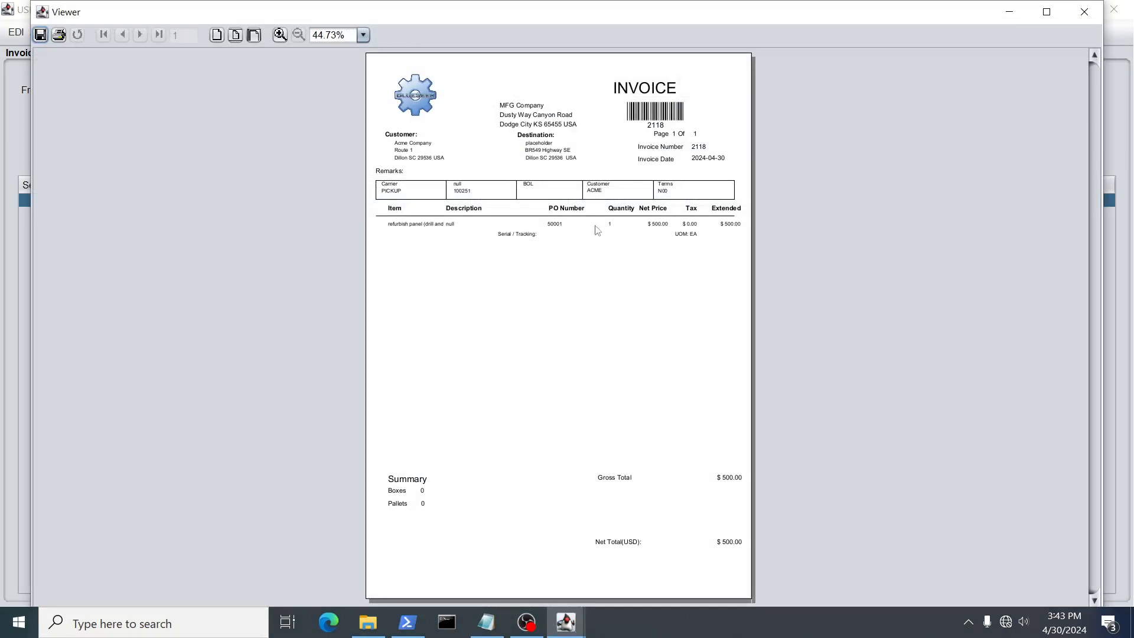
{"action": "left_click", "coordinate": [1077, 16]}
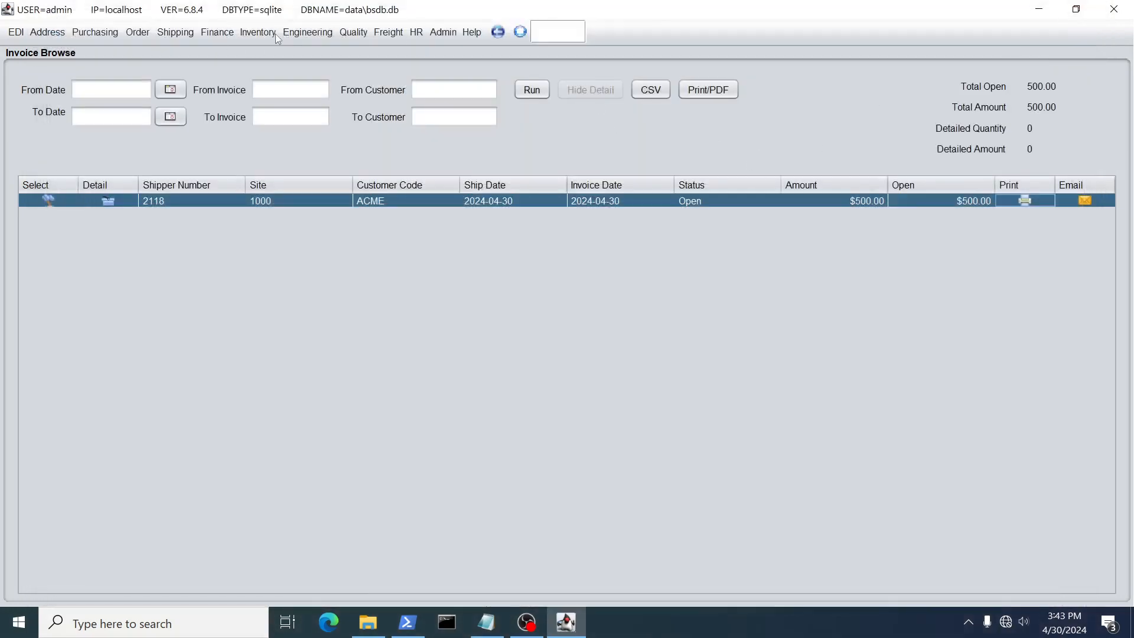
Run the job scanning report in hierarchical form for the default date range
{"action": "left_click", "coordinate": [252, 34]}
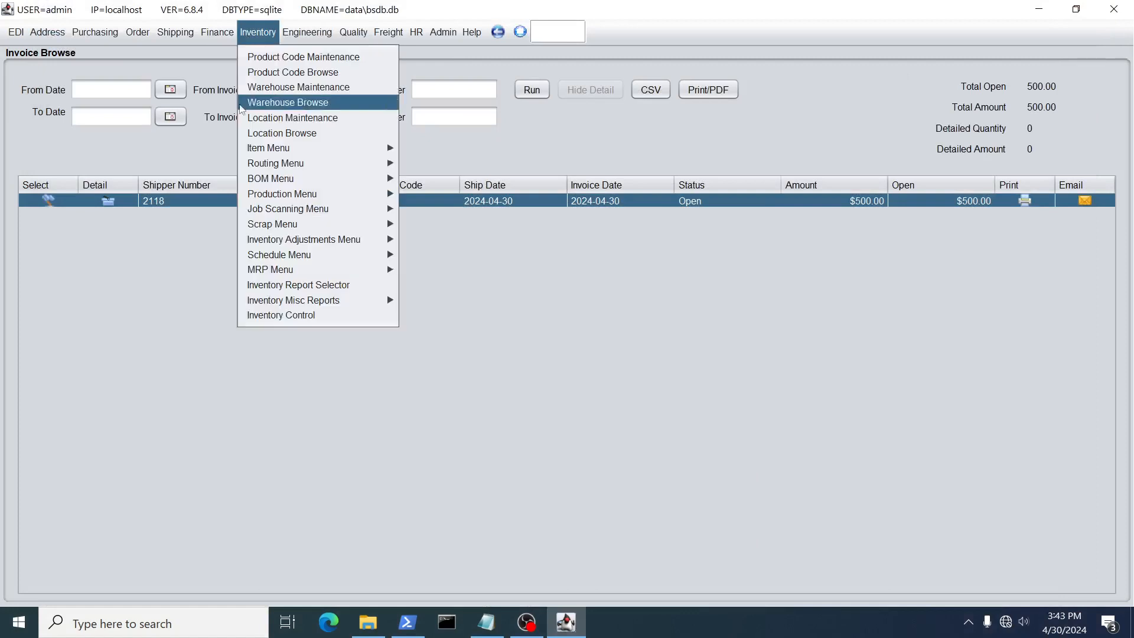
{"action": "mouse_move", "coordinate": [342, 209]}
{"action": "left_click", "coordinate": [435, 234]}
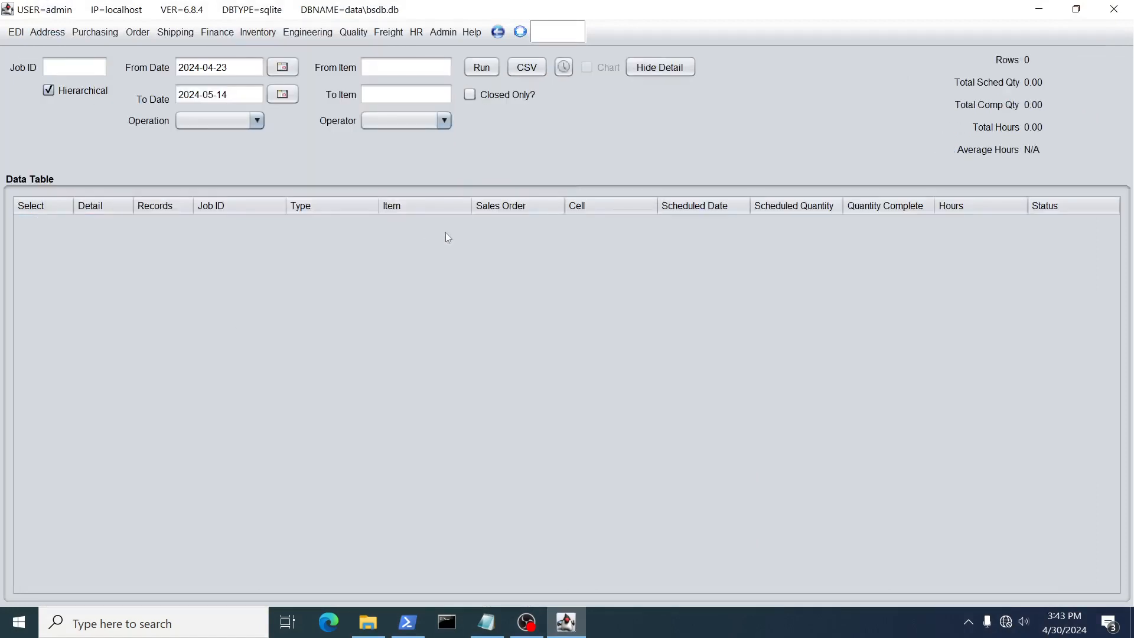
{"action": "left_click", "coordinate": [480, 68]}
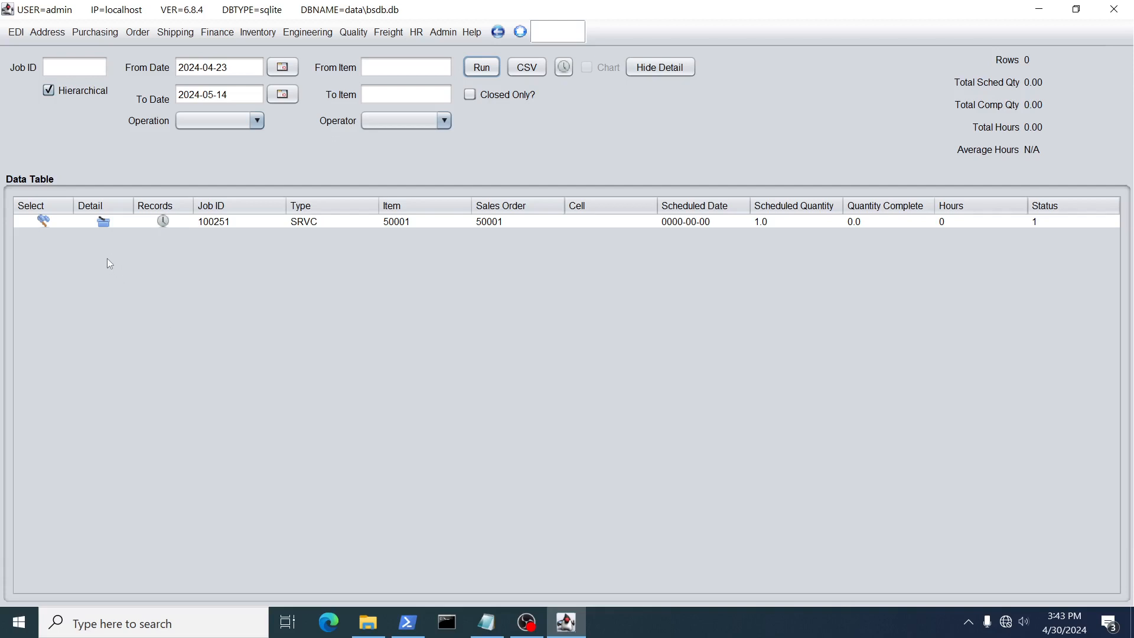
Rerun the job report with Hierarchical turned off, then show and hide its Hours By Operator chart
{"action": "left_click", "coordinate": [49, 92]}
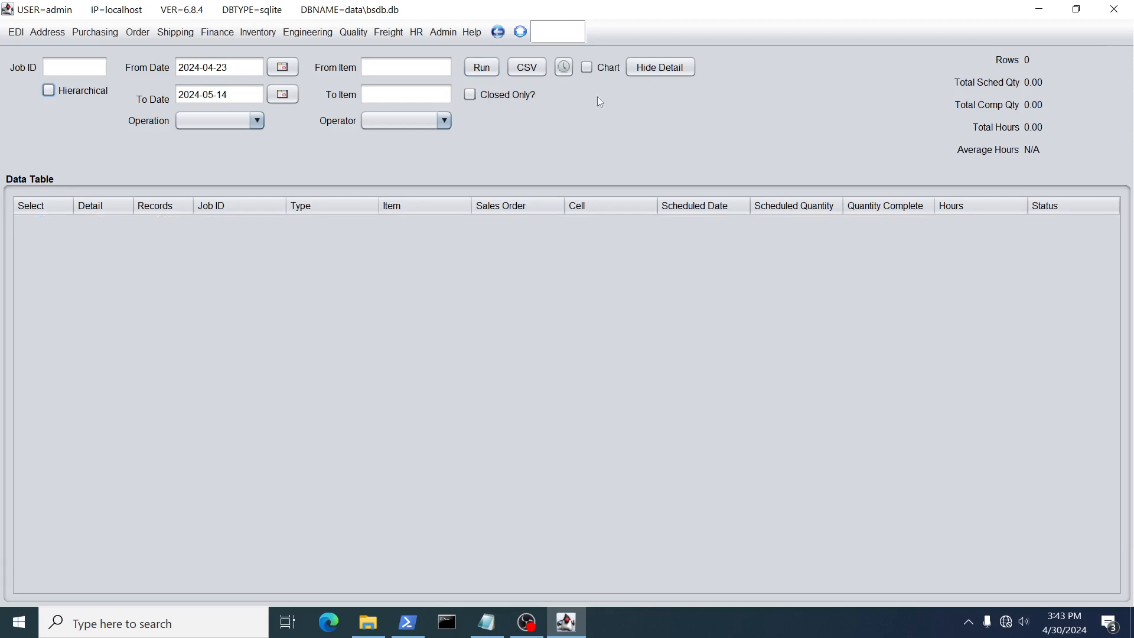
{"action": "left_click", "coordinate": [481, 67]}
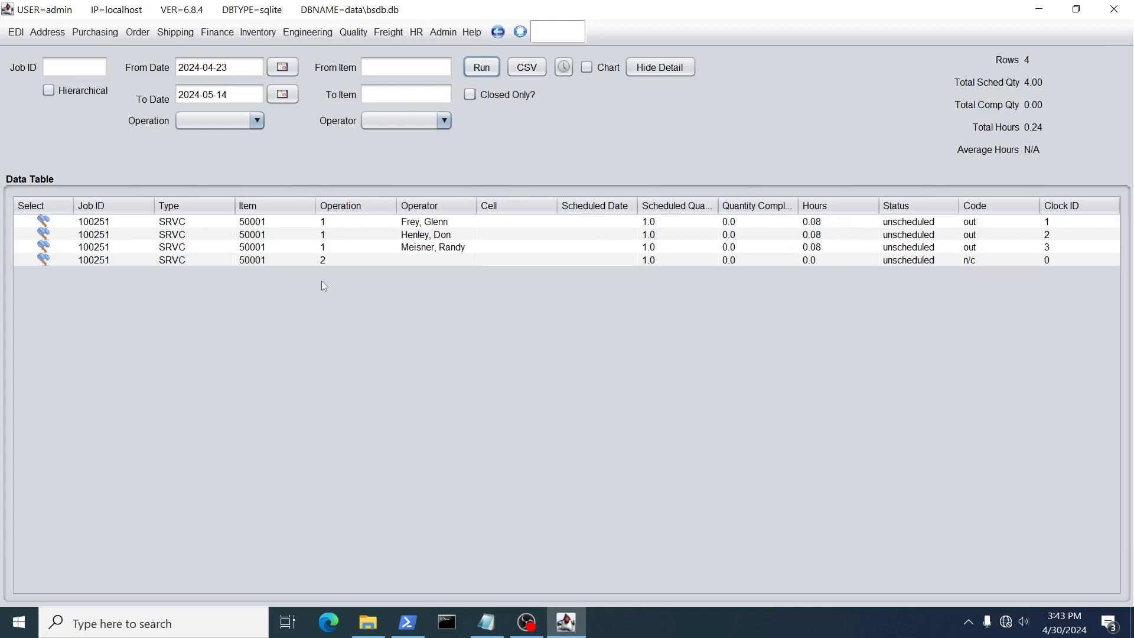
{"action": "left_click", "coordinate": [320, 262]}
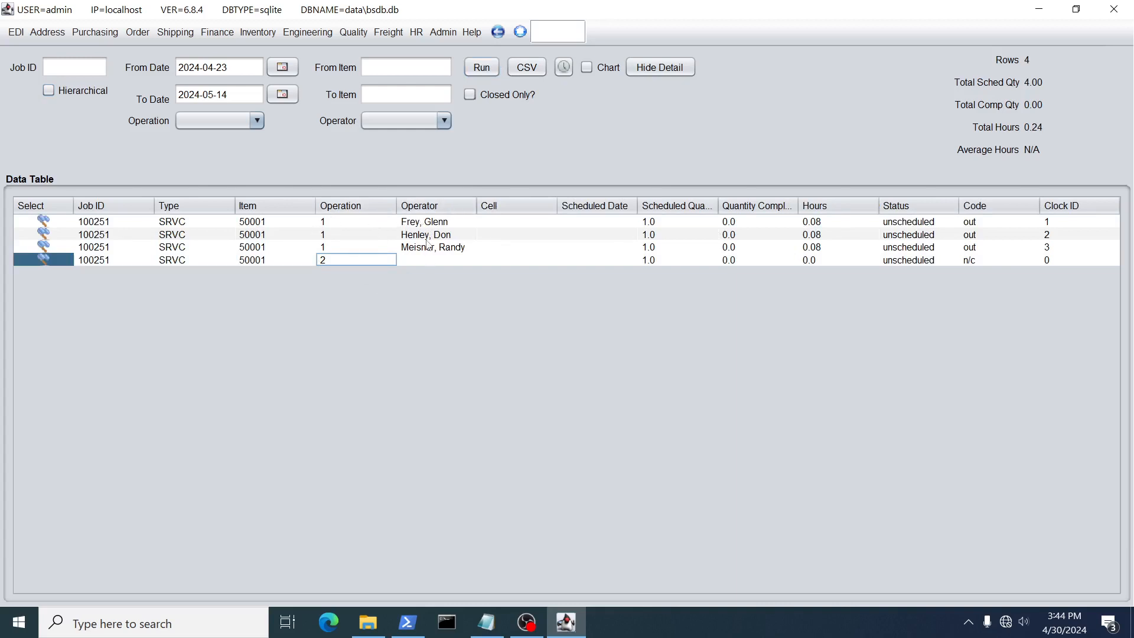
{"action": "left_click", "coordinate": [585, 68]}
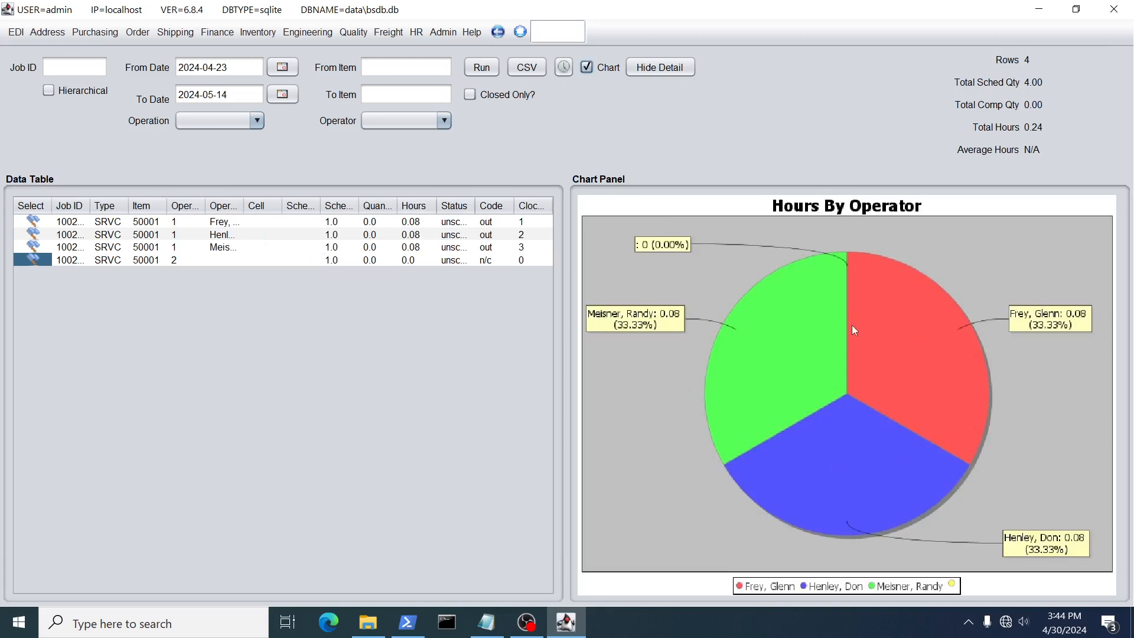
{"action": "left_click", "coordinate": [586, 67]}
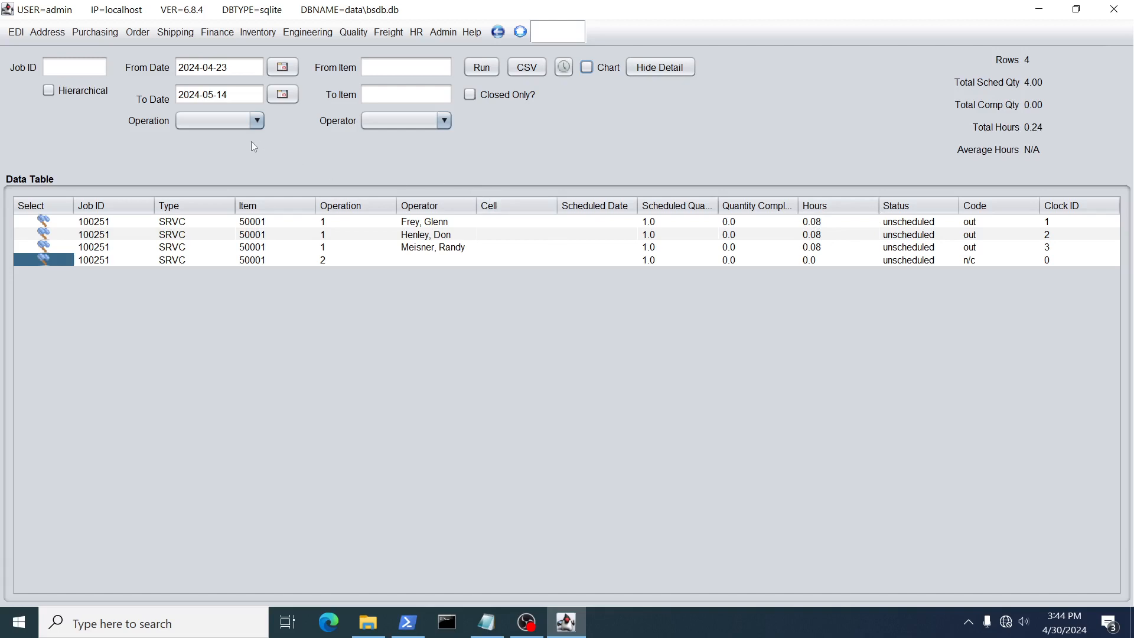
Filter the job report to operation 1 and review the hours of each operator's clock record
{"action": "left_click", "coordinate": [257, 121]}
{"action": "left_click", "coordinate": [202, 156]}
{"action": "left_click", "coordinate": [481, 67]}
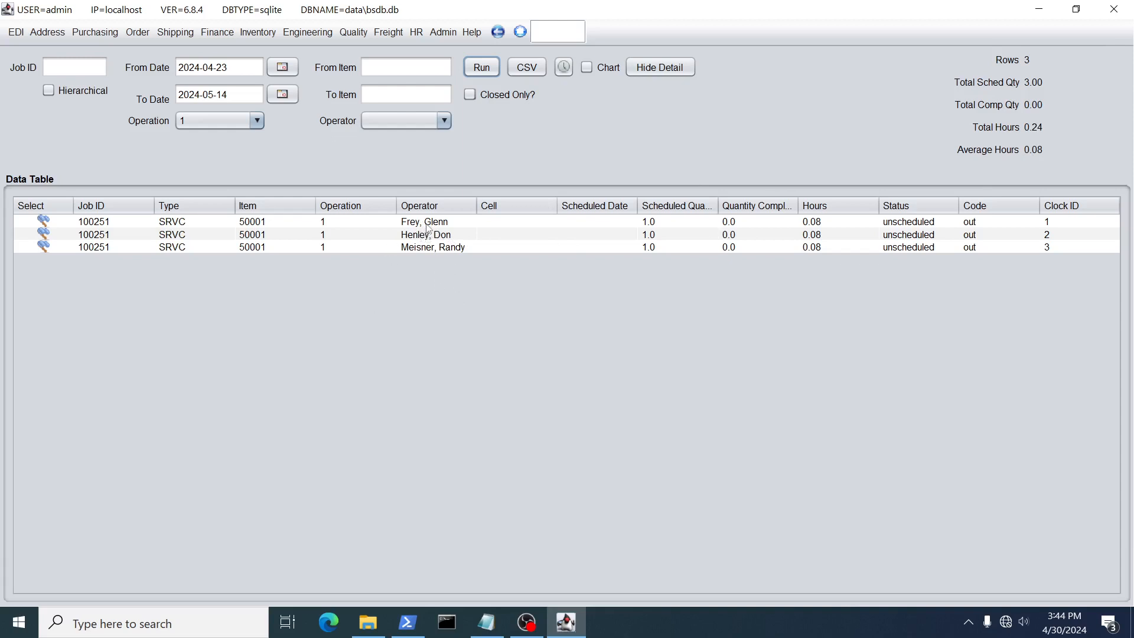
{"action": "left_click", "coordinate": [803, 227]}
{"action": "left_click", "coordinate": [796, 238]}
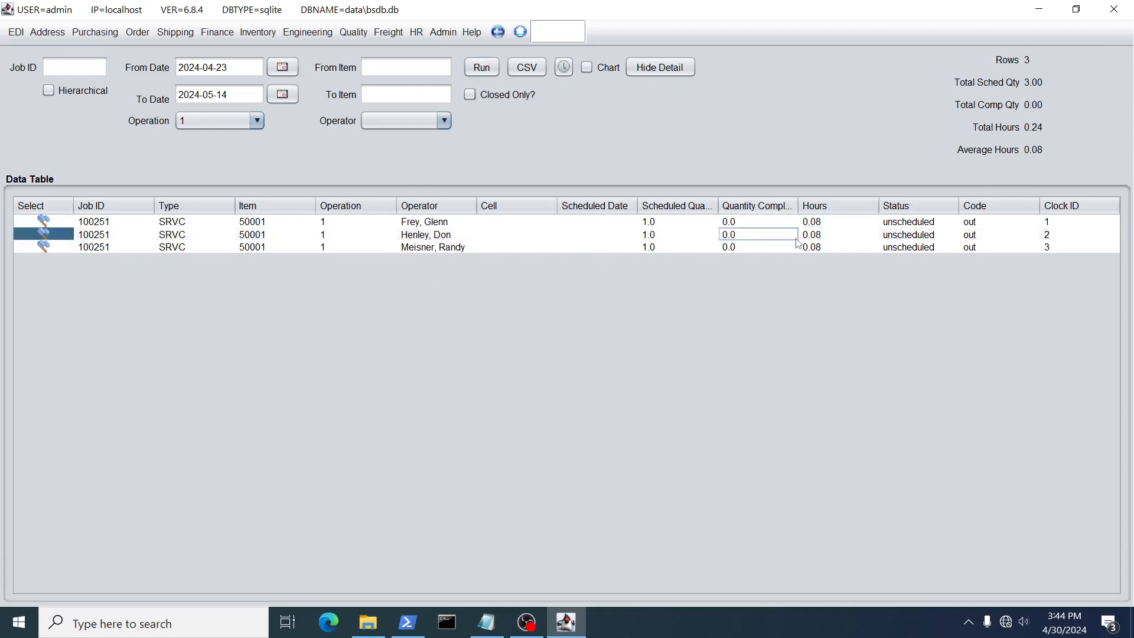
{"action": "left_click", "coordinate": [803, 248]}
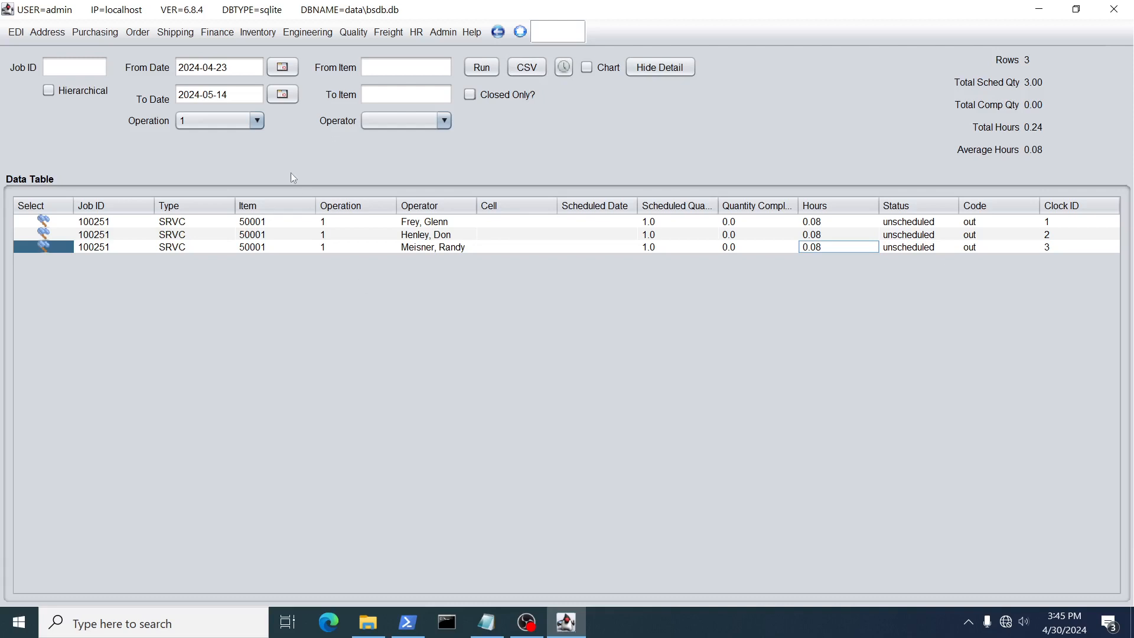
Run the operation 1 report for the first listed operator only, then clear the operator filter
{"action": "left_click", "coordinate": [443, 120]}
{"action": "left_click", "coordinate": [405, 150]}
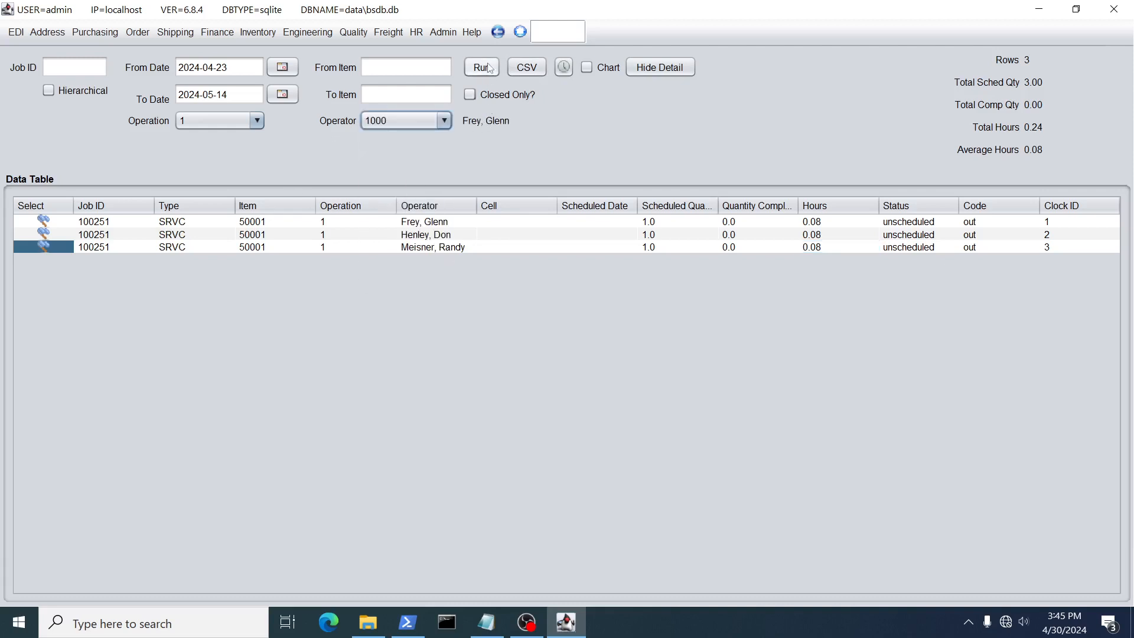
{"action": "left_click", "coordinate": [489, 68]}
{"action": "left_click", "coordinate": [439, 123]}
{"action": "left_click", "coordinate": [420, 132]}
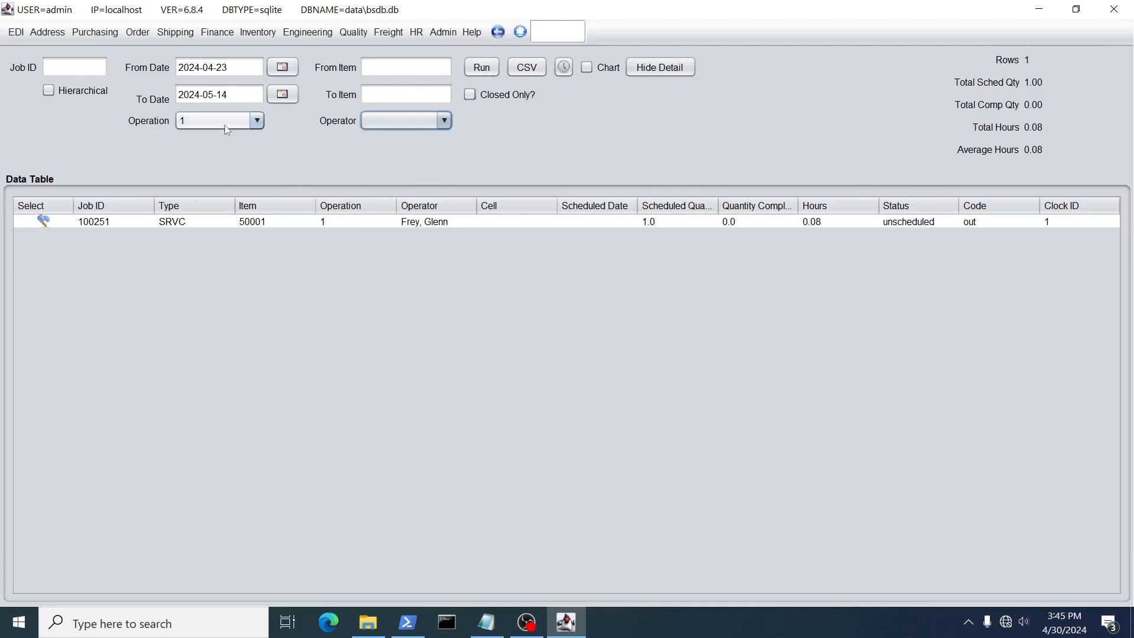
{"action": "left_click", "coordinate": [226, 128]}
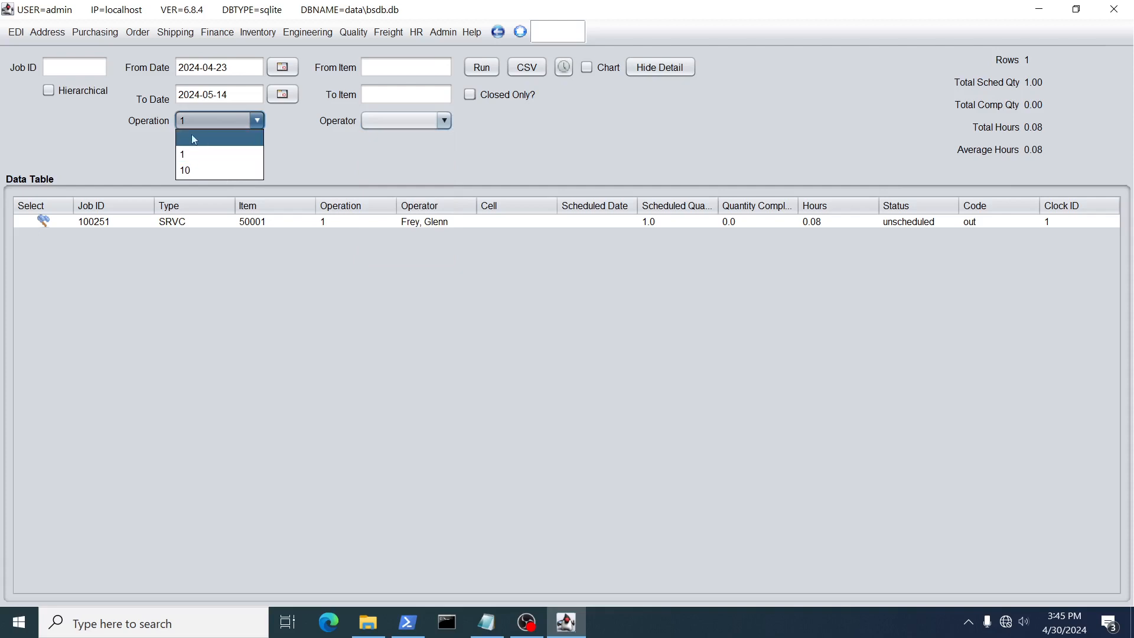
{"action": "left_click", "coordinate": [81, 126]}
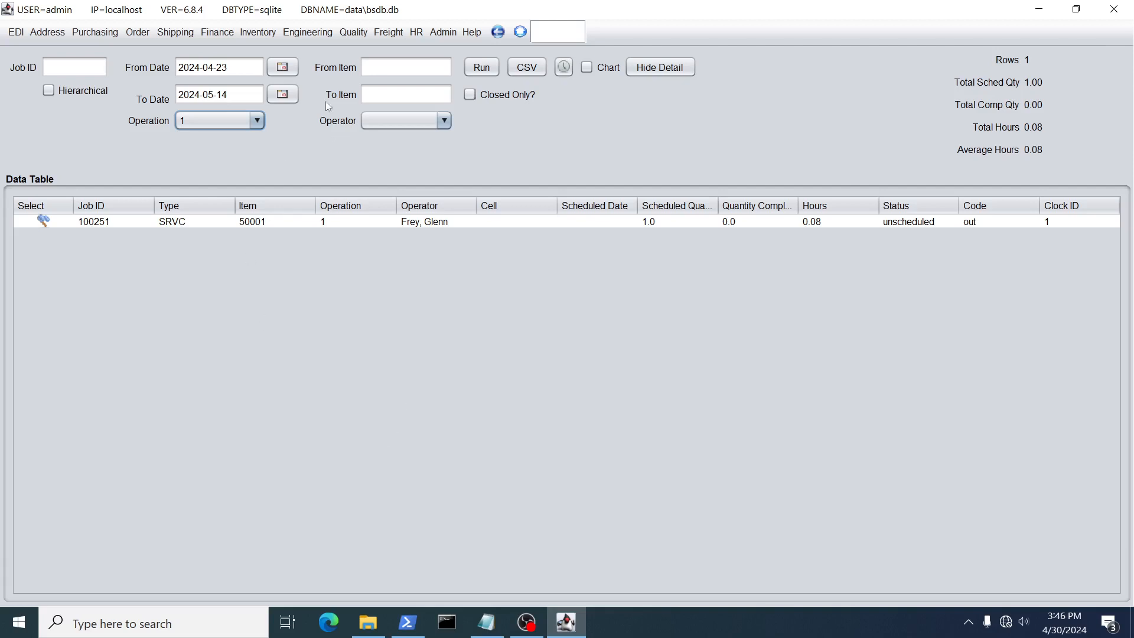
Open the About page with the project website, source and support details
{"action": "left_click", "coordinate": [478, 33]}
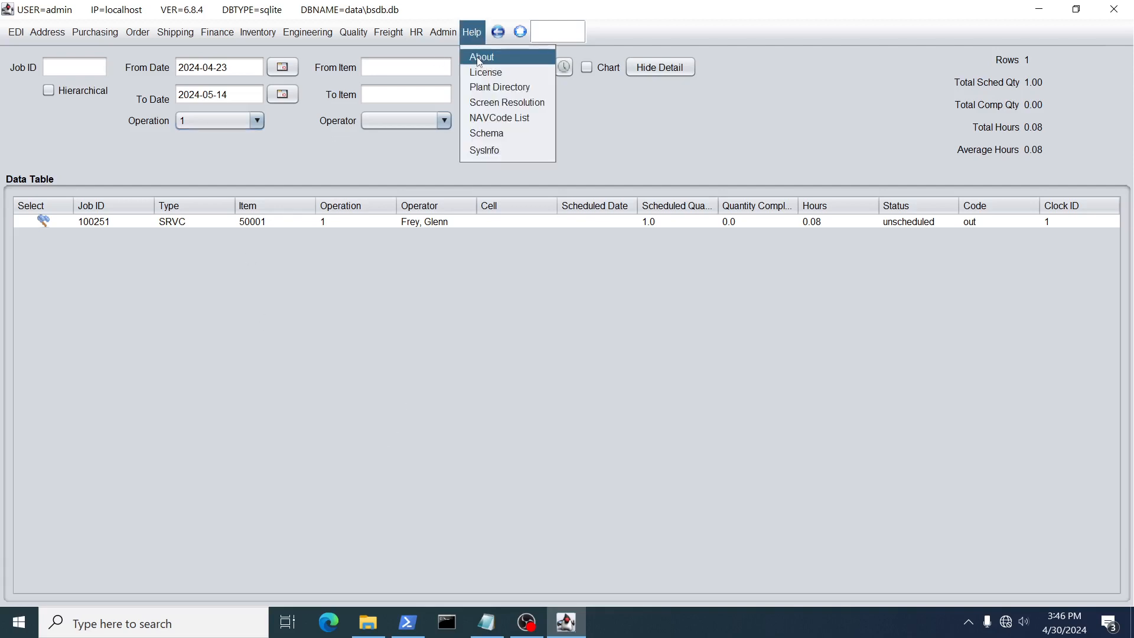
{"action": "left_click", "coordinate": [480, 59]}
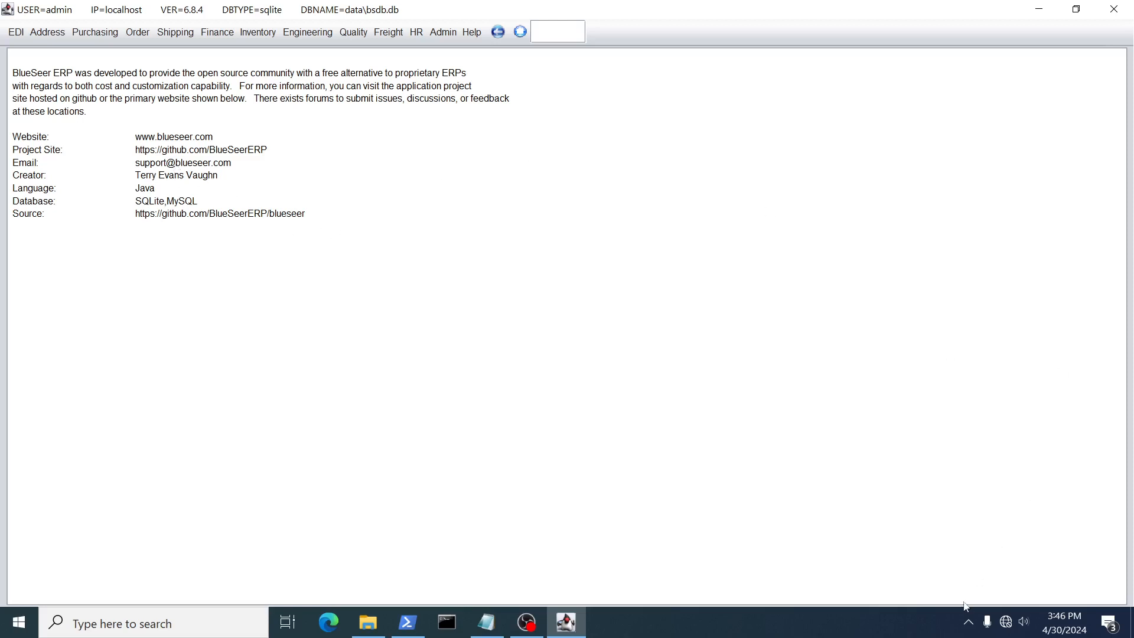
{"action": "left_click", "coordinate": [1006, 623]}
{"action": "left_click", "coordinate": [1007, 623]}
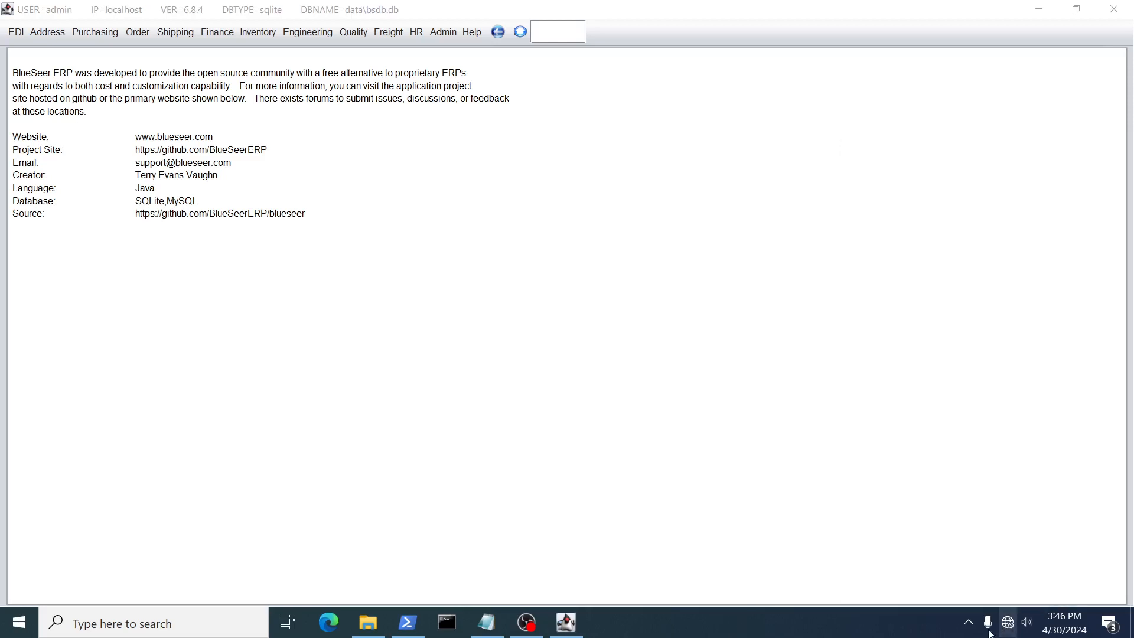
{"action": "left_click", "coordinate": [968, 622]}
{"action": "right_click", "coordinate": [968, 591]}
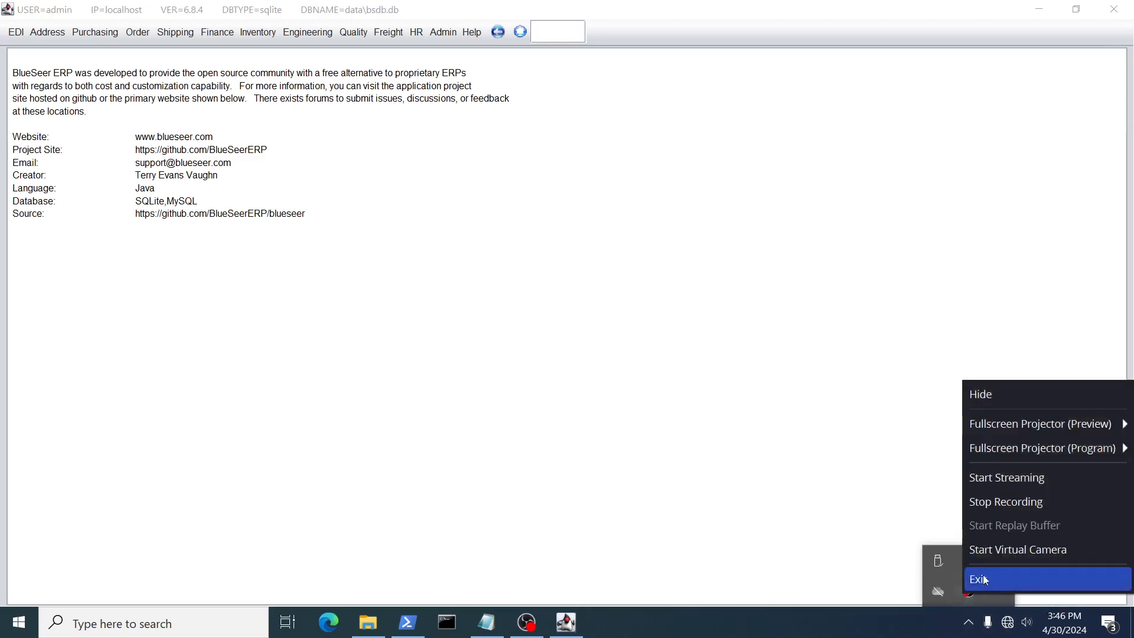